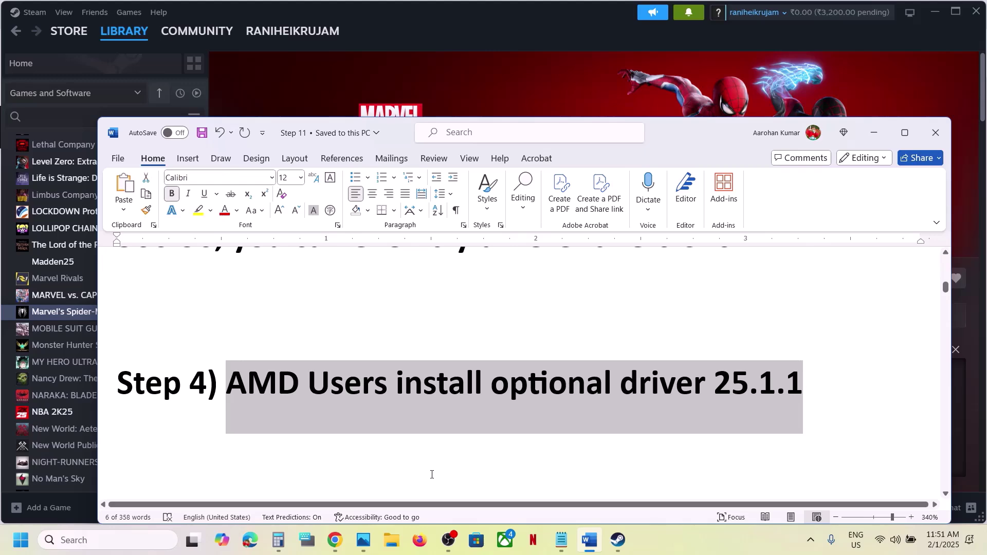
# Step: Switch to Chrome, search for "AMD Users install optional driver 25.1.1" in a new tab, and open AMD's release notes for that update
pyautogui.click(334, 540)
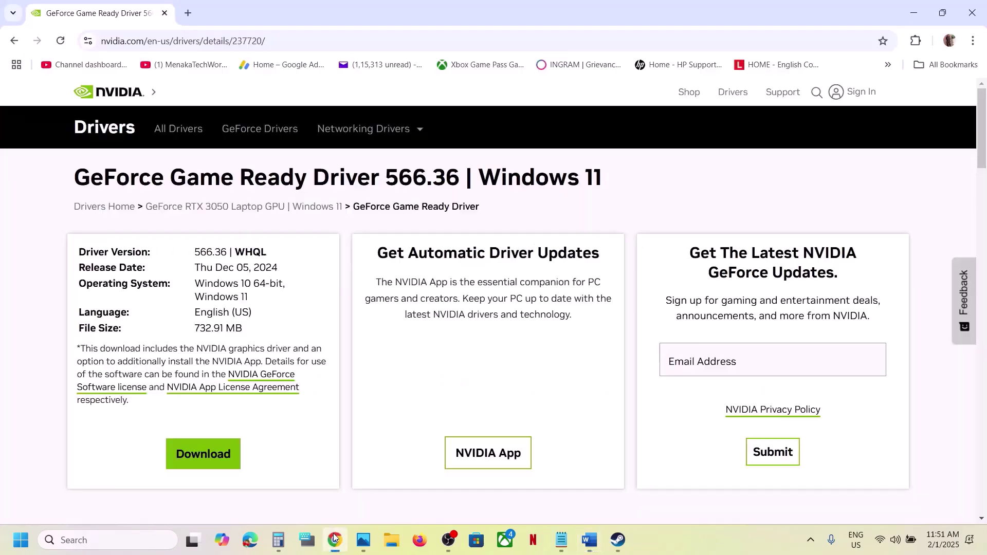
pyautogui.click(190, 13)
pyautogui.hotkey('ctrl', 'v')
pyautogui.press('Return')
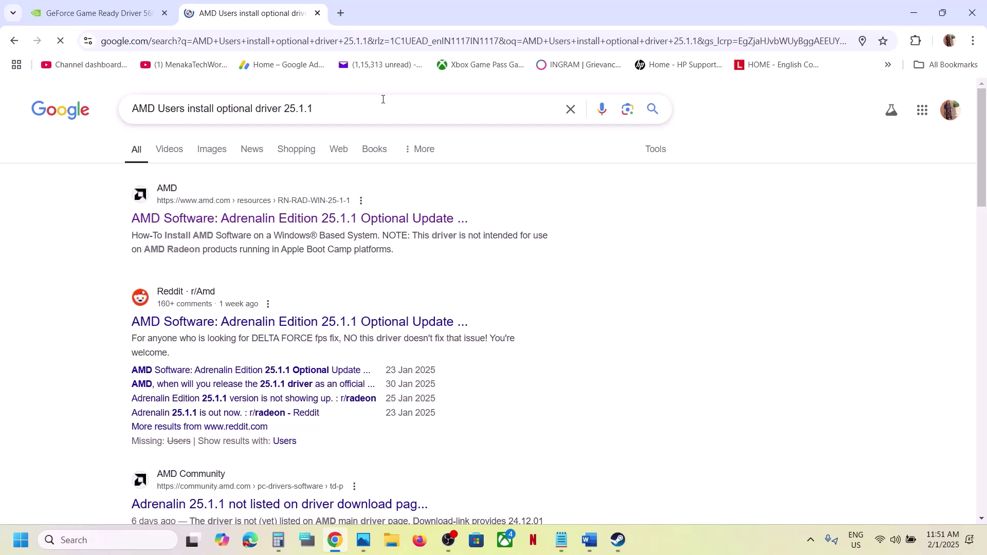
pyautogui.click(309, 221)
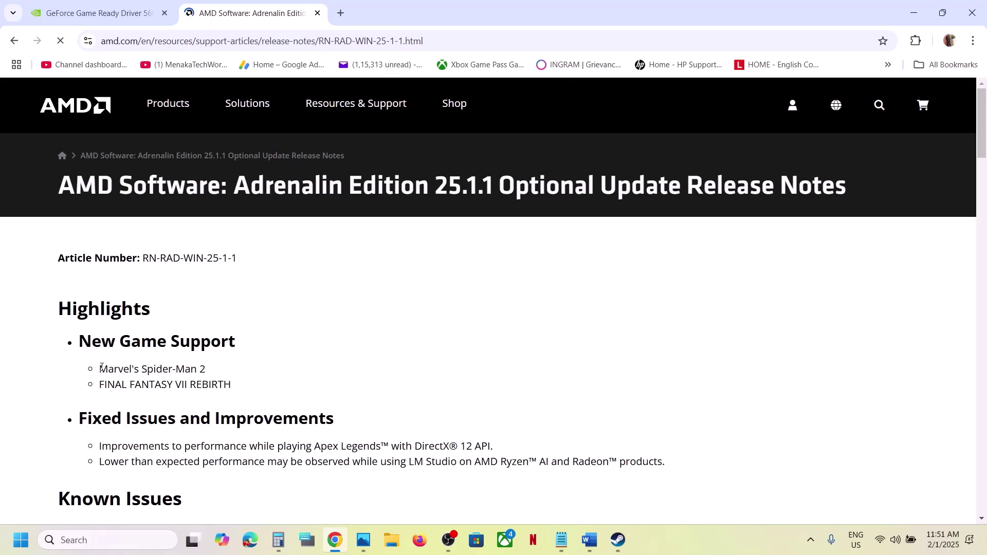
# Step: Find Marvel's Spider-Man 2 under New Game Support and download the Adrenalin Edition 25.1.1 Optional Update Driver for Windows 10 and 11 64-bit
pyautogui.moveTo(101, 367); pyautogui.dragTo(208, 368)
pyautogui.scroll(-6, 209, 365)
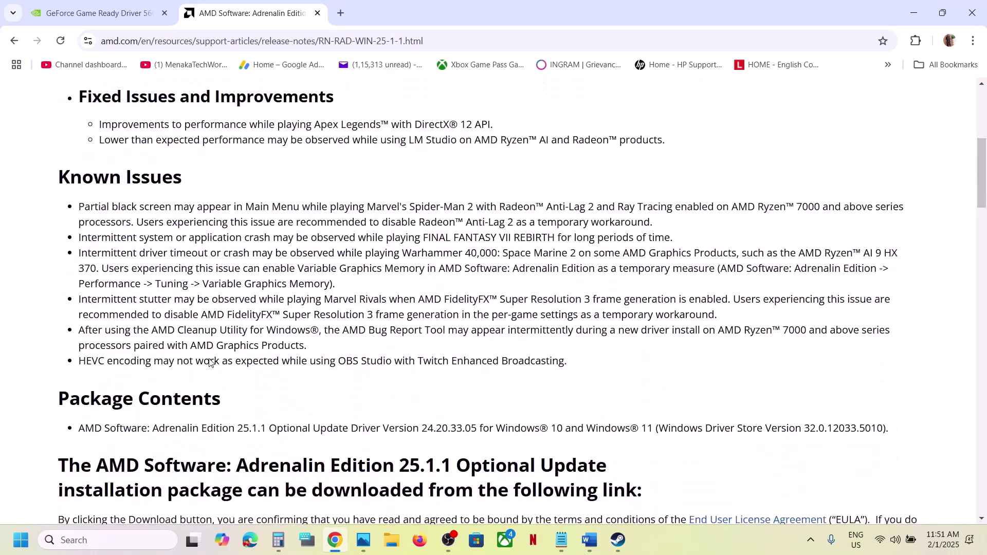
pyautogui.scroll(-3, 211, 363)
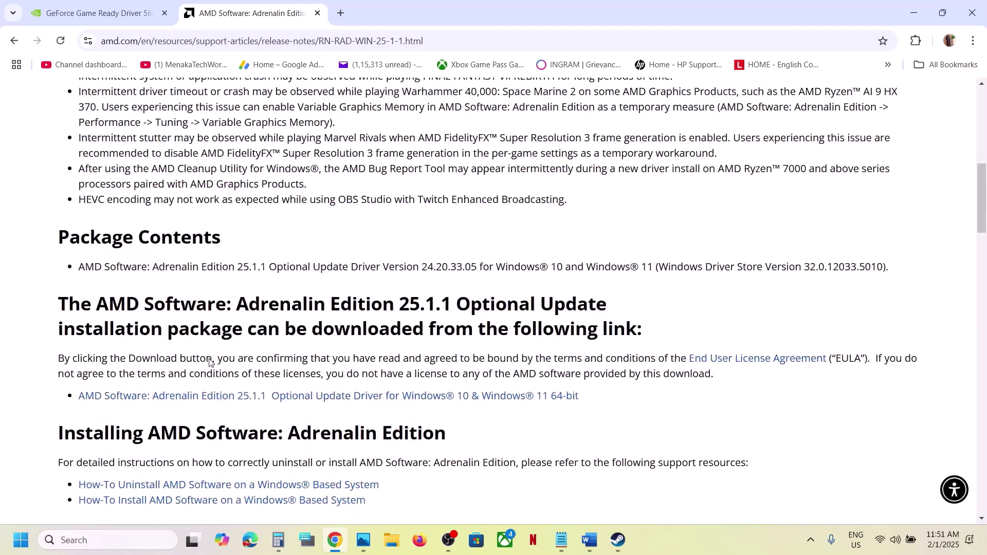
pyautogui.click(354, 400)
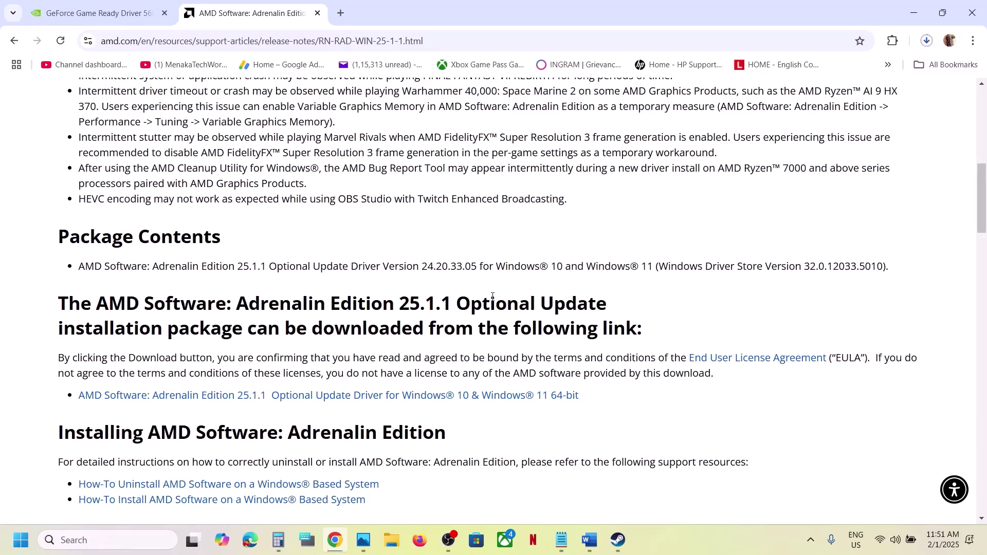
# Step: Switch to the Word document and highlight the Step 5 instruction about disabling DLSS Ray Reconstruction
pyautogui.click(618, 539)
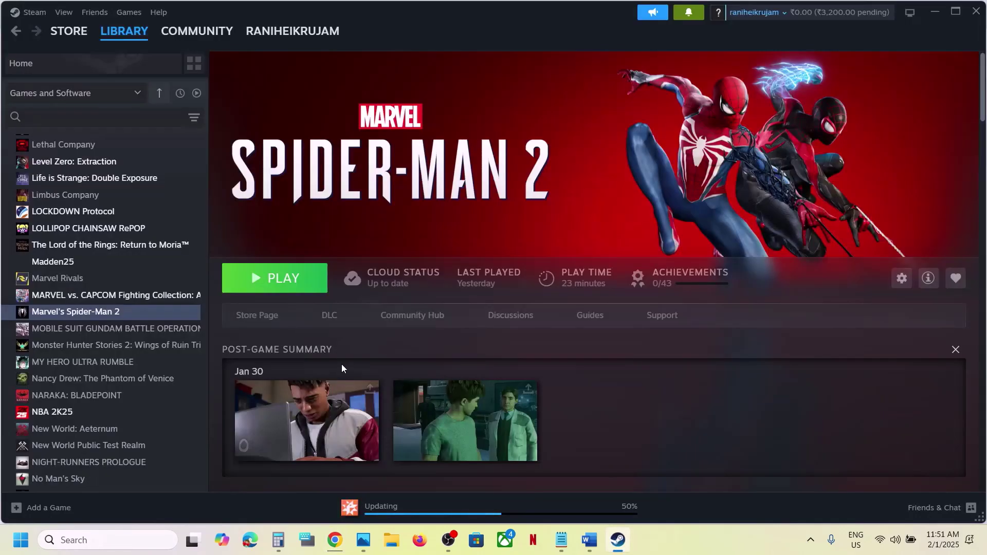
pyautogui.click(589, 540)
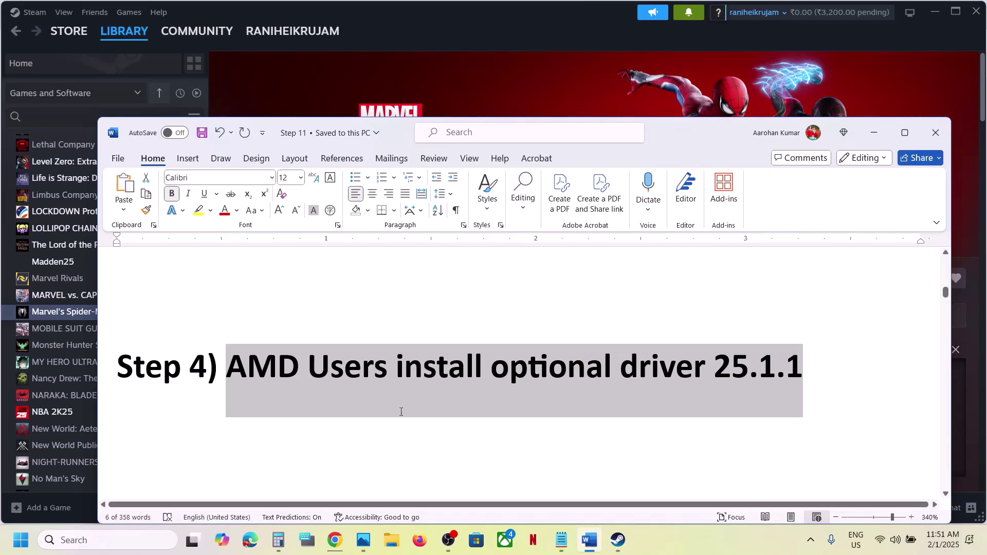
pyautogui.scroll(-3, 401, 411)
pyautogui.moveTo(230, 309); pyautogui.dragTo(501, 363)
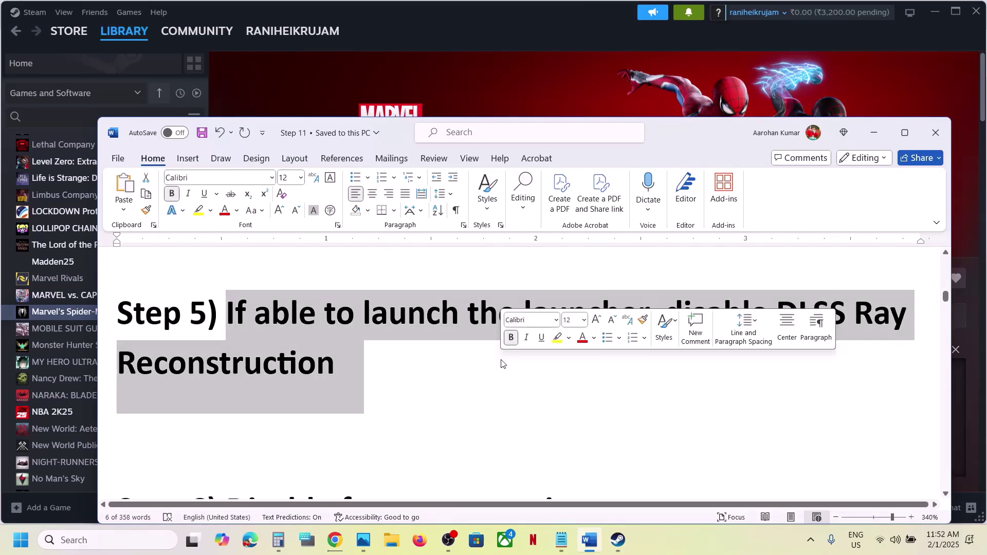
pyautogui.click(409, 369)
# Step: Switch to Steam, start Marvel's Spider-Man 2 from the library, and open the settings in its launcher
pyautogui.click(396, 81)
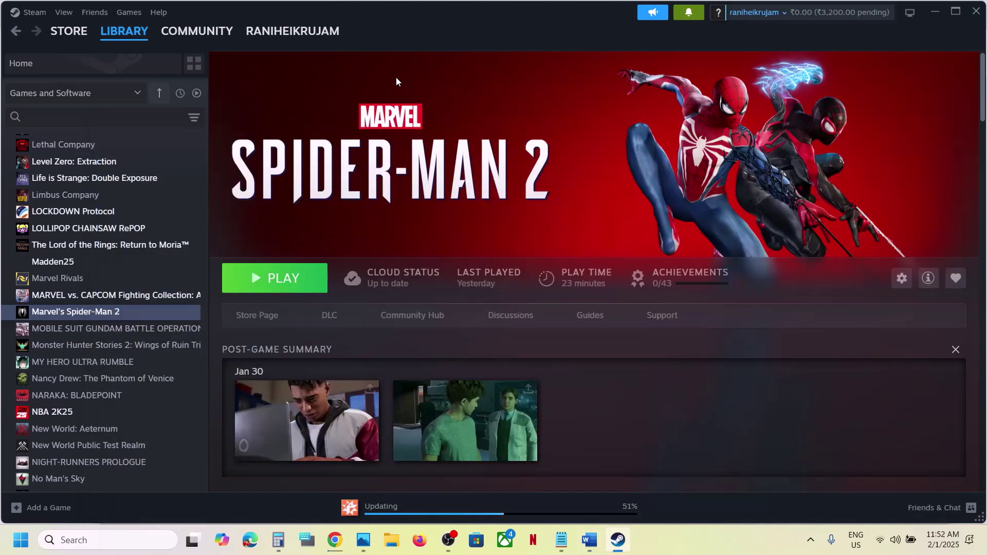
pyautogui.click(286, 280)
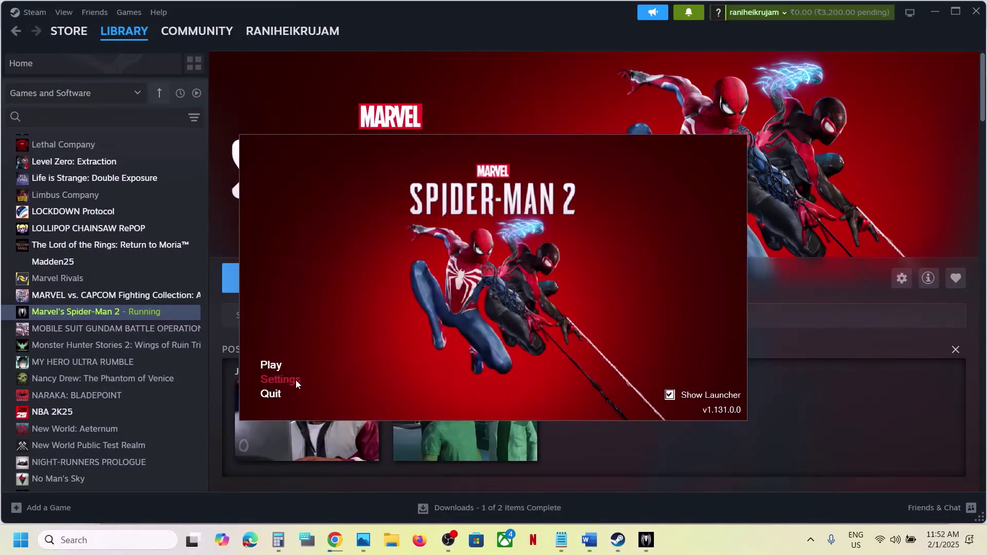
pyautogui.click(290, 381)
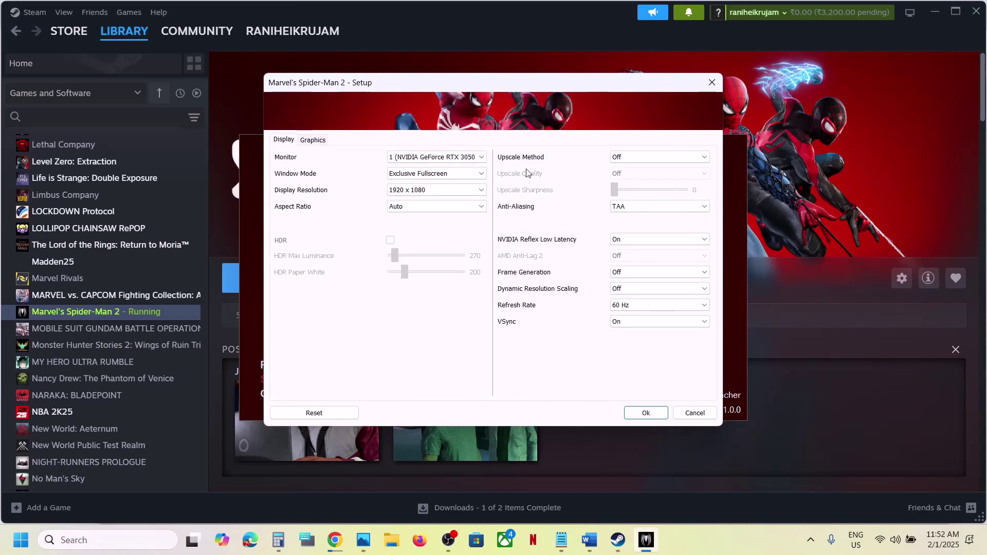
# Step: In the launcher's graphics settings, set DLSS Ray Reconstruction to Off
pyautogui.click(314, 146)
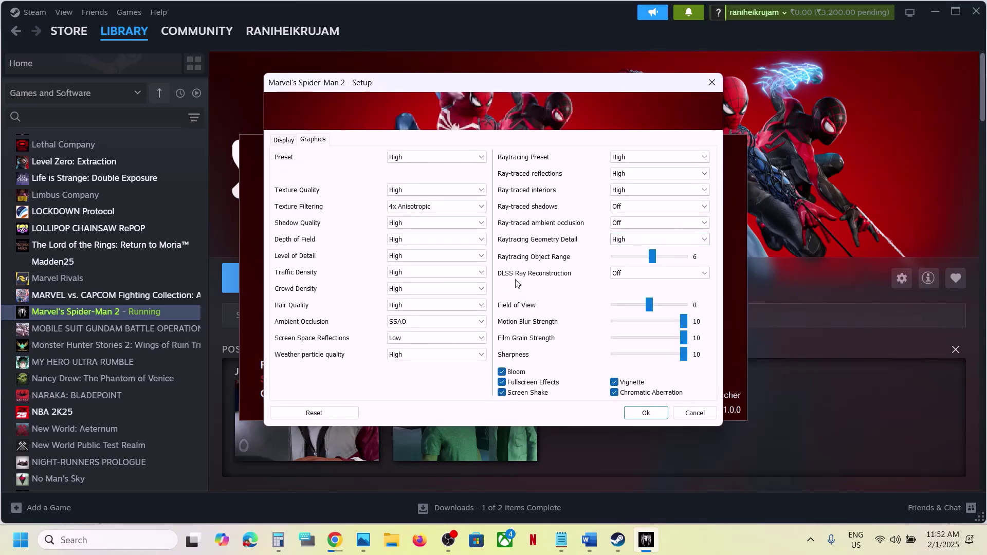
pyautogui.click(635, 273)
pyautogui.click(651, 297)
pyautogui.click(643, 275)
pyautogui.click(641, 284)
# Step: Switch to the Word document, highlight the Step 6 instruction "Disable frame generation", and return to the game's setup window
pyautogui.click(589, 540)
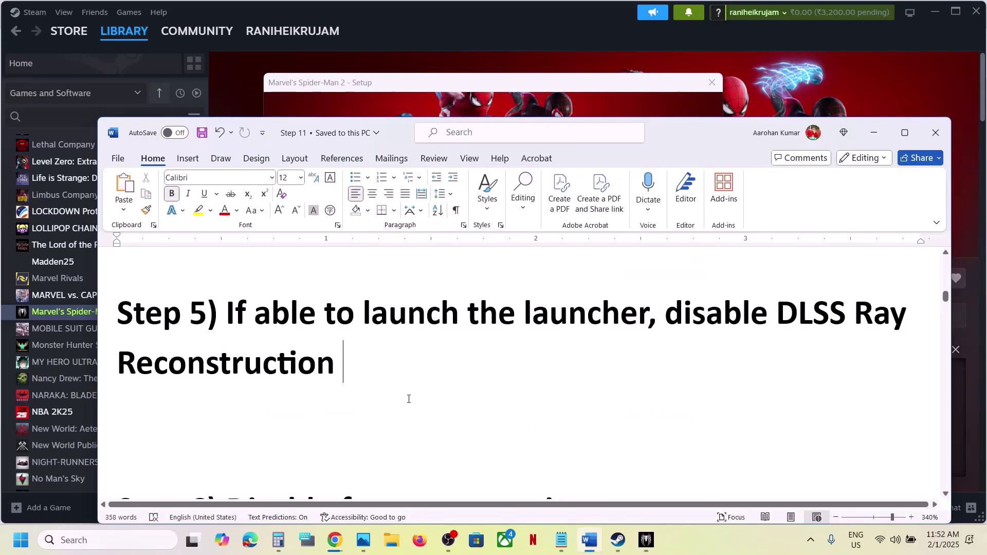
pyautogui.scroll(-3, 360, 391)
pyautogui.moveTo(226, 373); pyautogui.dragTo(597, 359)
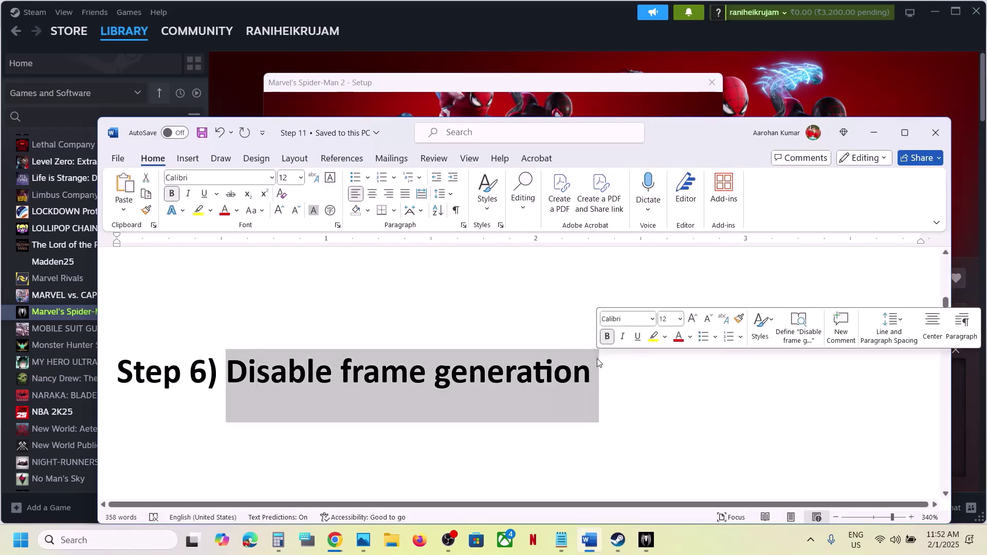
pyautogui.click(874, 133)
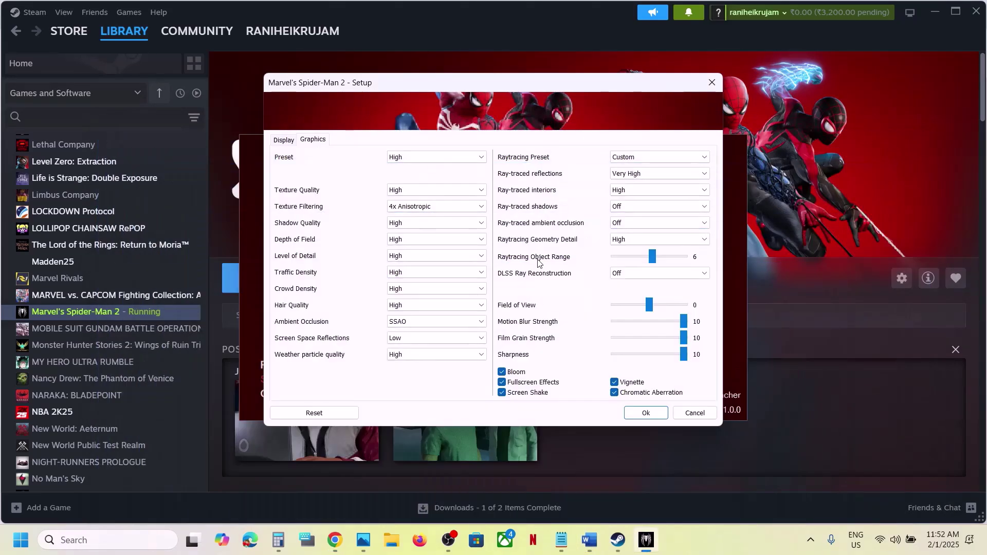
# Step: In the game's display settings, set Frame Generation to Off
pyautogui.click(282, 140)
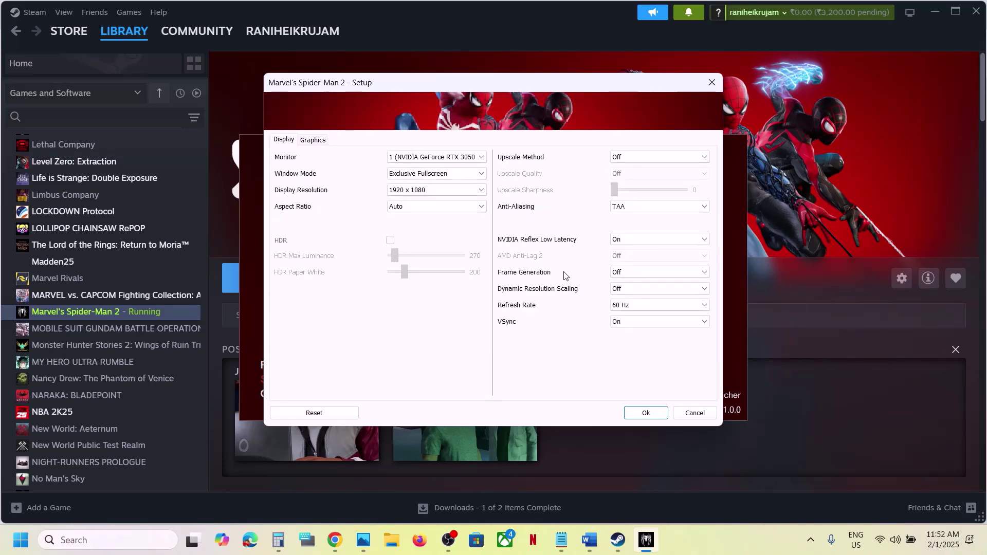
pyautogui.click(629, 272)
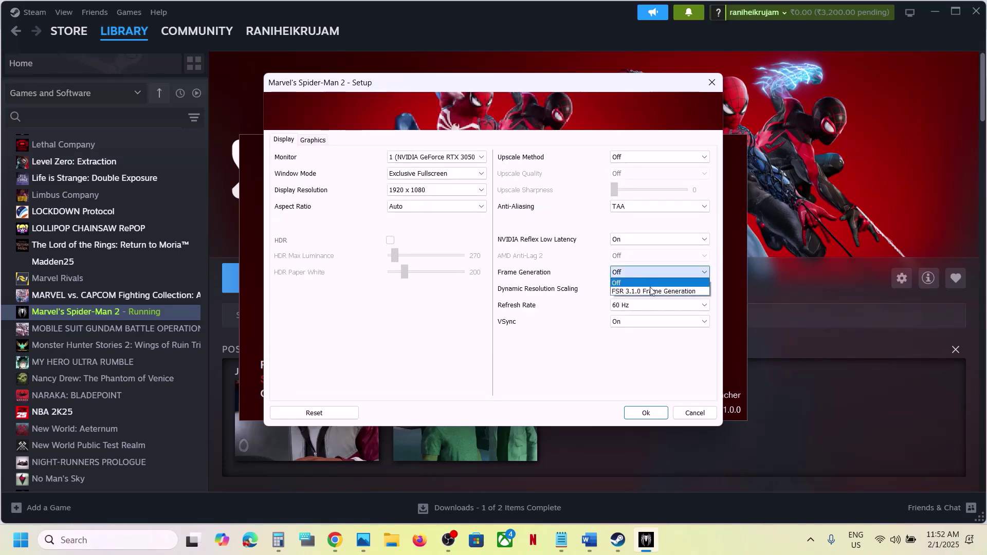
pyautogui.click(624, 283)
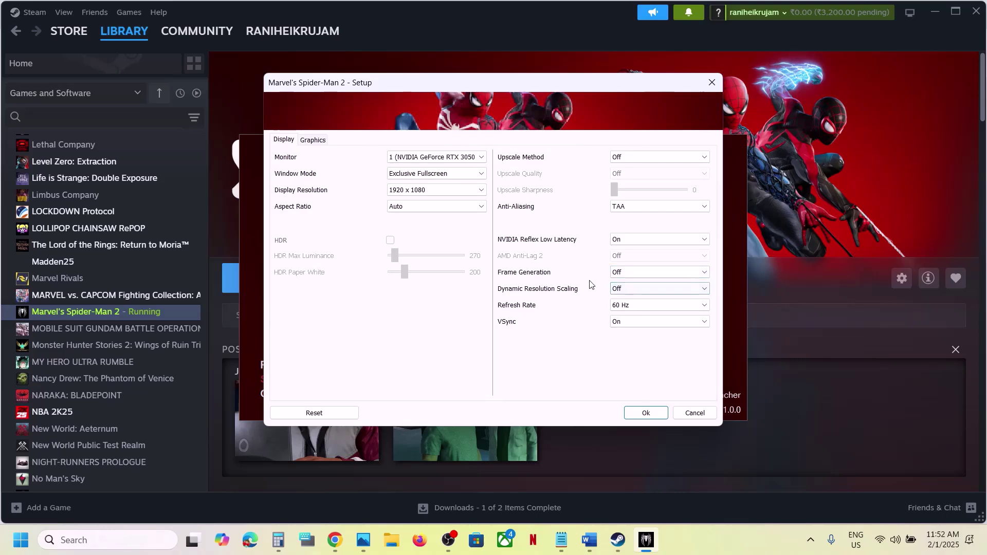
# Step: Switch to the Word document, highlight the Step 7 instruction "Turn off ray tracing", and return to the game's setup window
pyautogui.click(589, 540)
pyautogui.scroll(-3, 465, 408)
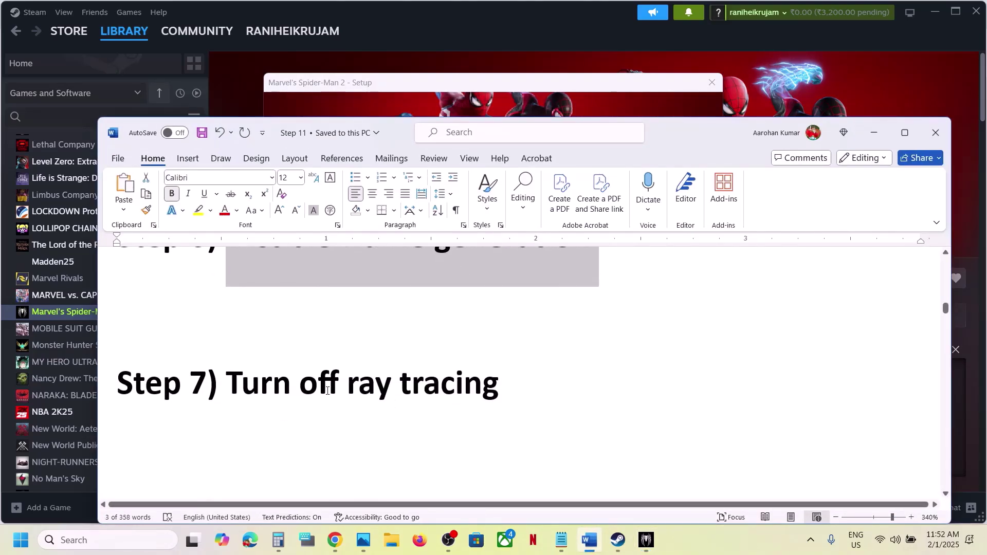
pyautogui.moveTo(300, 387)
pyautogui.mouseDown()
pyautogui.moveTo(525, 387)
pyautogui.moveTo(226, 385)
pyautogui.mouseUp()
pyautogui.click(536, 393)
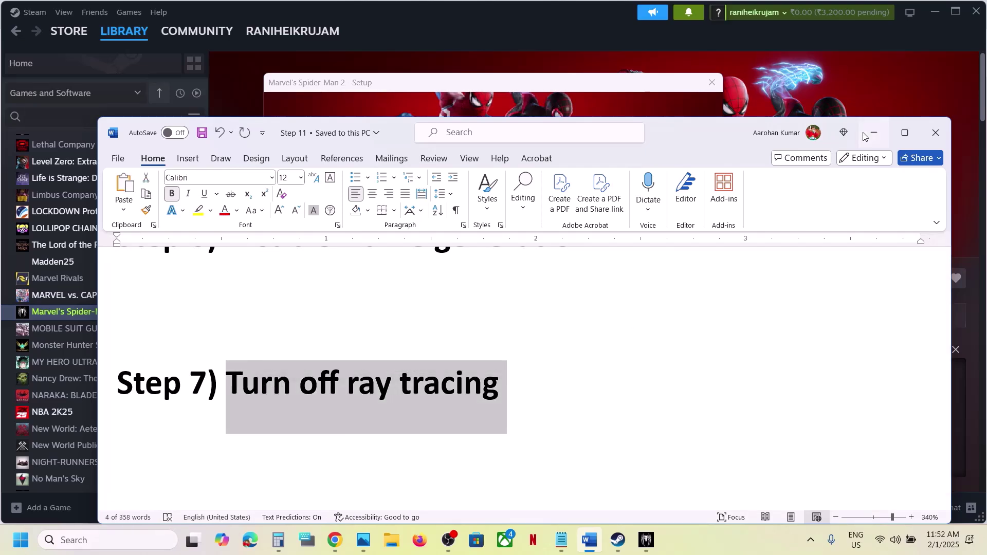
pyautogui.click(873, 134)
# Step: In the game's graphics settings, set the Raytracing Preset to Off
pyautogui.click(310, 142)
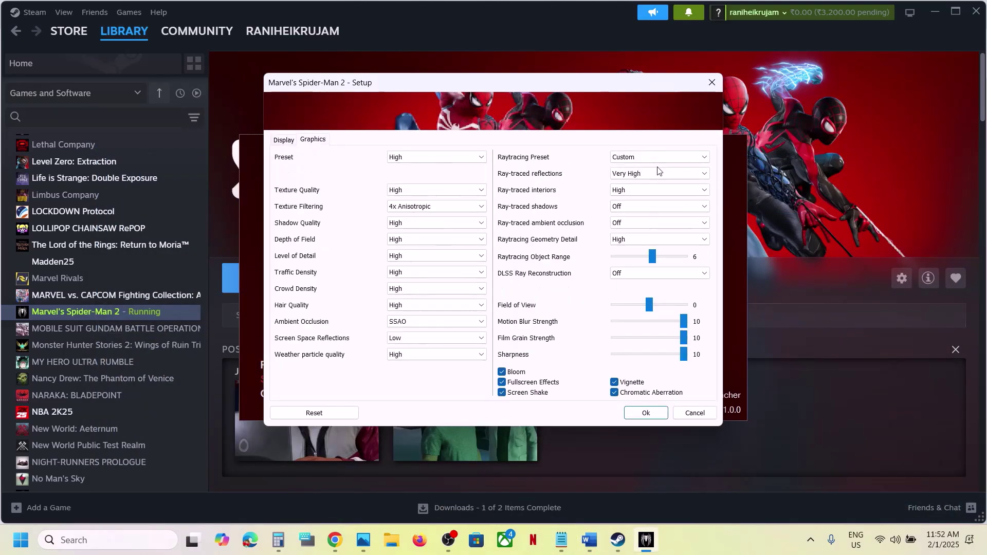
pyautogui.click(651, 158)
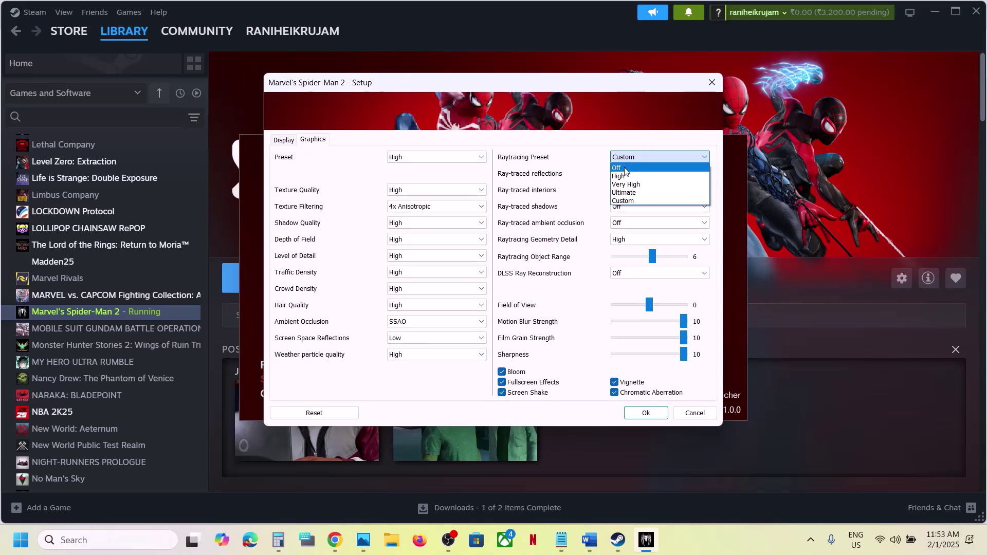
pyautogui.click(630, 168)
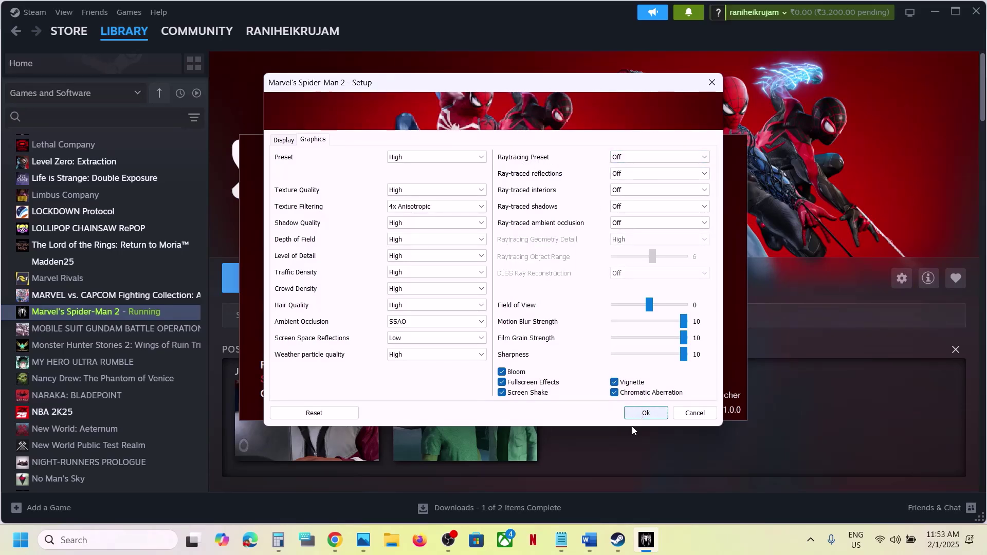
# Step: Switch to the Word document and highlight "Set raytracing to high" in Step 8
pyautogui.click(589, 540)
pyautogui.scroll(-3, 446, 354)
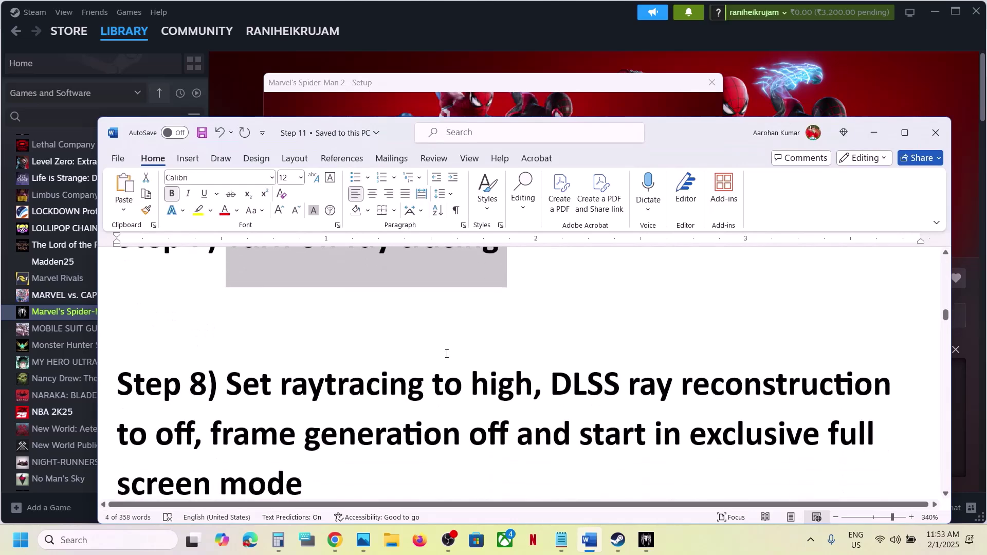
pyautogui.scroll(-1, 446, 354)
pyautogui.moveTo(228, 337); pyautogui.dragTo(533, 340)
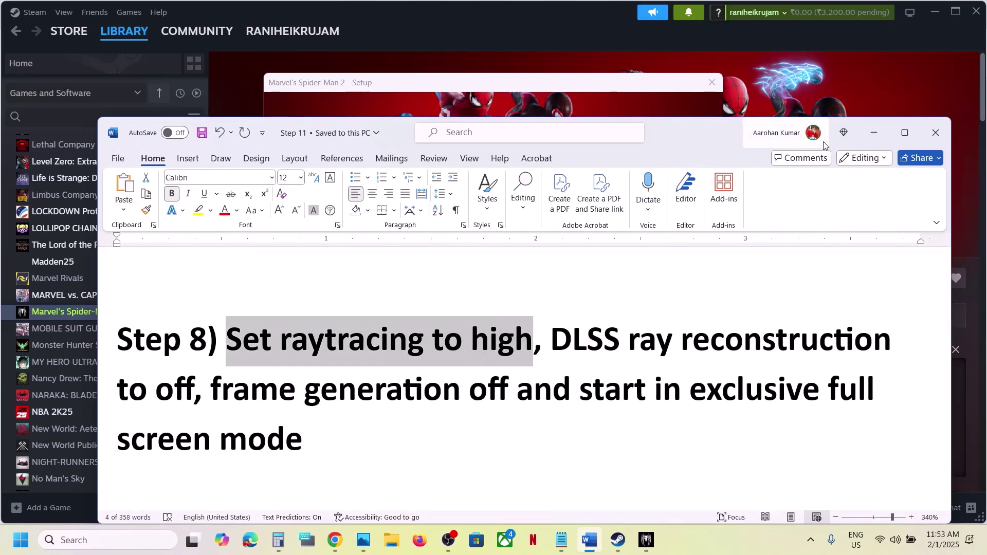
# Step: Return to the game's setup window and set the Raytracing Preset to High
pyautogui.click(873, 132)
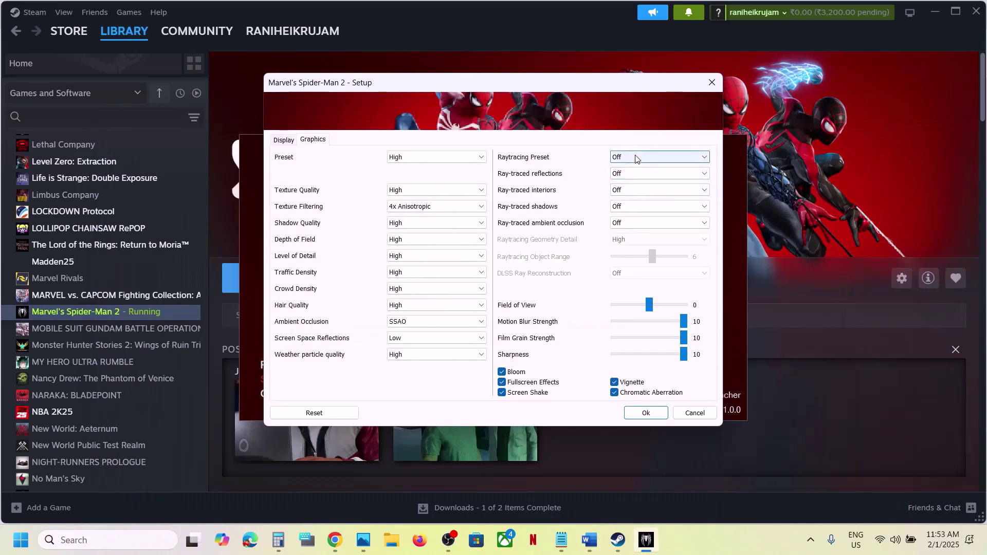
pyautogui.click(635, 155)
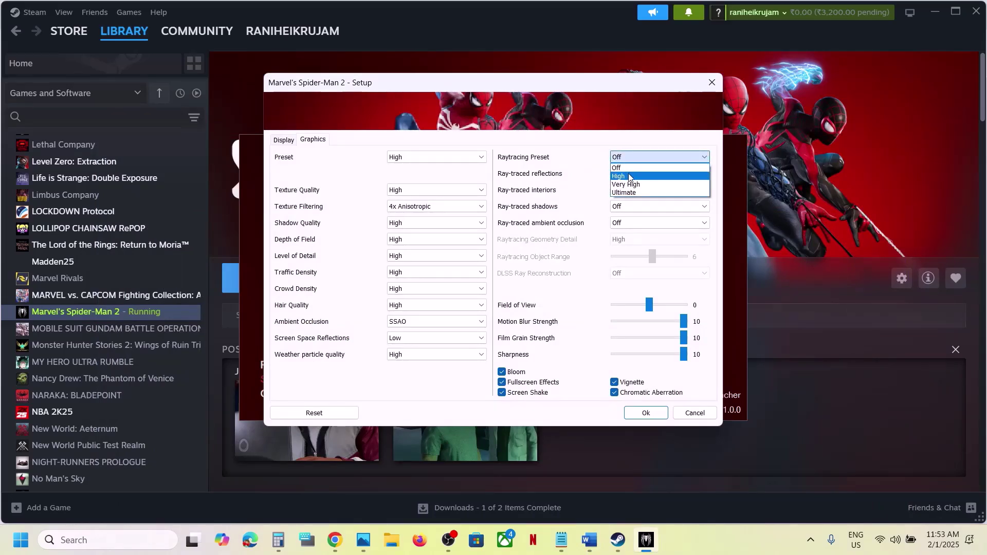
pyautogui.click(627, 176)
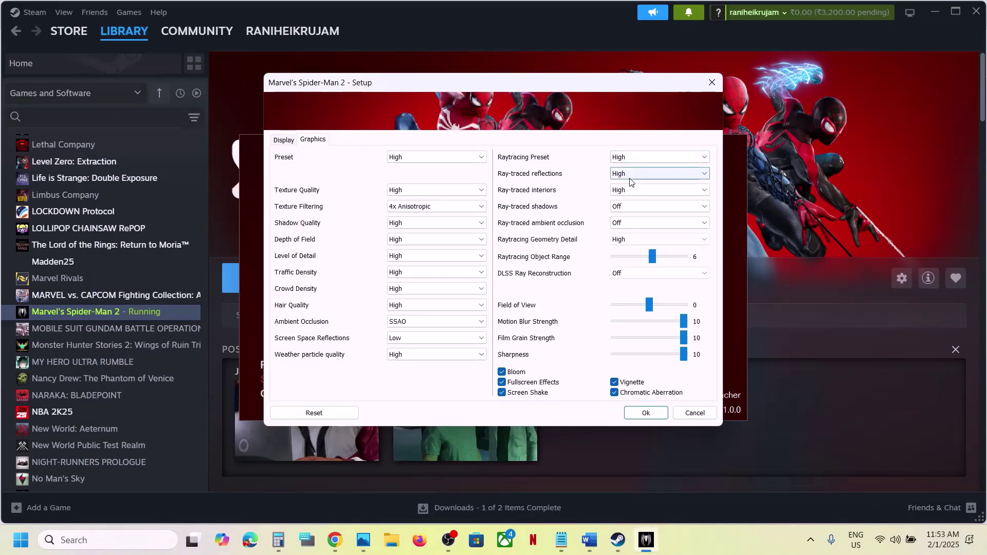
# Step: Highlight the DLSS ray reconstruction part of Step 8 in the Word document, and check that option in the game's graphics settings
pyautogui.click(597, 541)
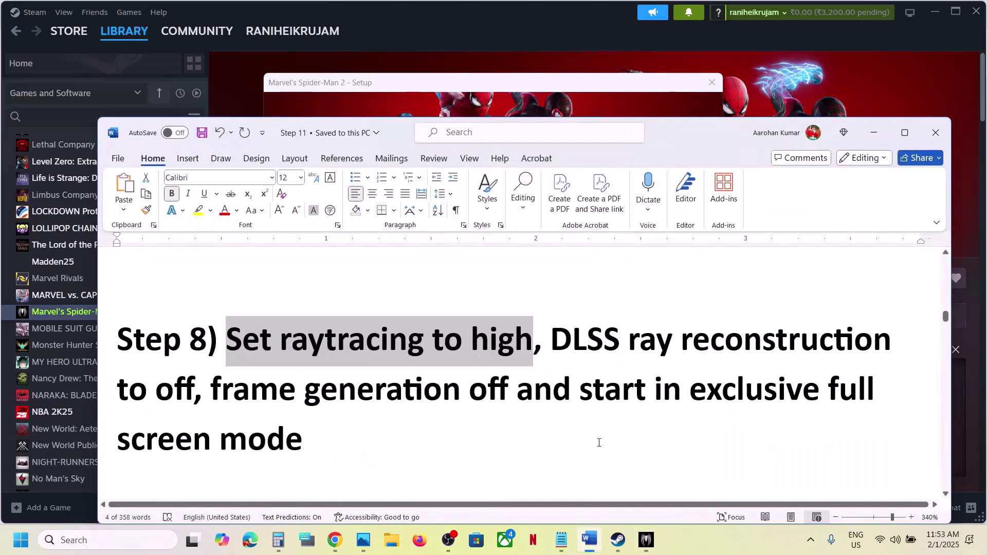
pyautogui.moveTo(551, 341); pyautogui.dragTo(208, 389)
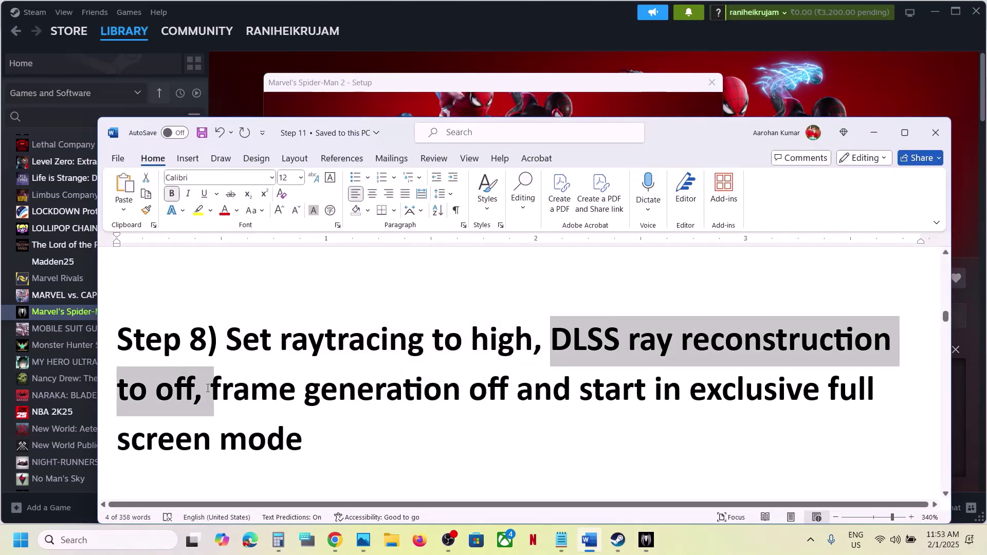
pyautogui.click(874, 133)
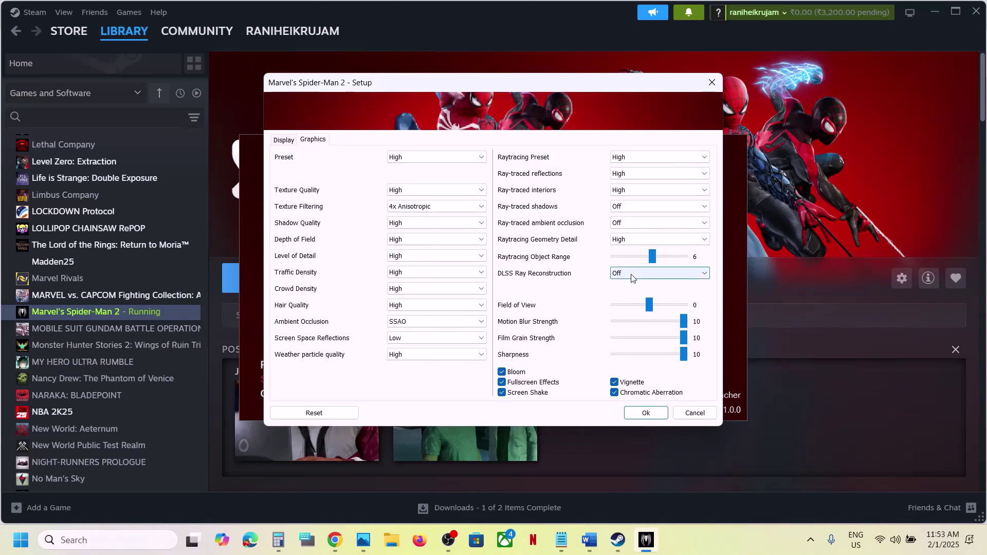
# Step: Highlight "frame generation" in Step 8 of the Word document and return to the game's setup window
pyautogui.click(591, 540)
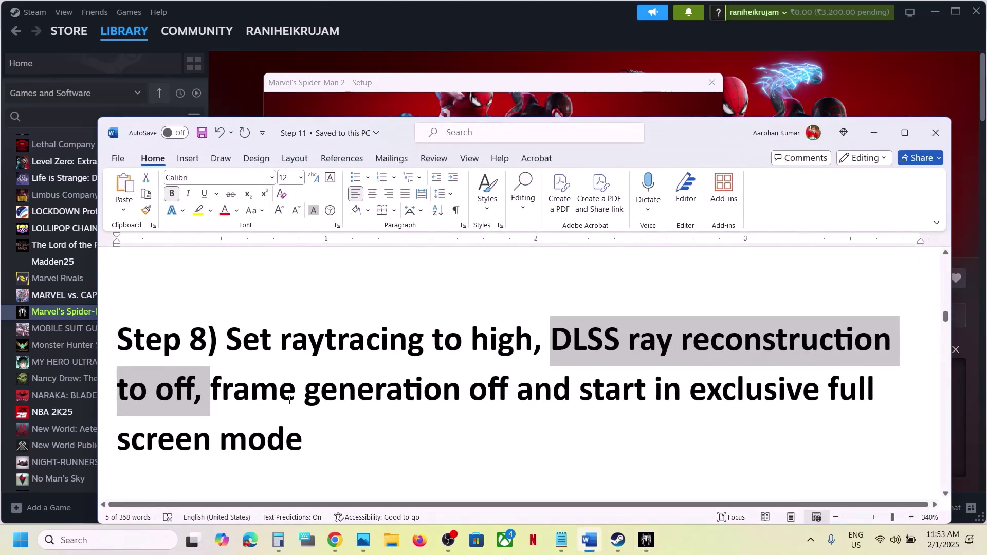
pyautogui.moveTo(265, 396); pyautogui.dragTo(459, 396)
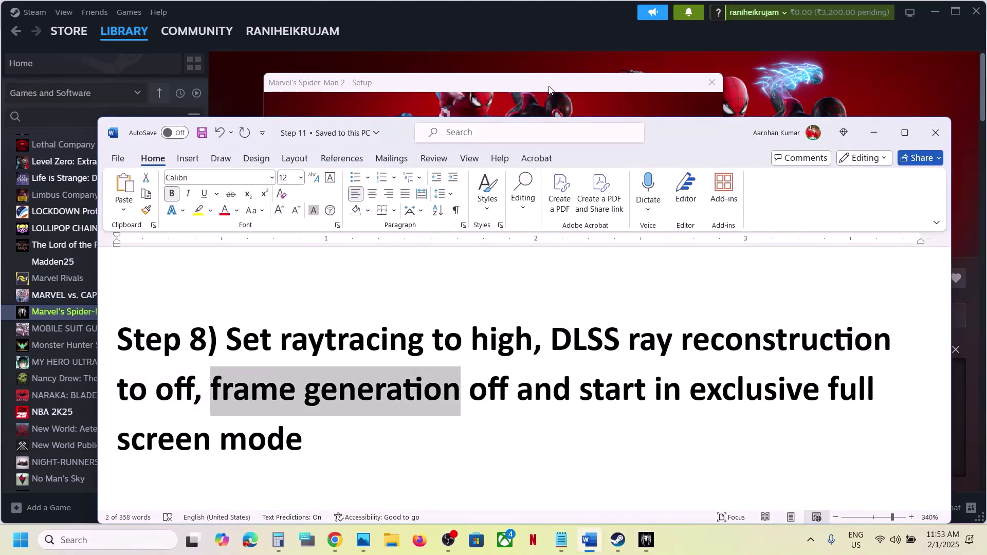
pyautogui.click(874, 132)
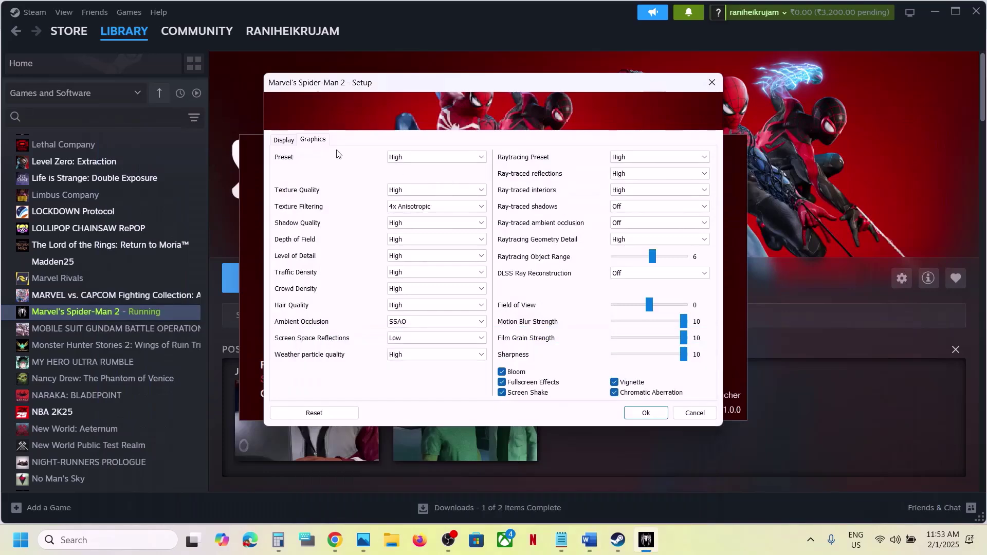
# Step: Check Frame Generation in the display settings, set the Window Mode to Exclusive Fullscreen, and save the setup
pyautogui.click(286, 140)
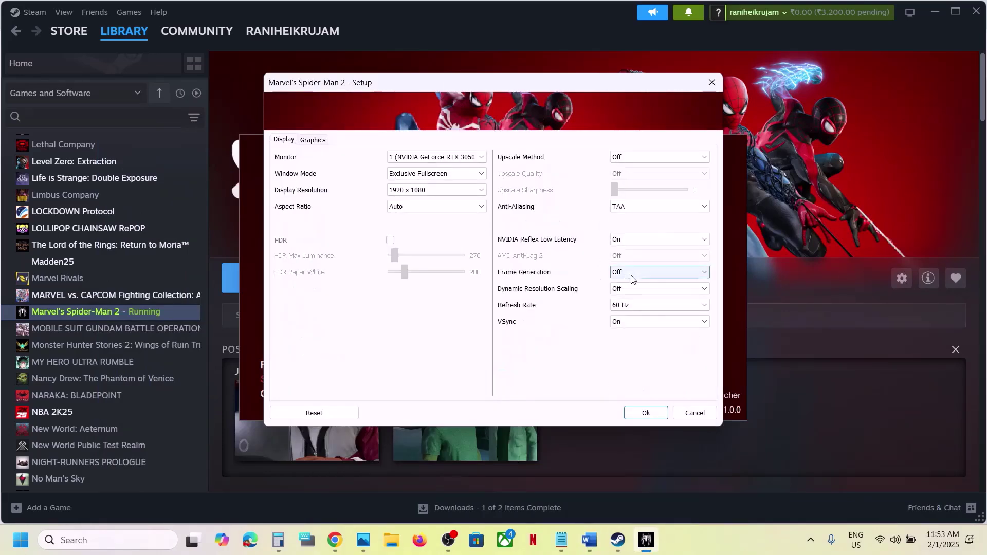
pyautogui.click(312, 142)
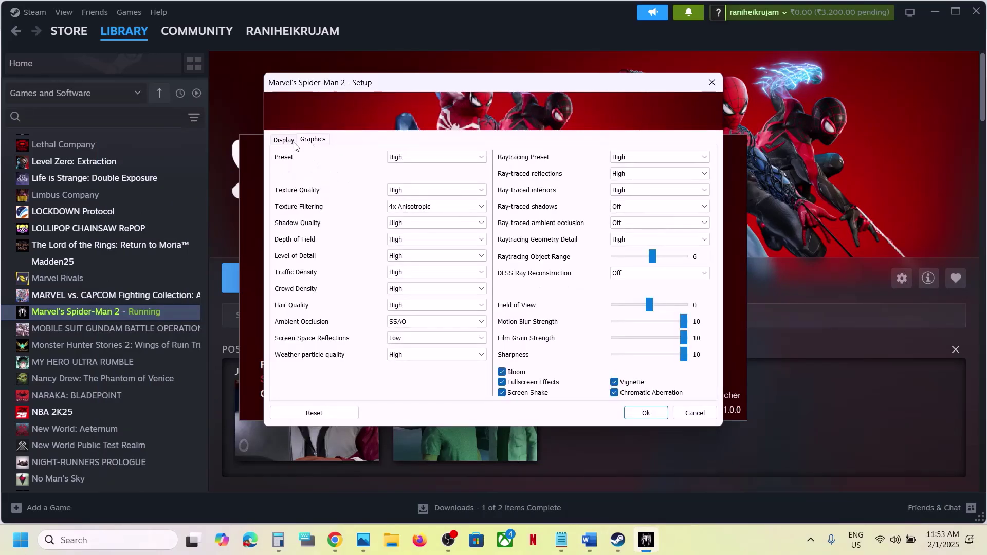
pyautogui.click(286, 141)
pyautogui.click(467, 175)
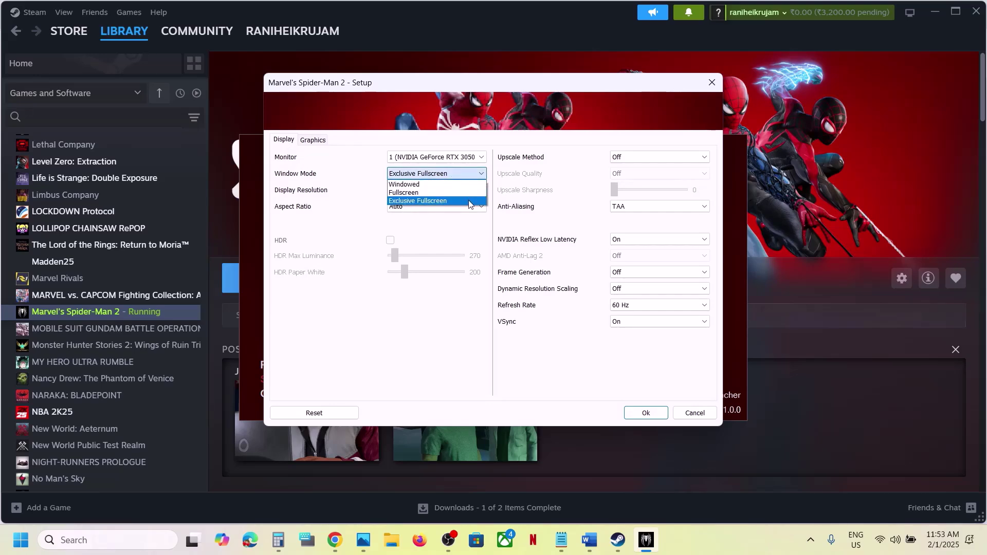
pyautogui.click(448, 202)
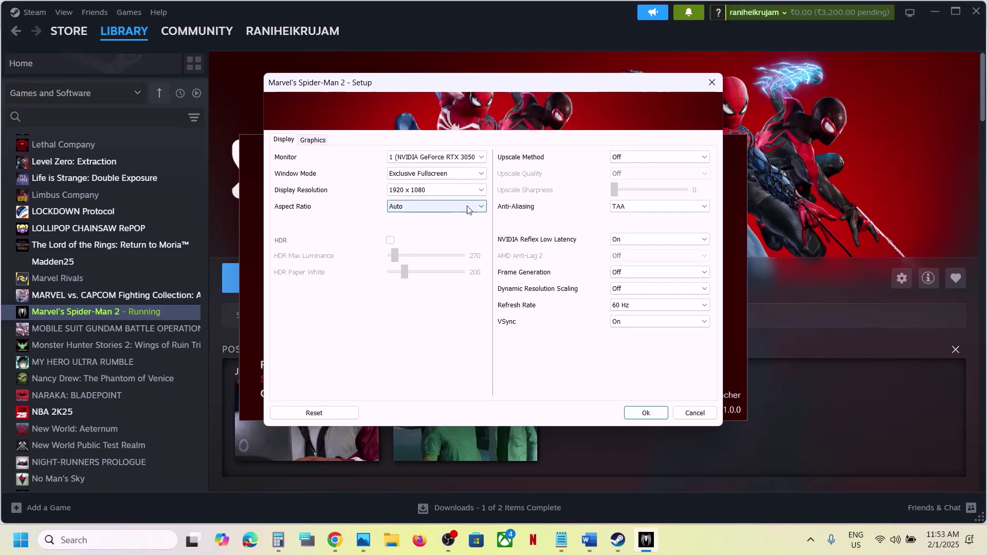
pyautogui.click(648, 412)
# Step: Switch to the Word document and highlight "Disable HDR in the launcher" in Step 9
pyautogui.click(589, 539)
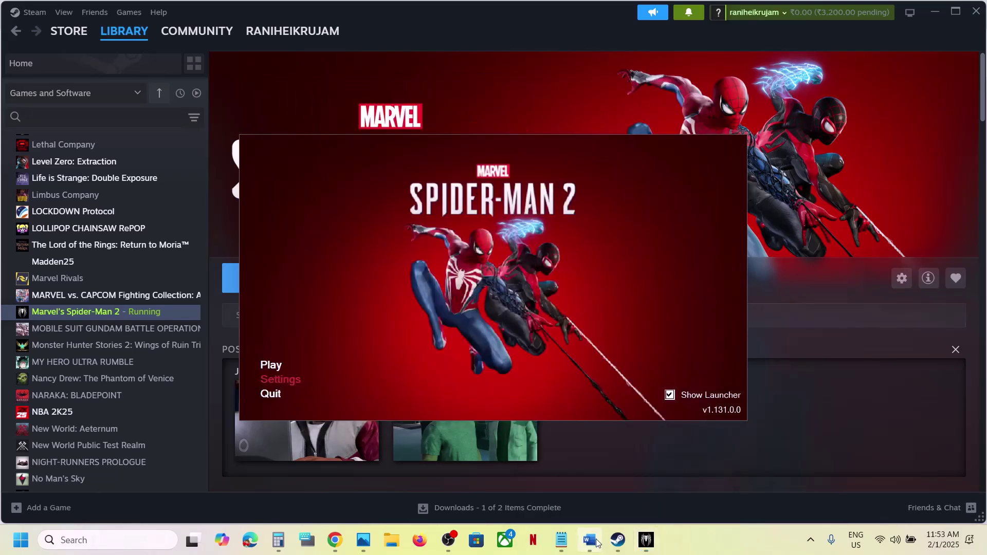
pyautogui.scroll(-2, 364, 315)
pyautogui.scroll(-2, 364, 315)
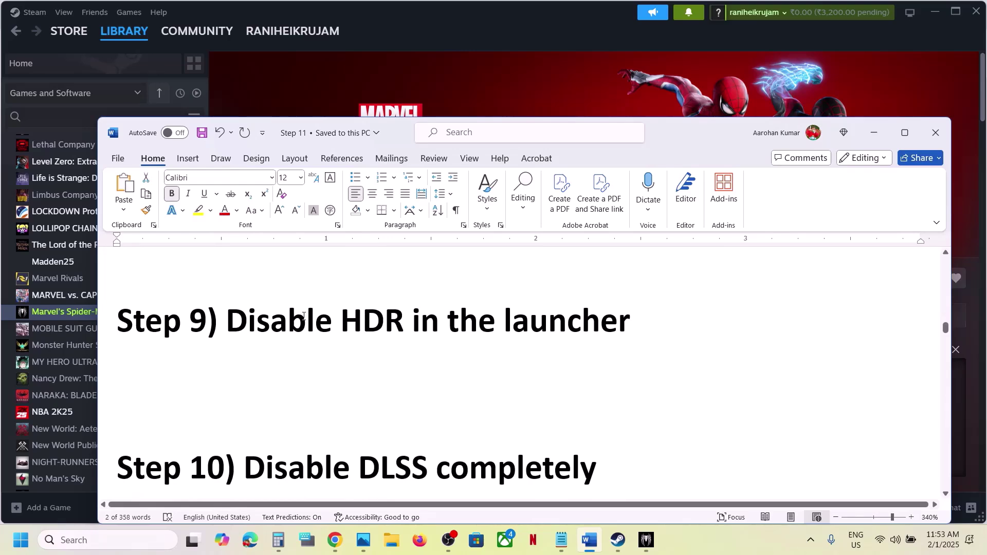
pyautogui.moveTo(324, 317); pyautogui.dragTo(635, 322)
# Step: Return to the game launcher and open its settings to check the HDR option in the display settings
pyautogui.click(876, 129)
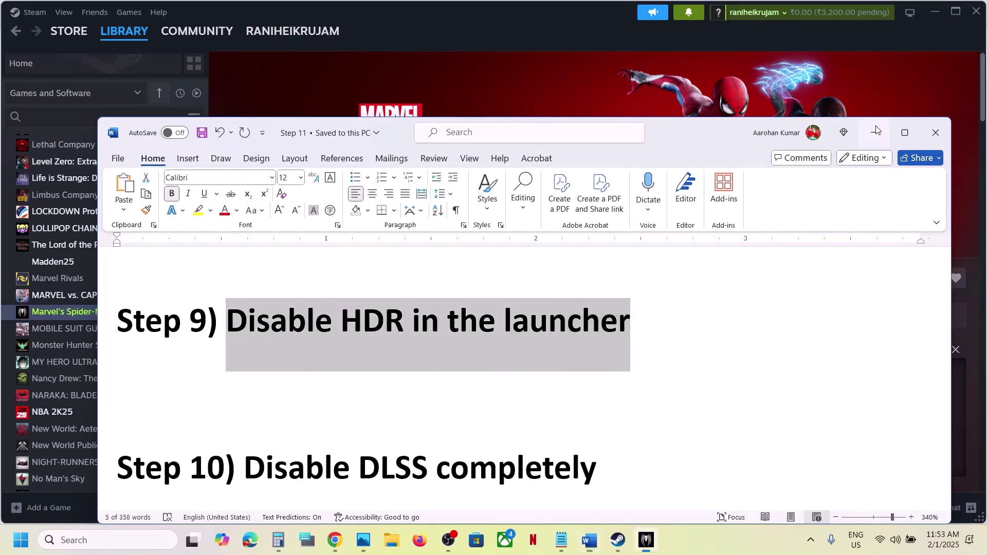
pyautogui.click(279, 379)
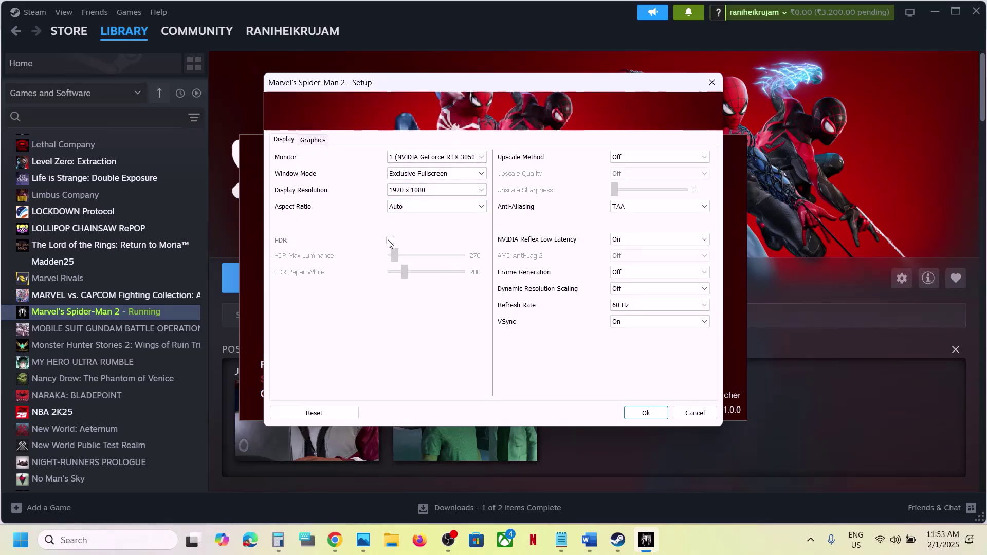
pyautogui.click(618, 540)
# Step: Switch to the Word document and highlight "Disable DLSS completely" in Step 10
pyautogui.click(590, 539)
pyautogui.scroll(-3, 472, 389)
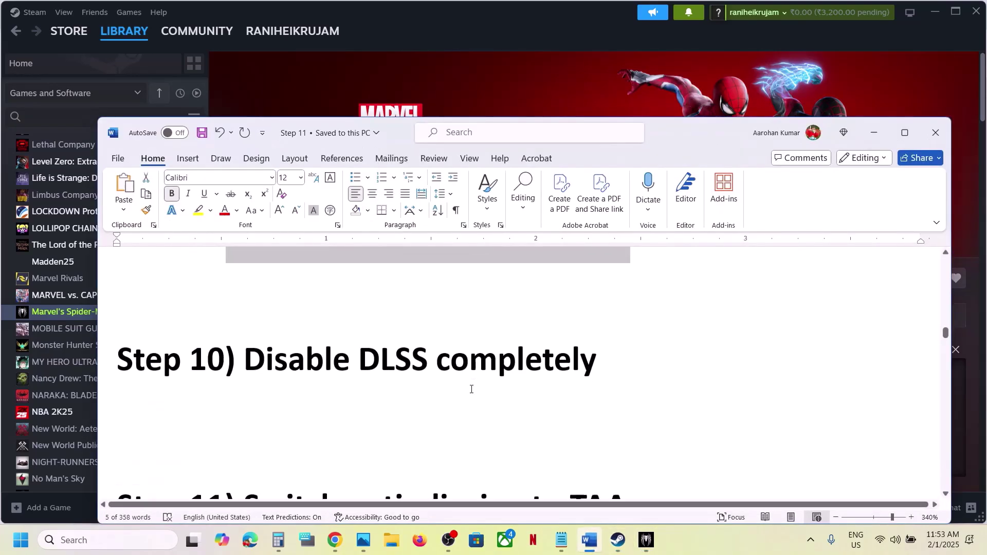
pyautogui.moveTo(255, 344); pyautogui.dragTo(543, 401)
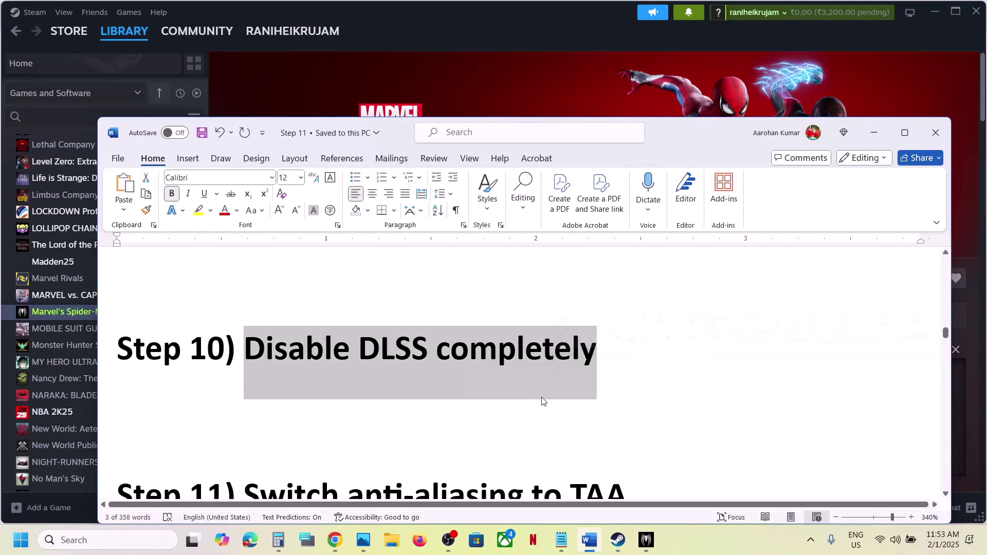
pyautogui.scroll(-1, 543, 401)
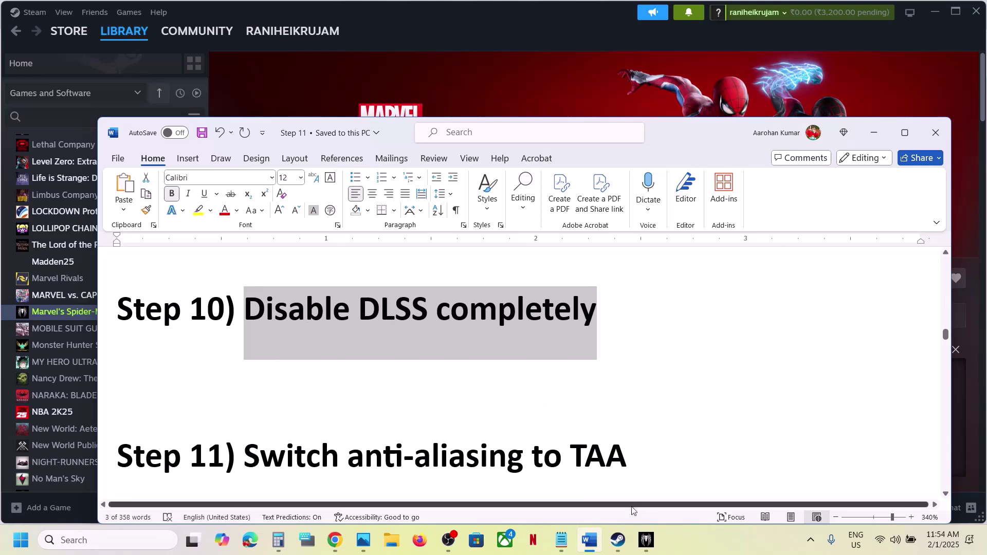
# Step: Return to the game's setup window, select DLSS as the Upscale Method, and set it back to Off
pyautogui.click(647, 540)
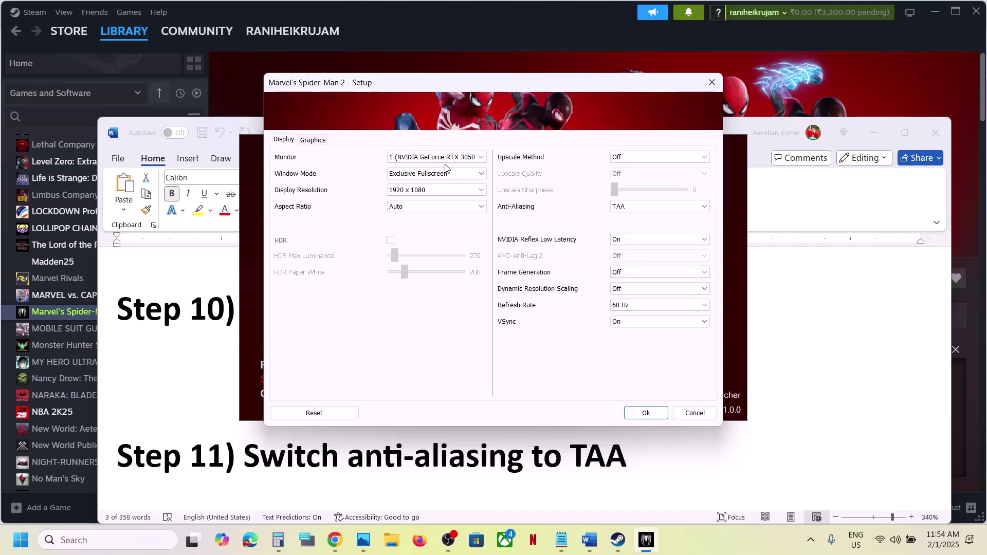
pyautogui.click(642, 159)
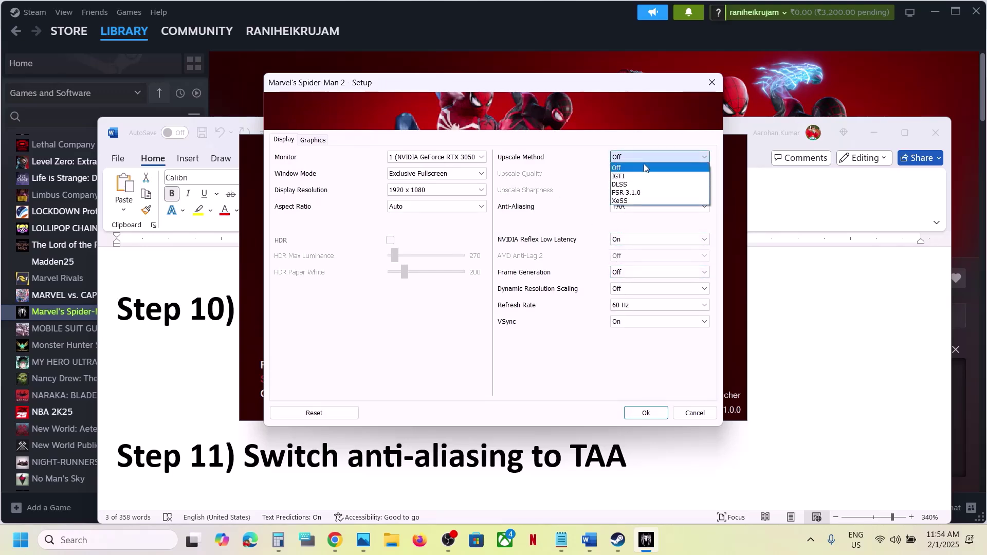
pyautogui.click(631, 186)
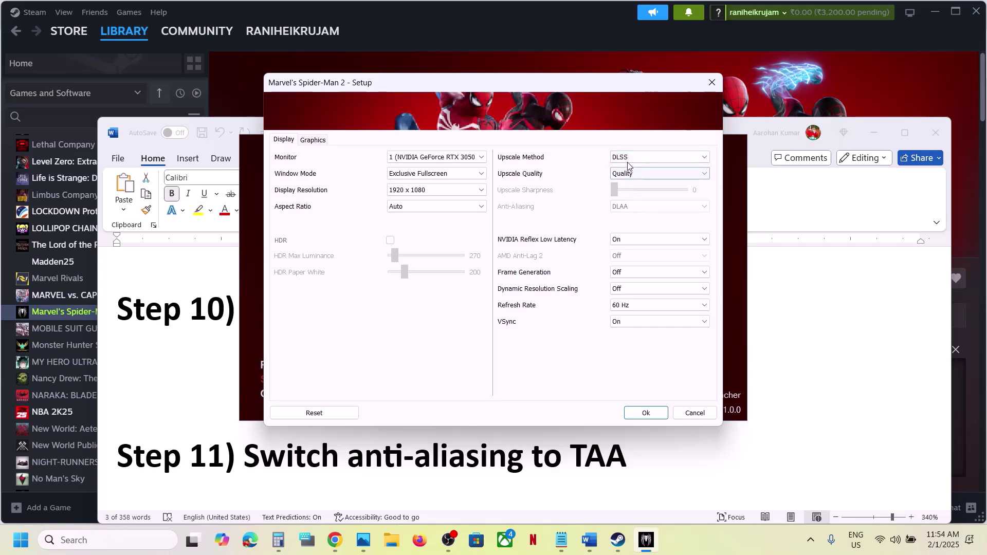
pyautogui.click(640, 157)
pyautogui.click(641, 168)
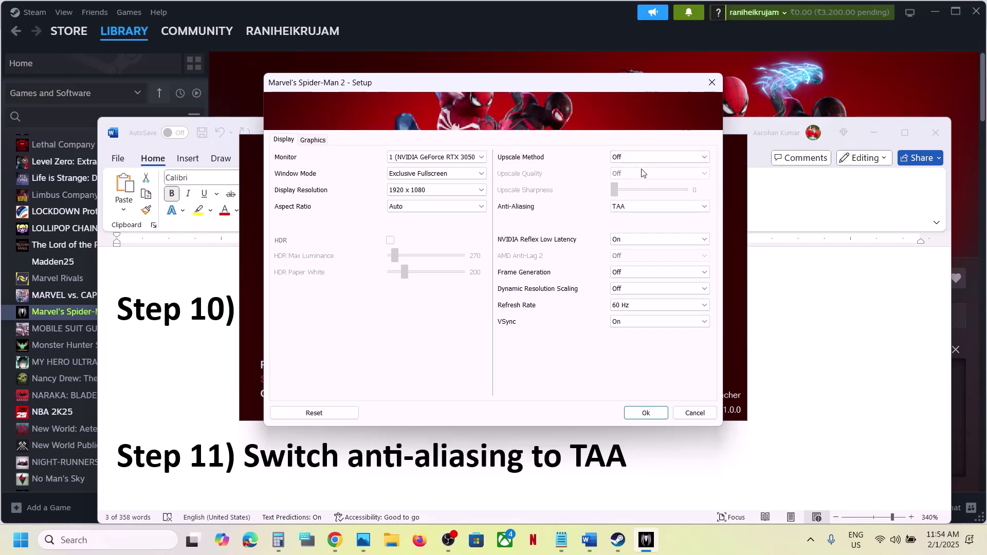
# Step: Set Anti-Aliasing to TAA in the display settings and save the setup
pyautogui.click(649, 207)
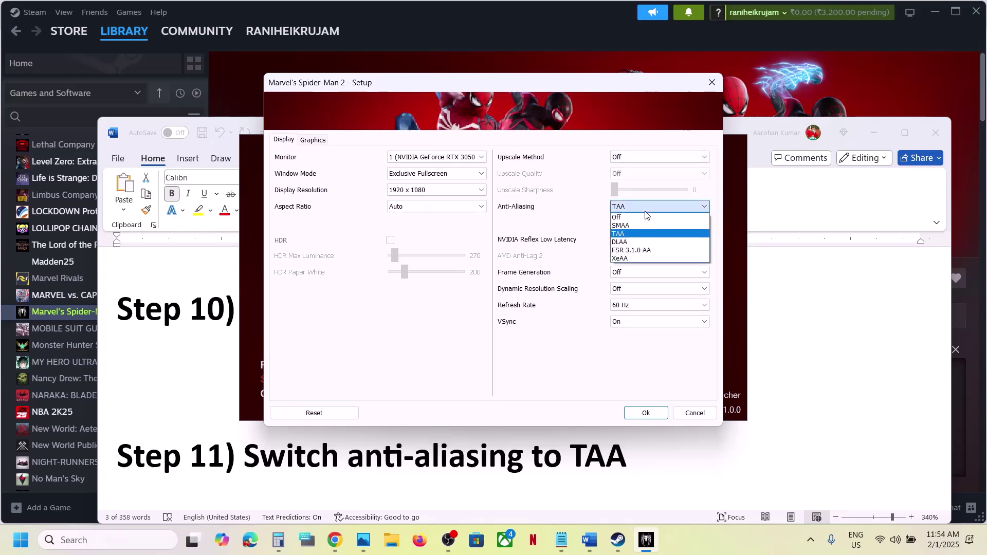
pyautogui.click(627, 234)
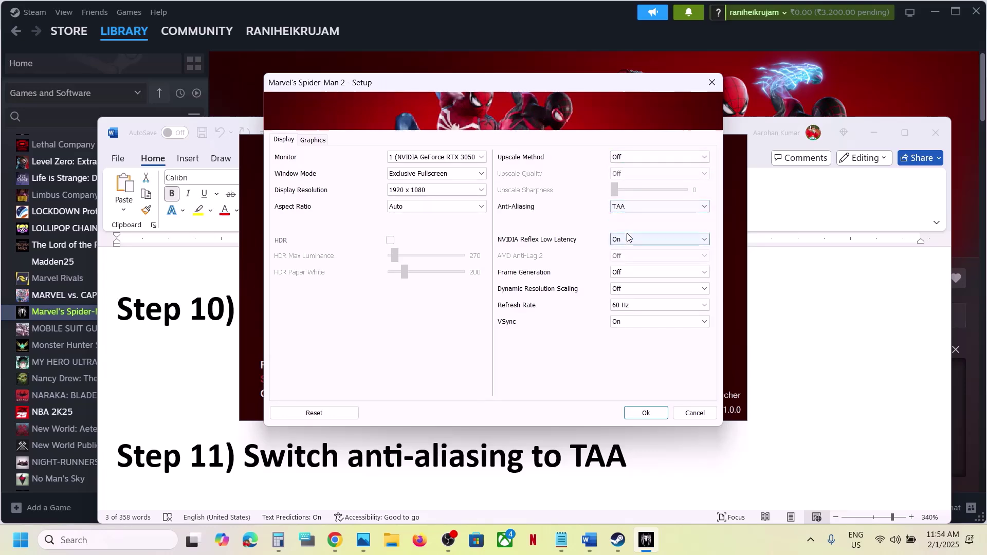
pyautogui.click(642, 412)
# Step: Quit the game launcher and highlight the instruction about swapping DLSS to 310.1 in Step 12 of the Word document
pyautogui.click(559, 463)
pyautogui.scroll(-5, 560, 460)
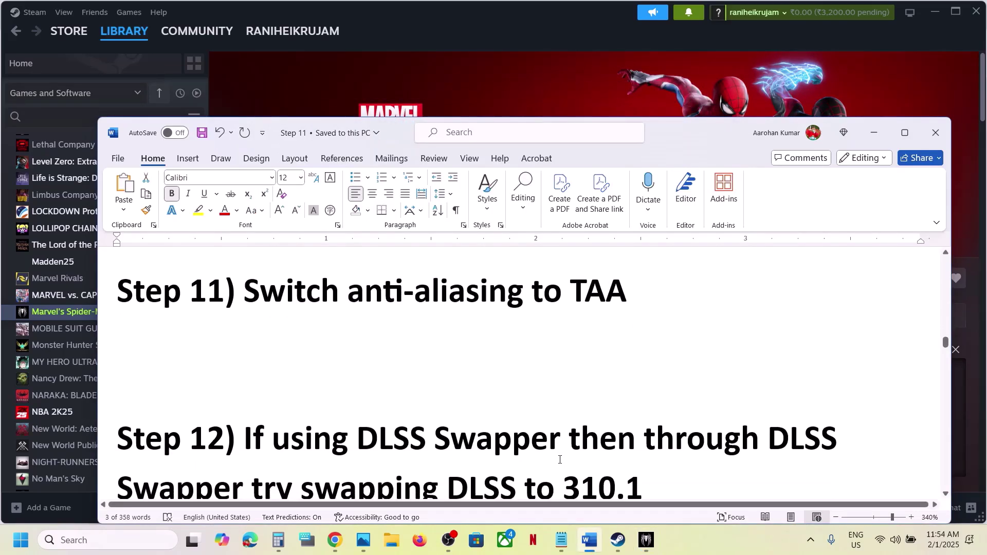
pyautogui.click(646, 539)
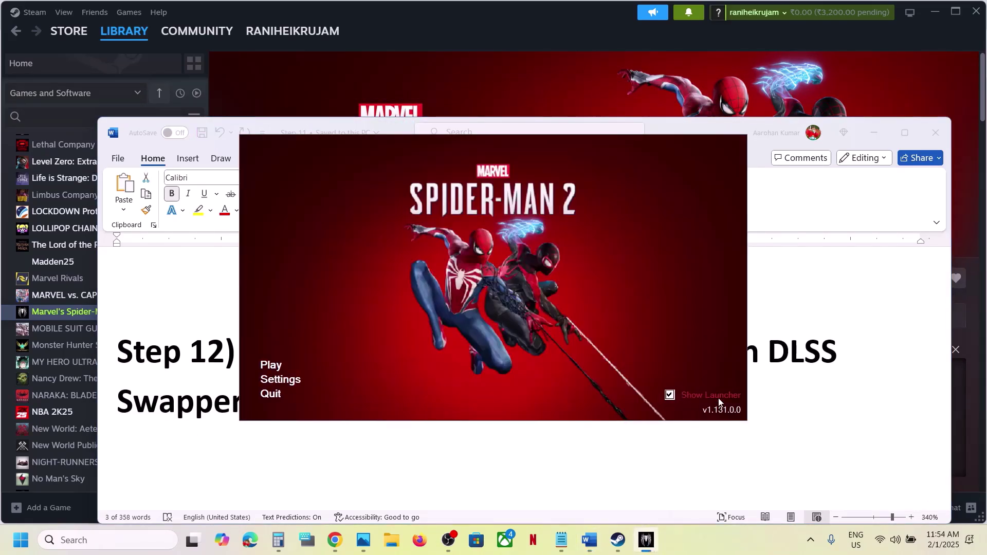
pyautogui.click(272, 395)
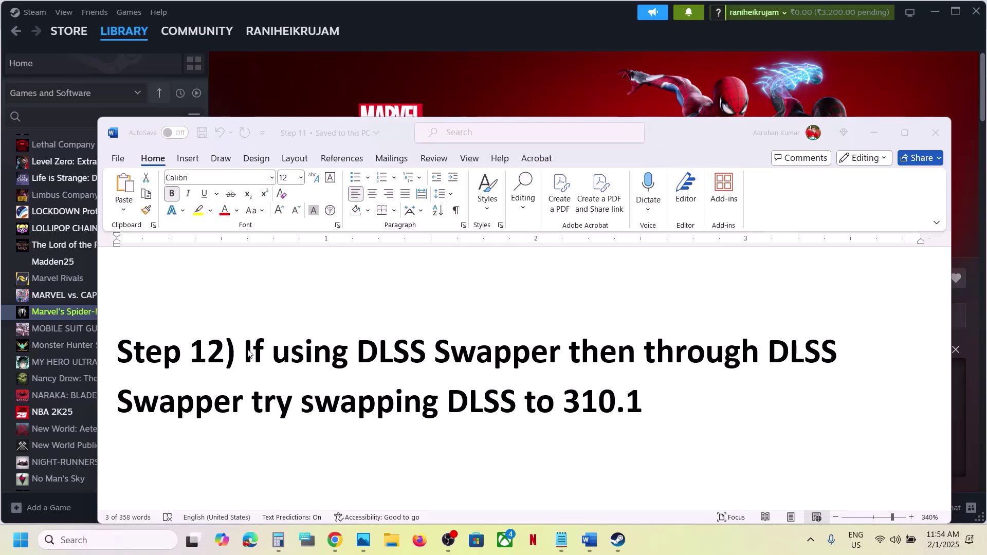
pyautogui.moveTo(251, 351); pyautogui.dragTo(654, 399)
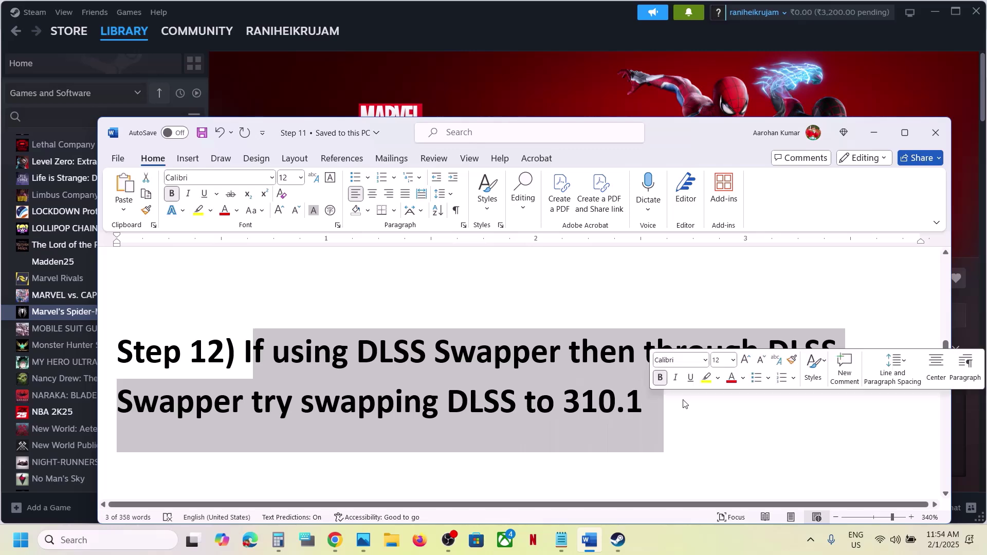
pyautogui.click(653, 400)
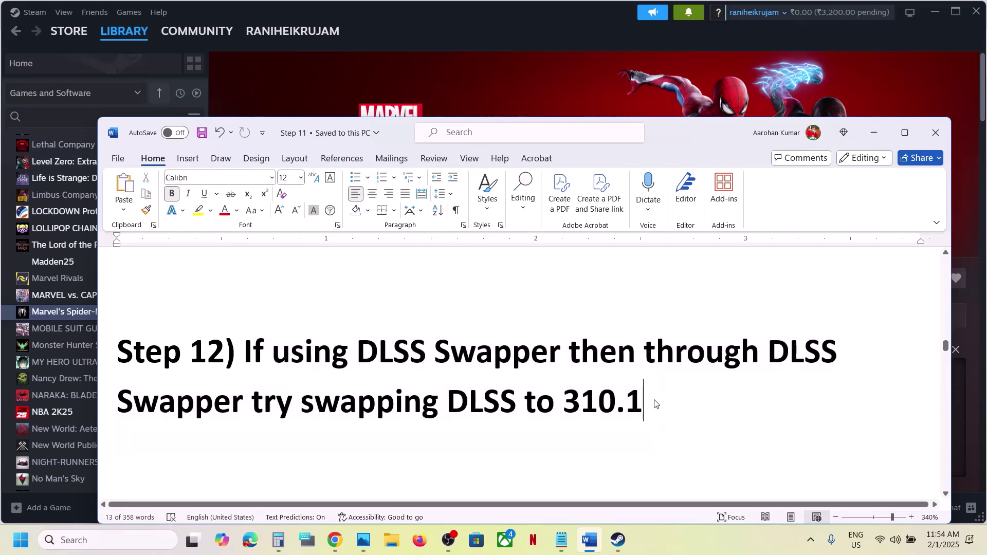
# Step: Find and open the DLSS Swapper app on the computer, and maximize its window
pyautogui.click(82, 538)
pyautogui.write('dlss')
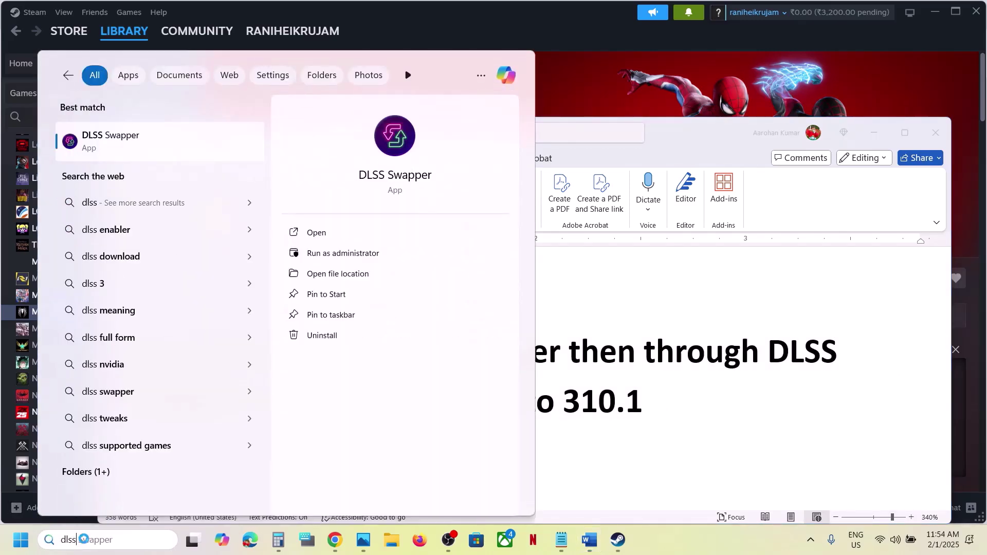
pyautogui.press('Return')
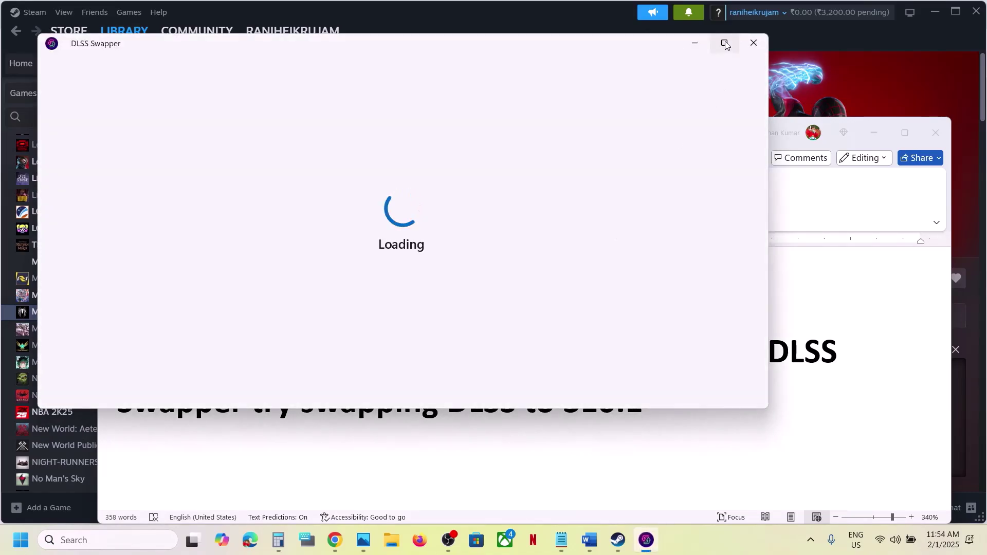
pyautogui.click(724, 45)
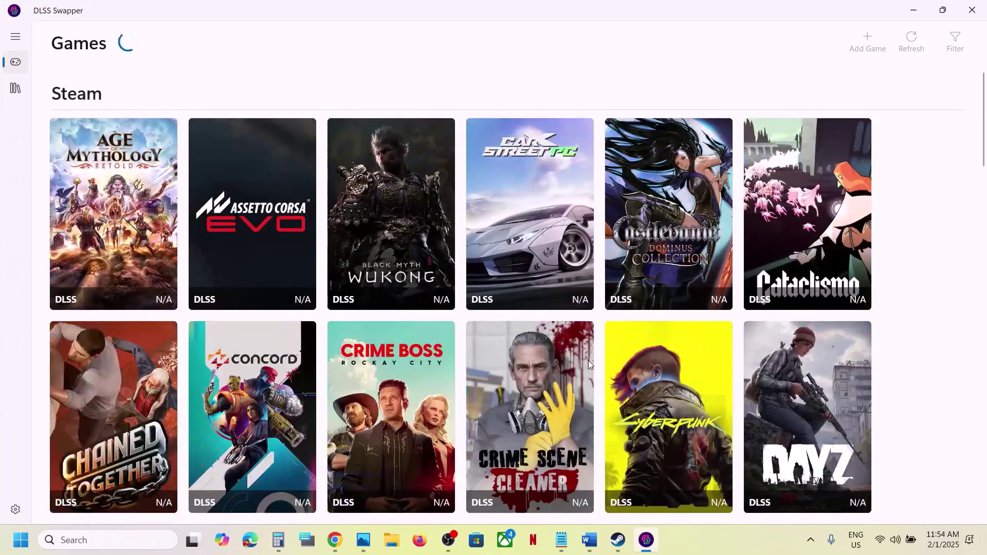
# Step: Open Marvel's Spider-Man 2 in the games list, swap its DLSS version to v310.1, and close the game's details
pyautogui.scroll(-3, 588, 360)
pyautogui.scroll(-15, 588, 364)
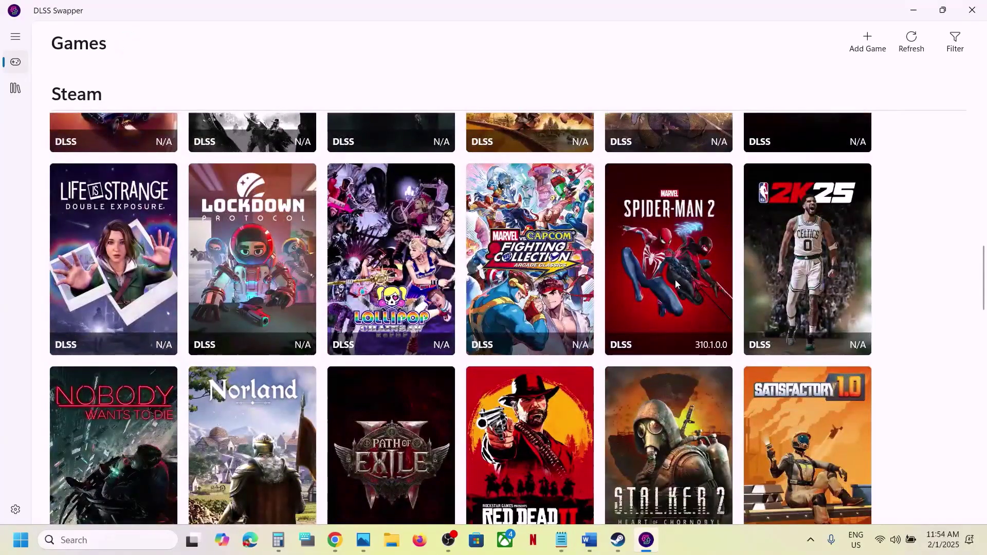
pyautogui.click(675, 279)
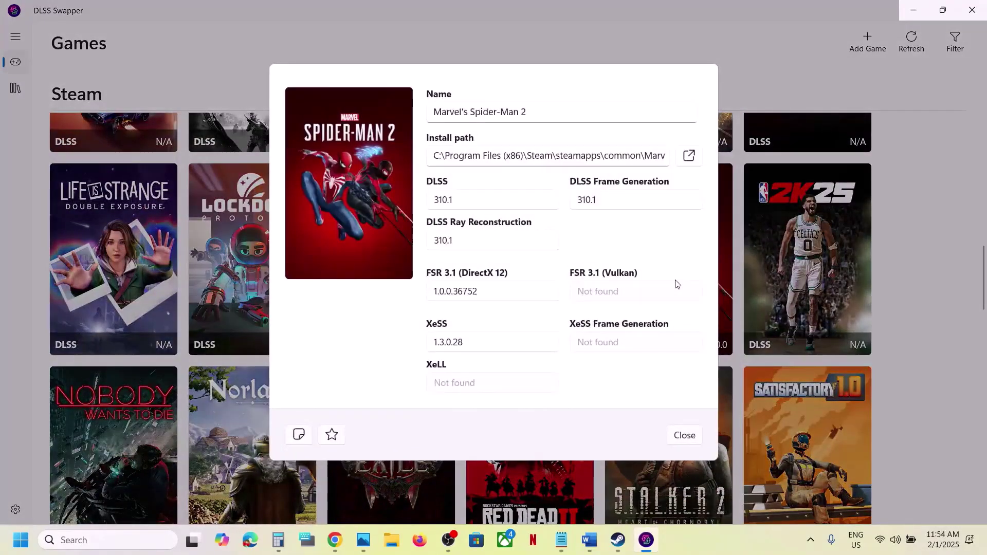
pyautogui.click(492, 203)
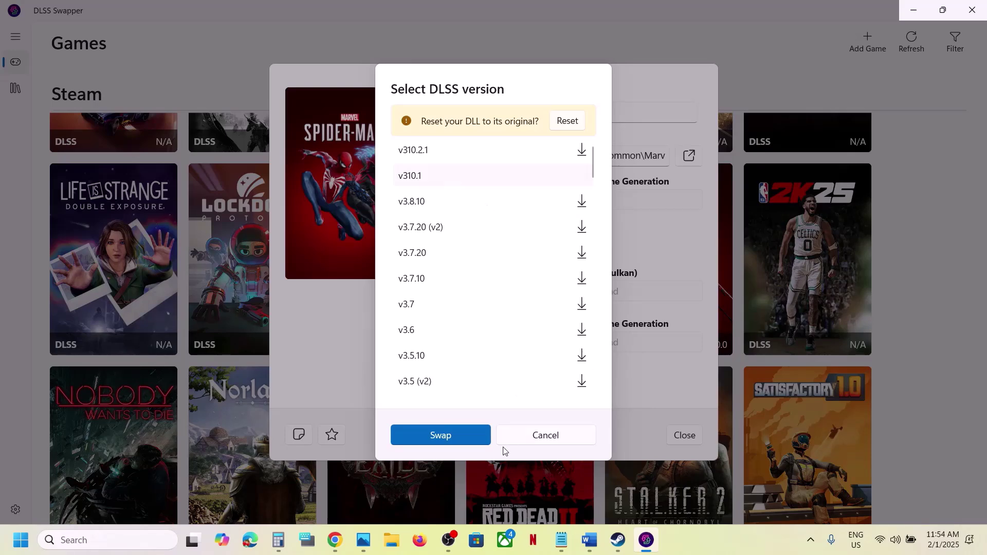
pyautogui.click(468, 434)
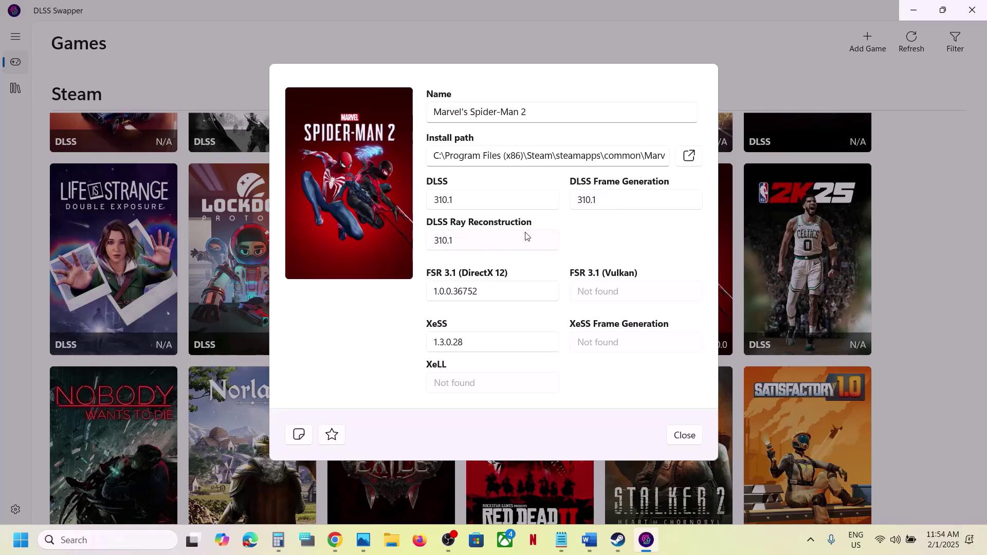
pyautogui.click(684, 435)
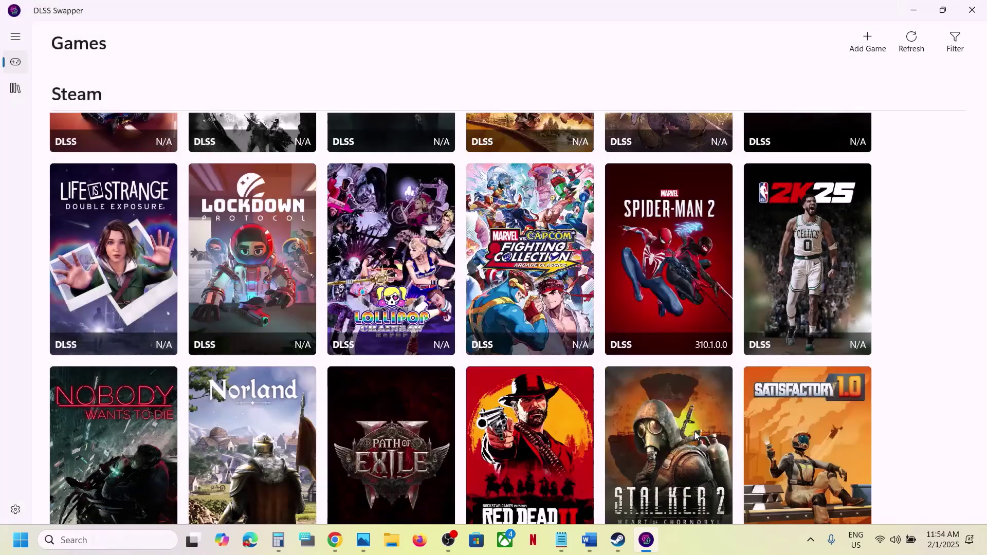
# Step: Return to the Word document and highlight Step 13 about renaming or deleting save game files, including the note on lost progress
pyautogui.click(589, 540)
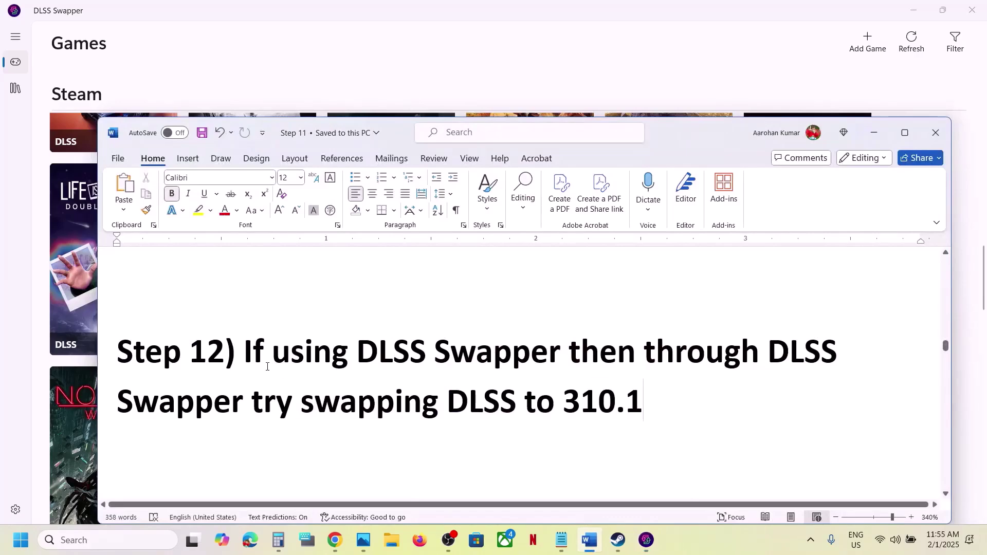
pyautogui.moveTo(268, 366); pyautogui.dragTo(662, 384)
pyautogui.click(663, 384)
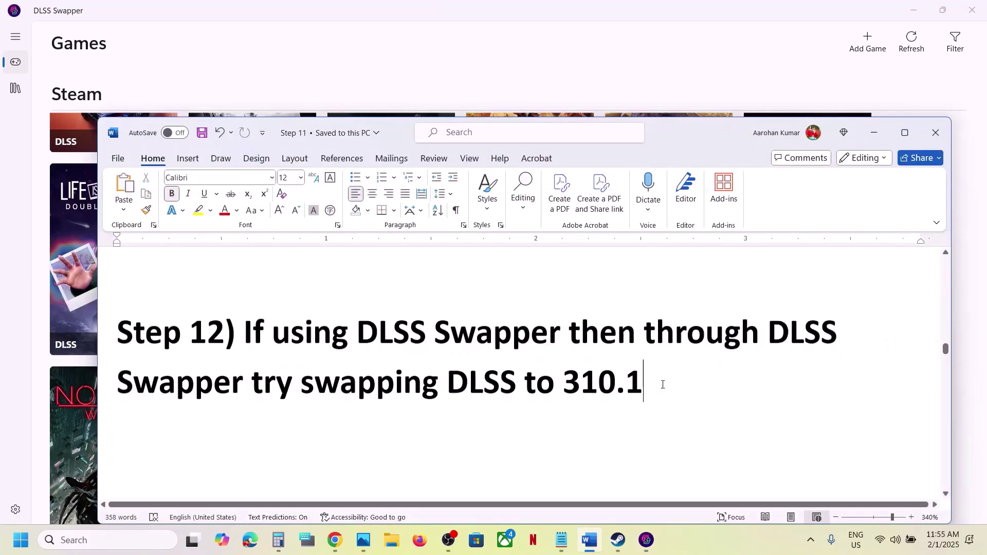
pyautogui.scroll(-5, 662, 384)
pyautogui.moveTo(252, 334); pyautogui.dragTo(702, 337)
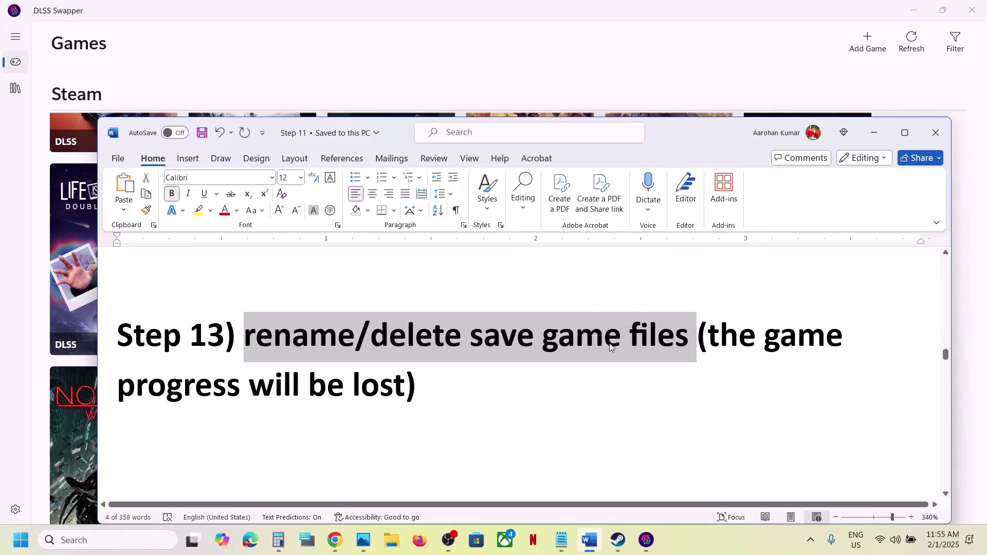
pyautogui.moveTo(710, 334); pyautogui.dragTo(418, 442)
# Step: Open the Documents folder in File Explorer and copy the Marvel's Spider-Man 2 folder
pyautogui.click(391, 539)
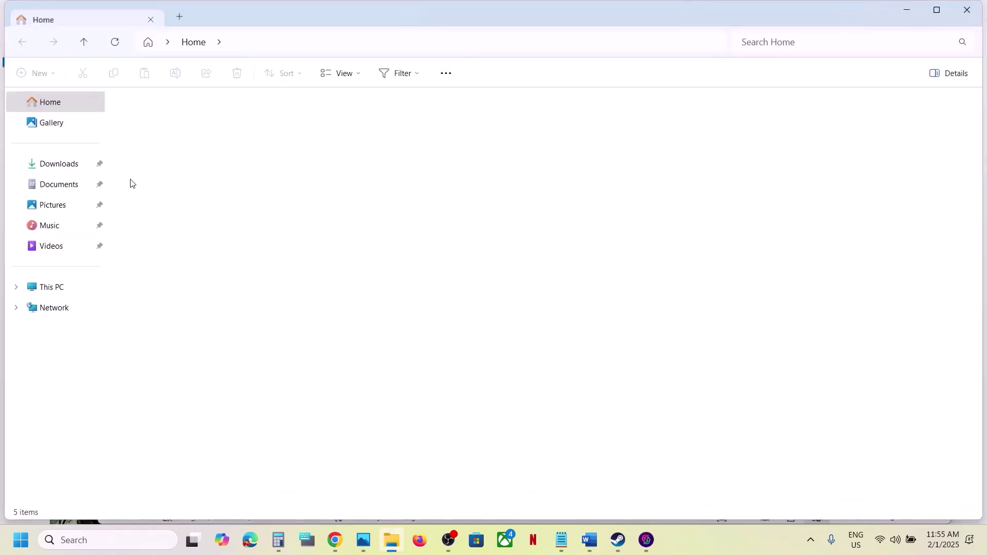
pyautogui.click(59, 184)
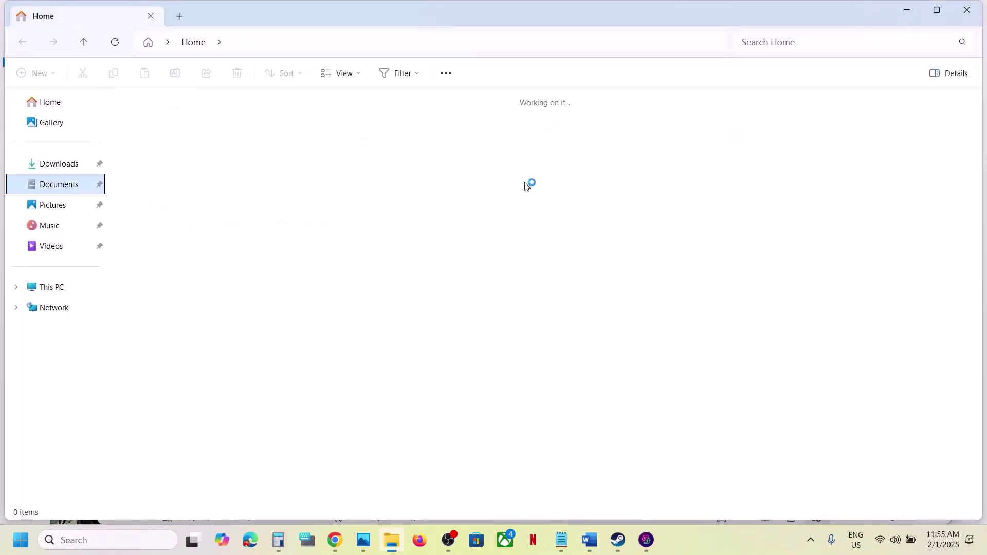
pyautogui.click(513, 155)
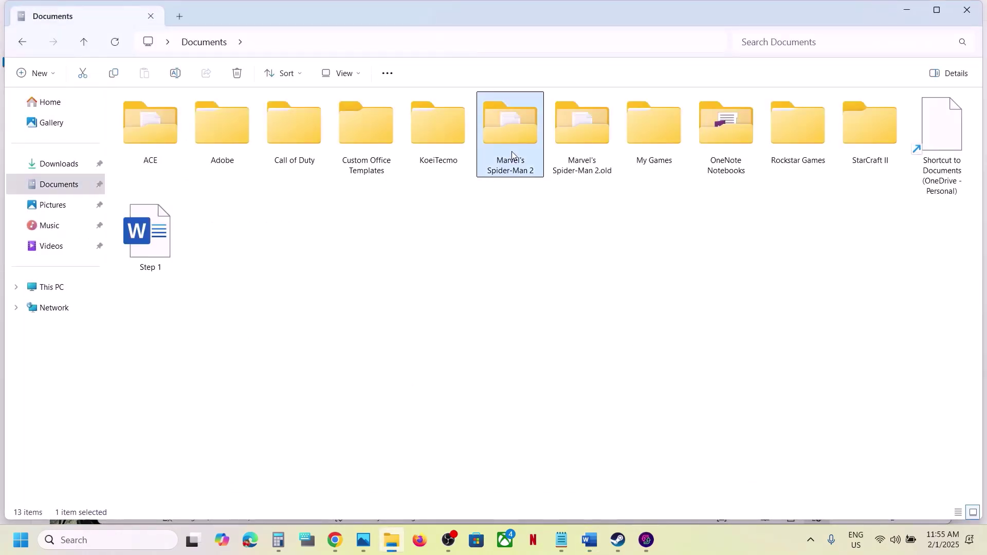
pyautogui.rightClick(513, 156)
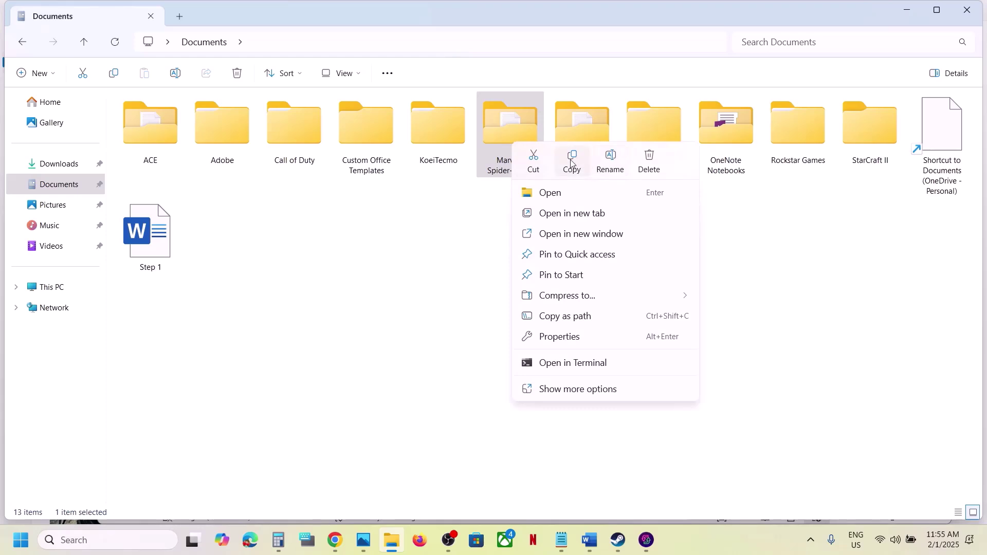
pyautogui.click(571, 160)
pyautogui.rightClick(511, 143)
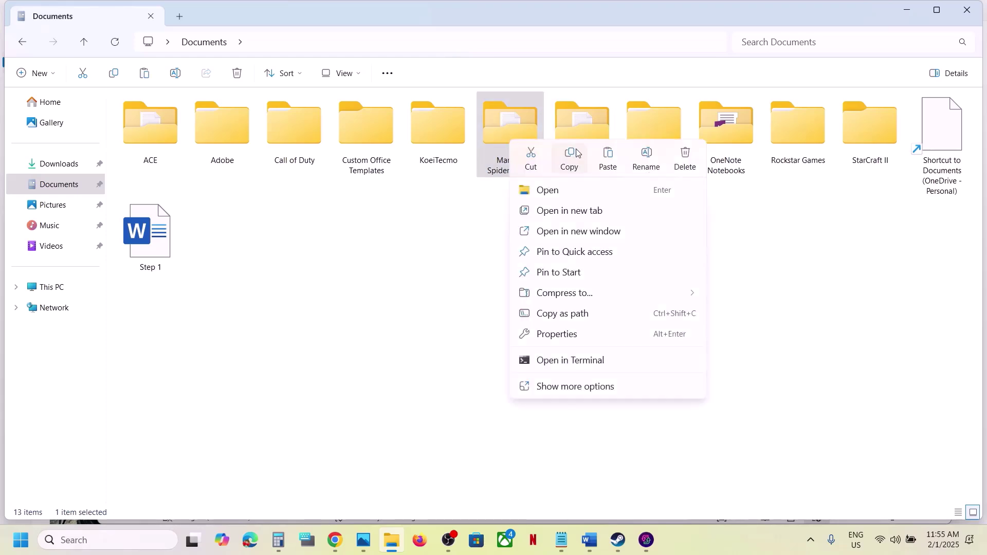
pyautogui.click(579, 158)
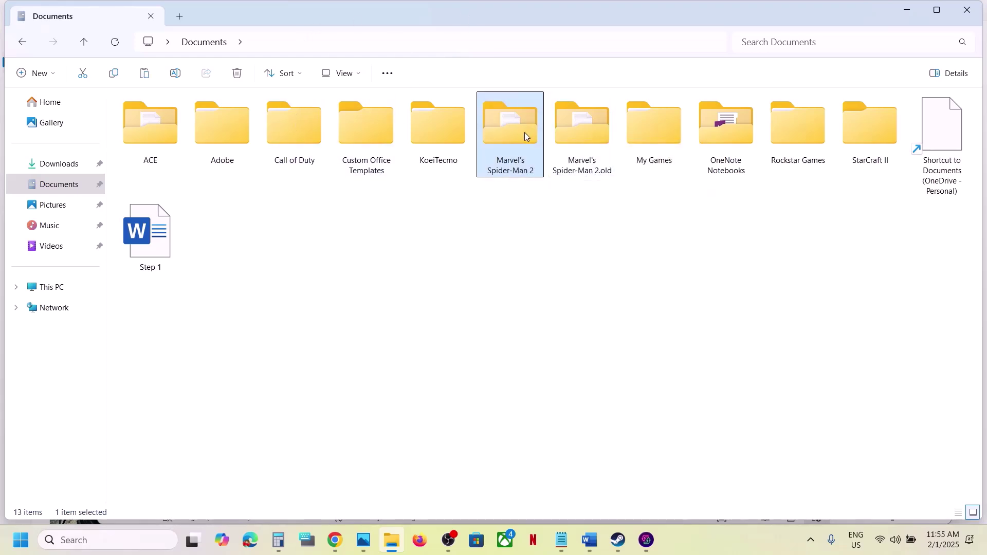
# Step: Try to rename the Marvel's Spider-Man 2 folder by adding .old to its name, and dismiss the folder merge
pyautogui.rightClick(508, 139)
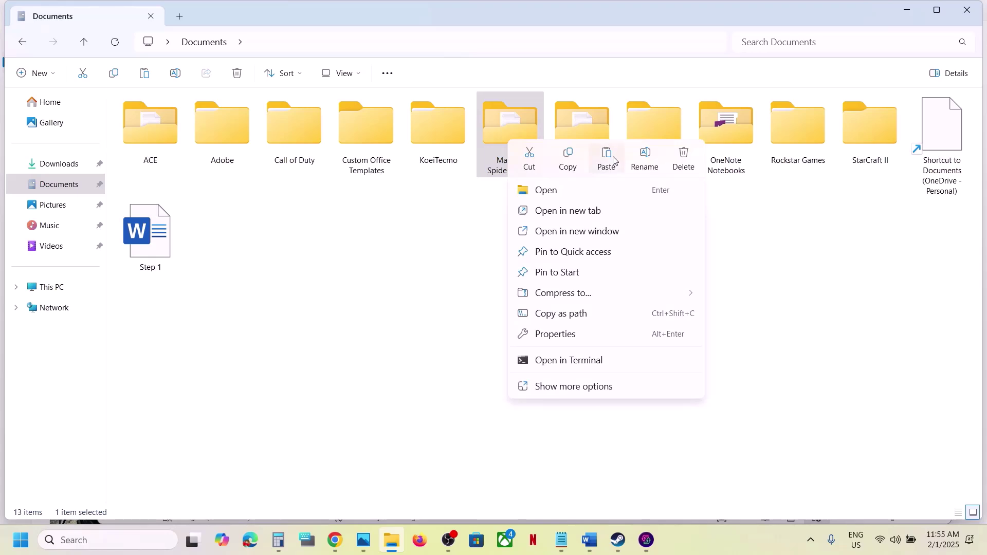
pyautogui.click(644, 157)
pyautogui.click(525, 172)
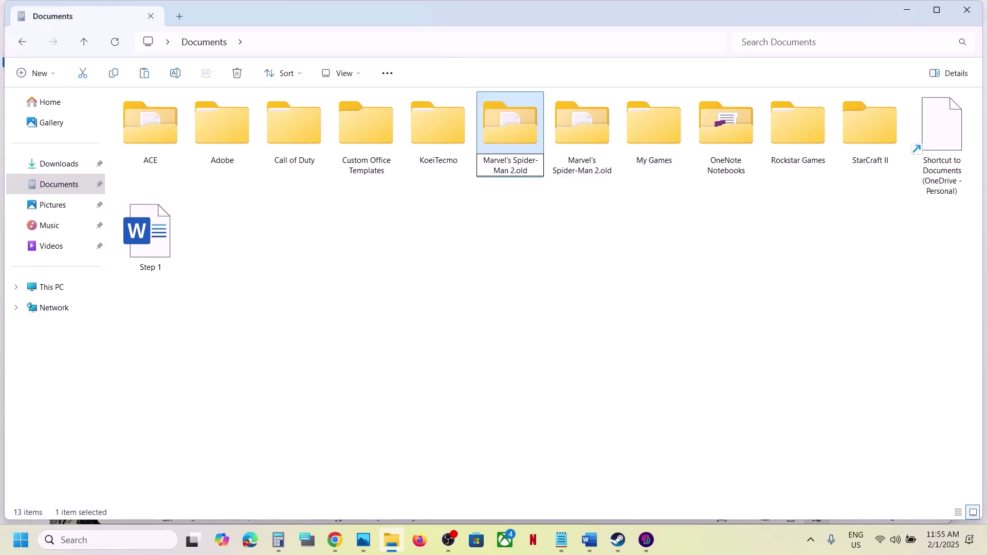
pyautogui.write('.old')
pyautogui.press('Return')
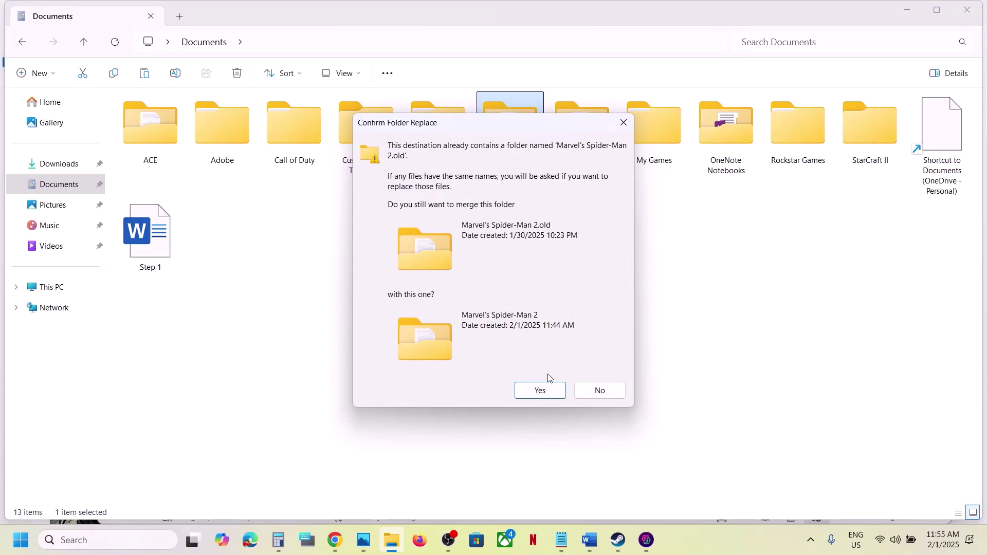
pyautogui.click(543, 391)
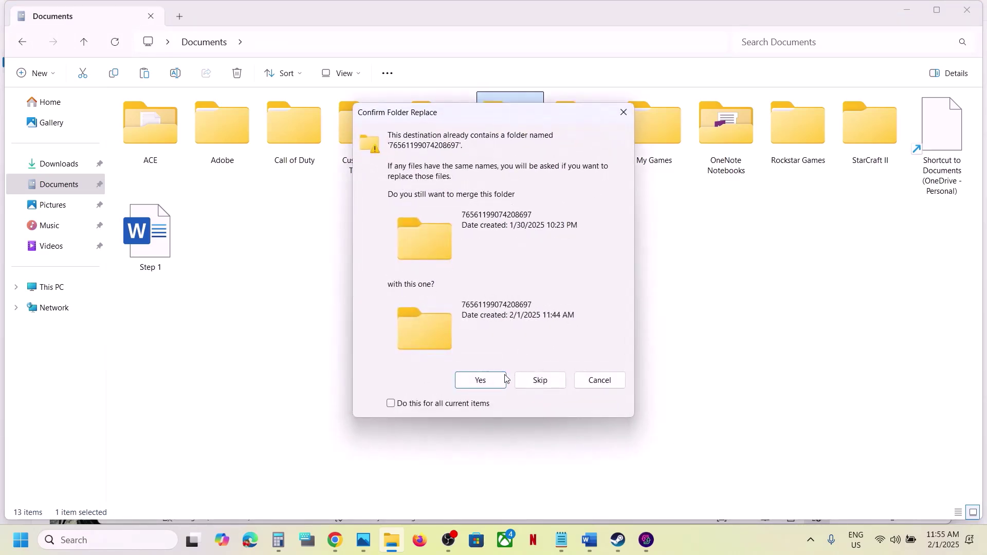
pyautogui.click(480, 380)
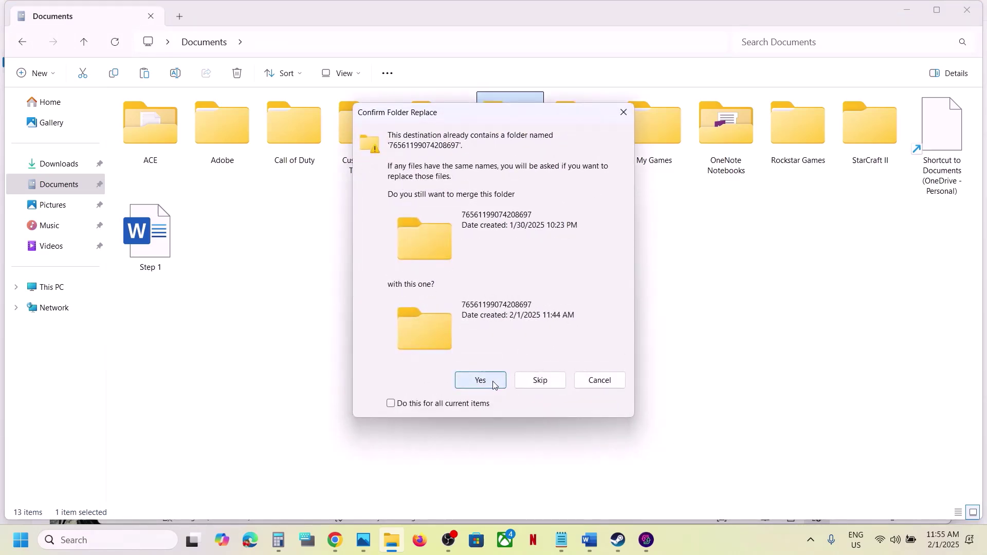
pyautogui.click(624, 119)
pyautogui.click(596, 145)
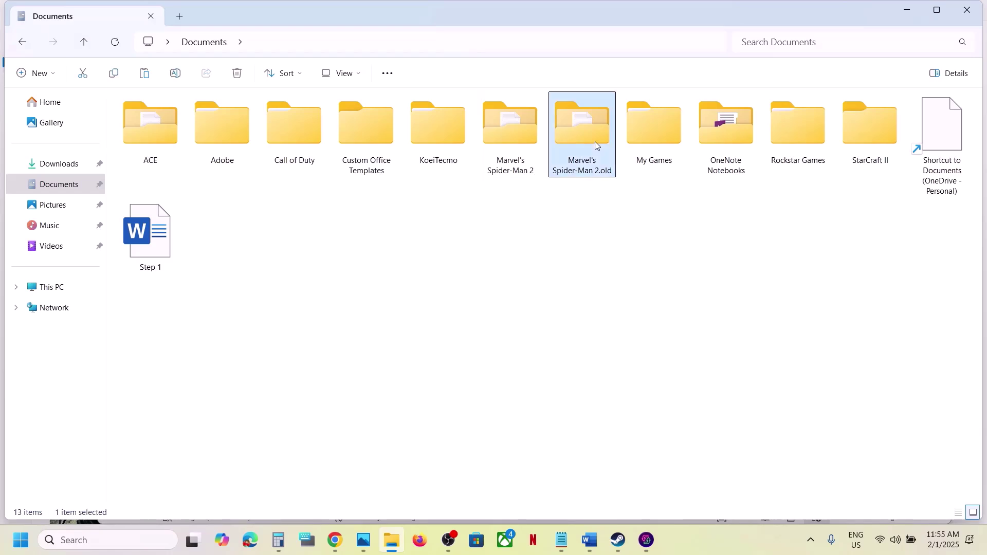
pyautogui.rightClick(577, 146)
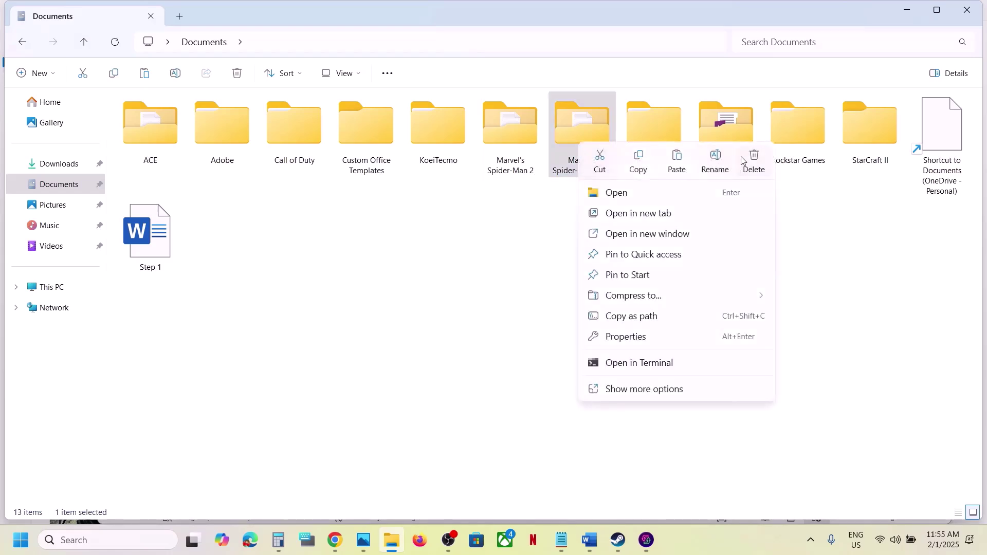
pyautogui.click(515, 320)
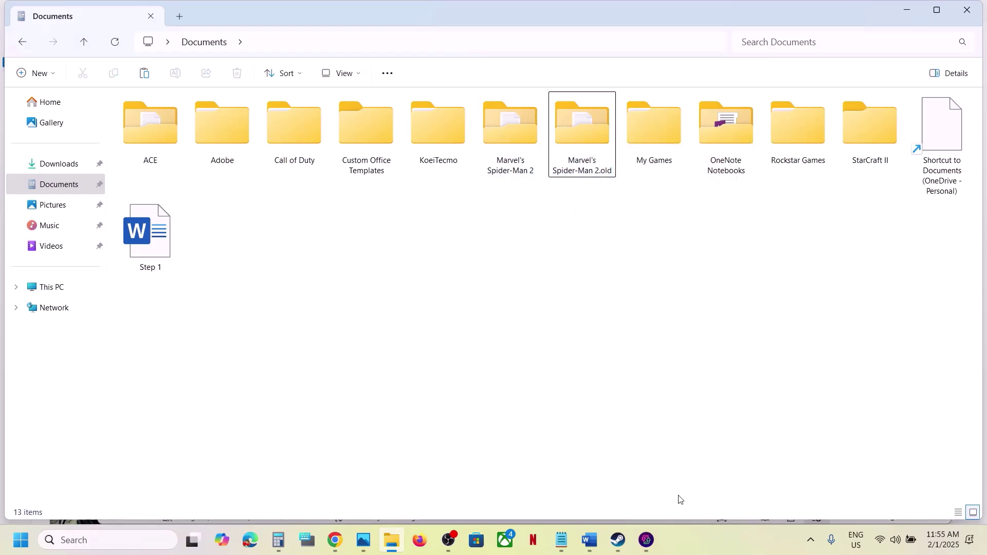
# Step: Return to the Word document and highlight the Step 14 instruction about trying Debug mode in Nvidia Control Panel
pyautogui.click(619, 542)
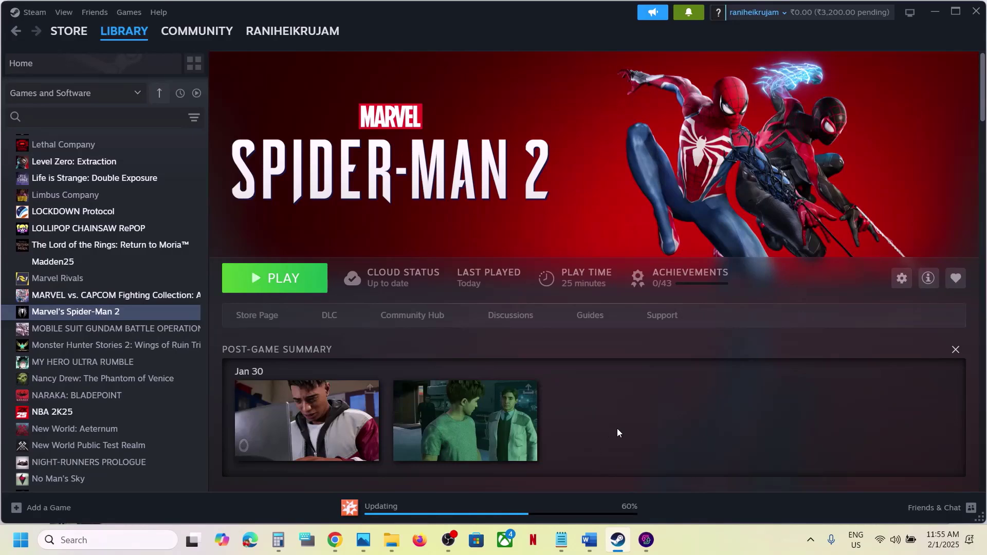
pyautogui.click(596, 548)
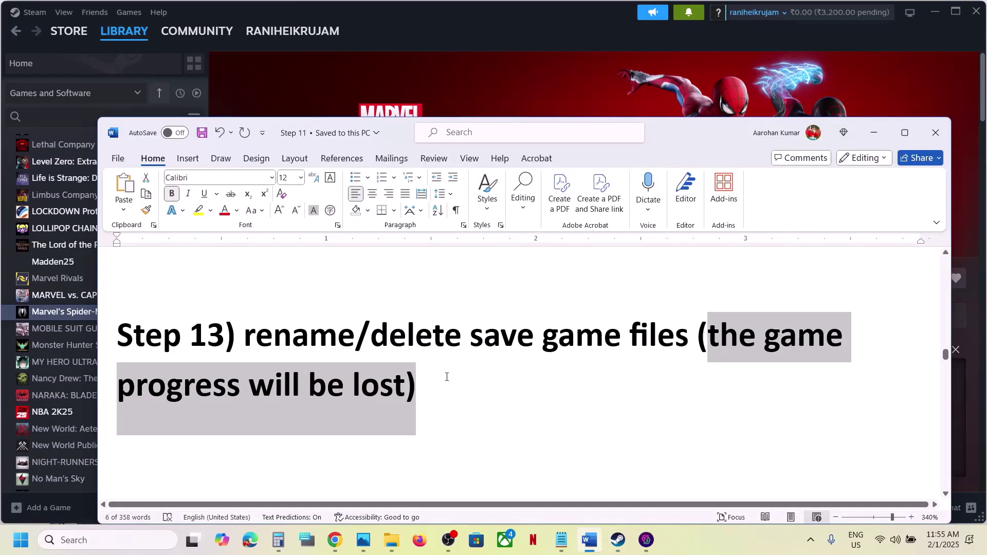
pyautogui.scroll(-3, 447, 377)
pyautogui.moveTo(266, 364); pyautogui.dragTo(739, 368)
# Step: Find and open NVIDIA Control Panel, and check whether Debug Mode is enabled
pyautogui.click(103, 539)
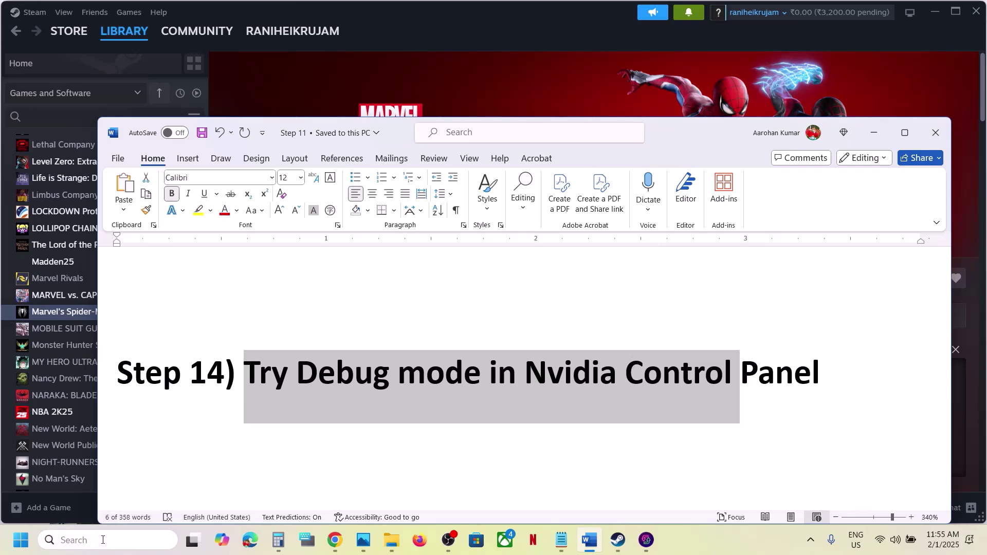
pyautogui.write('nvidia')
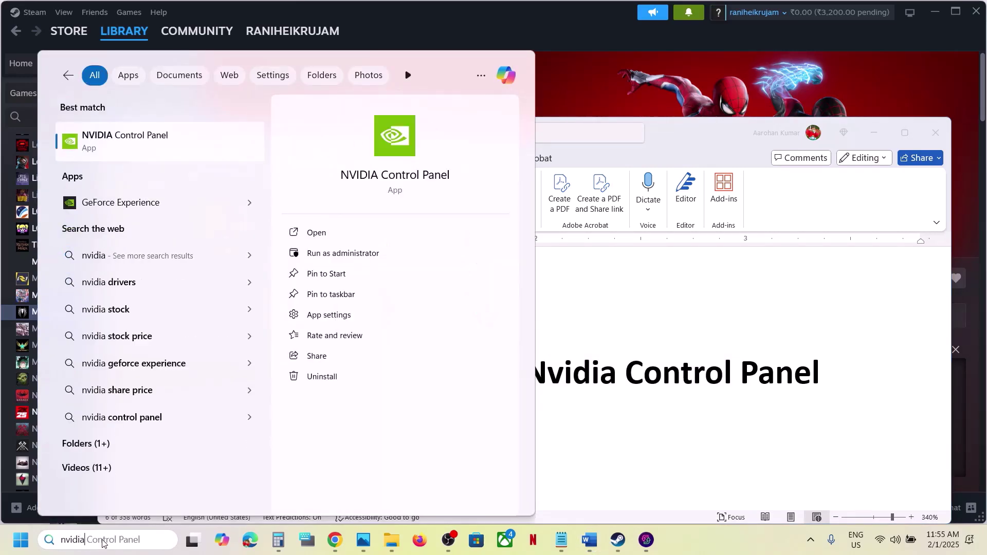
pyautogui.click(171, 146)
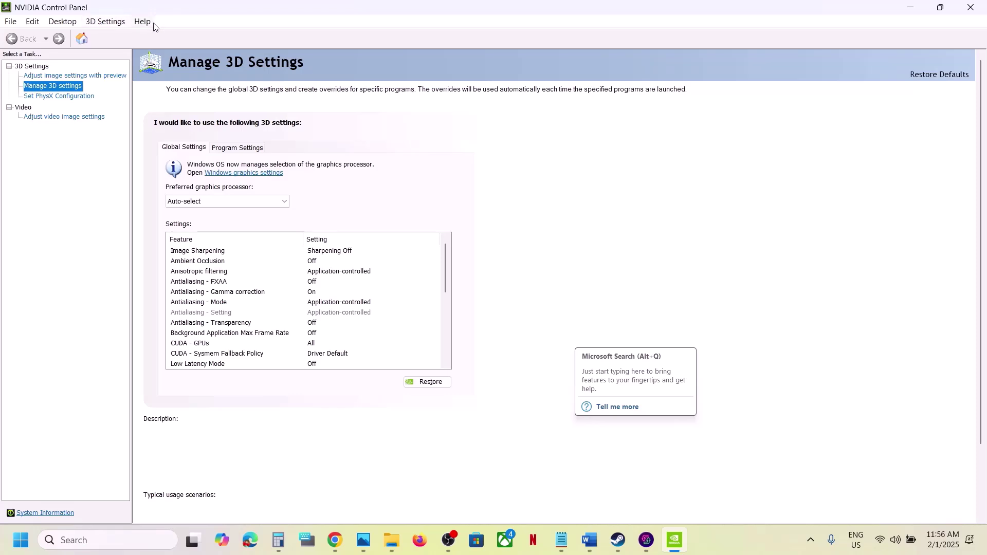
pyautogui.click(144, 23)
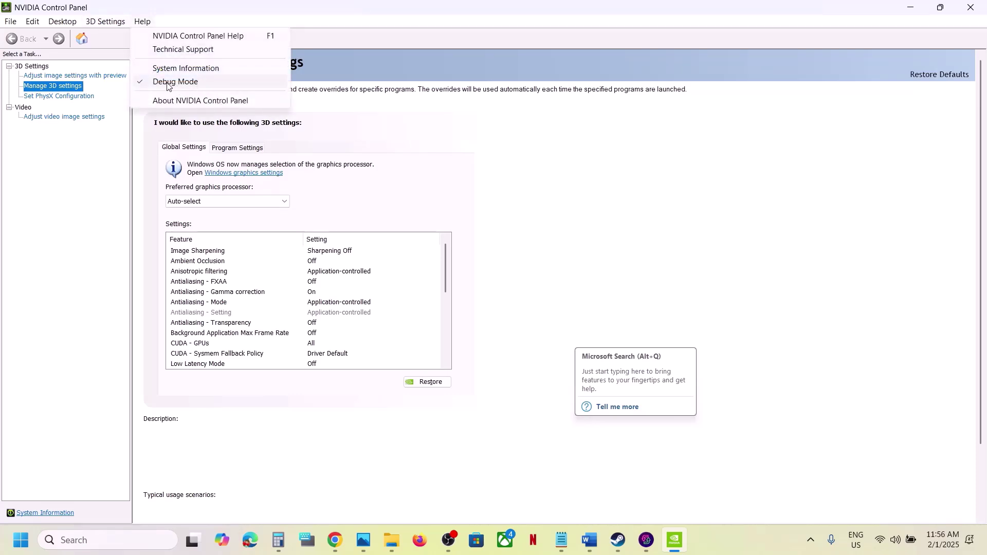
pyautogui.click(638, 213)
# Step: Return to the Word document, highlight the Step 15 text about closing MSI Afterburner, rivatuner and overclocking applications, and maximize the window
pyautogui.click(596, 549)
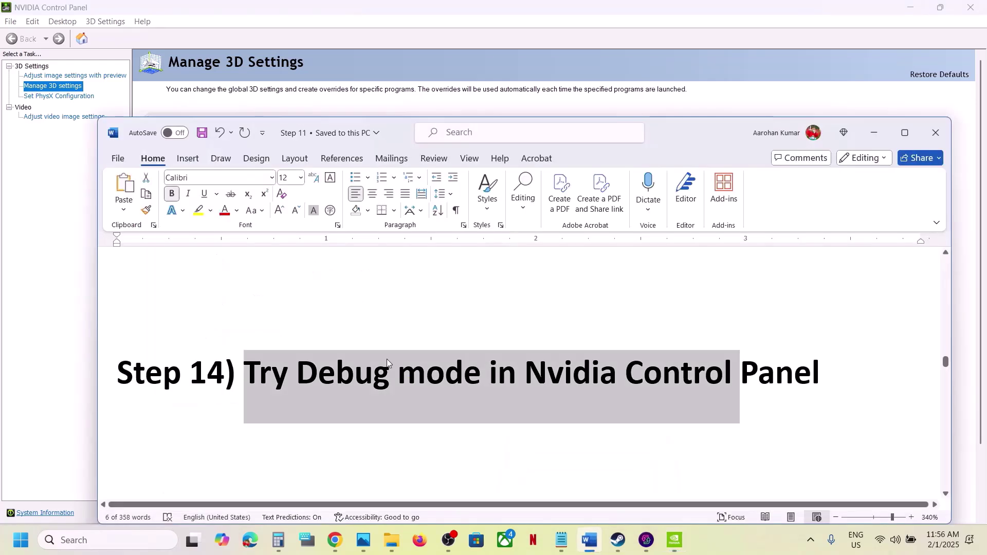
pyautogui.scroll(-4, 388, 359)
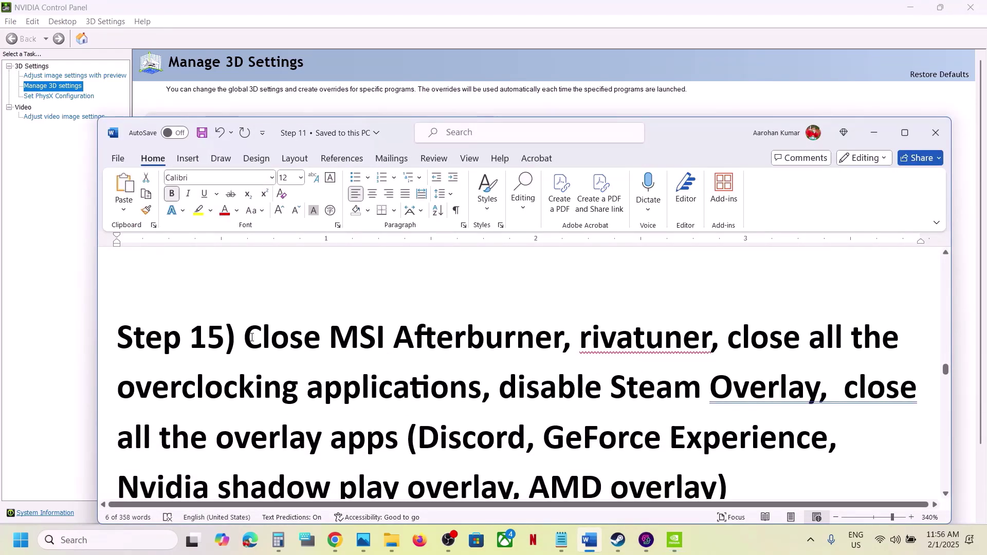
pyautogui.moveTo(252, 338); pyautogui.dragTo(482, 389)
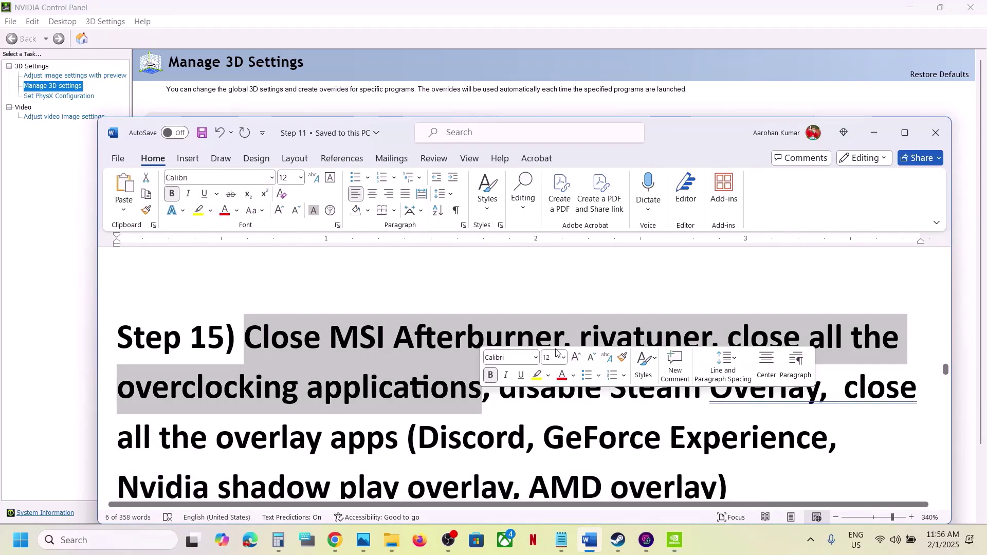
pyautogui.click(905, 133)
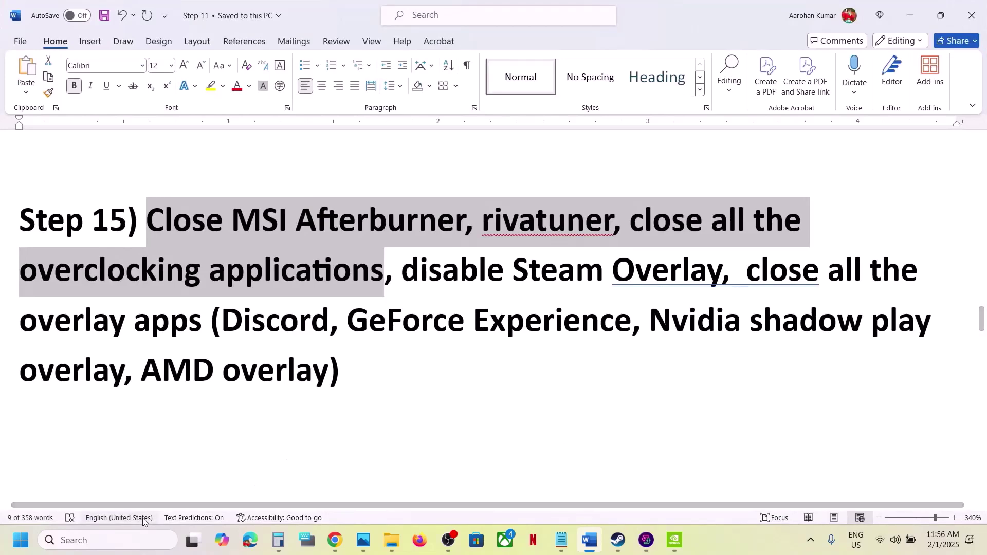
# Step: Find and open MSI Afterburner, close it, and check the hidden system tray icons for running apps
pyautogui.click(128, 539)
pyautogui.write('msi')
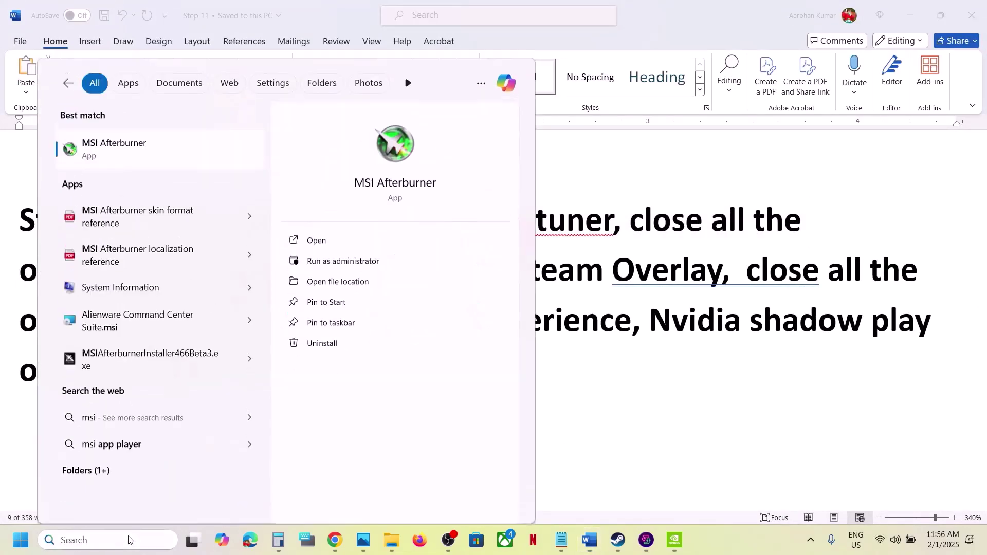
pyautogui.press('Escape')
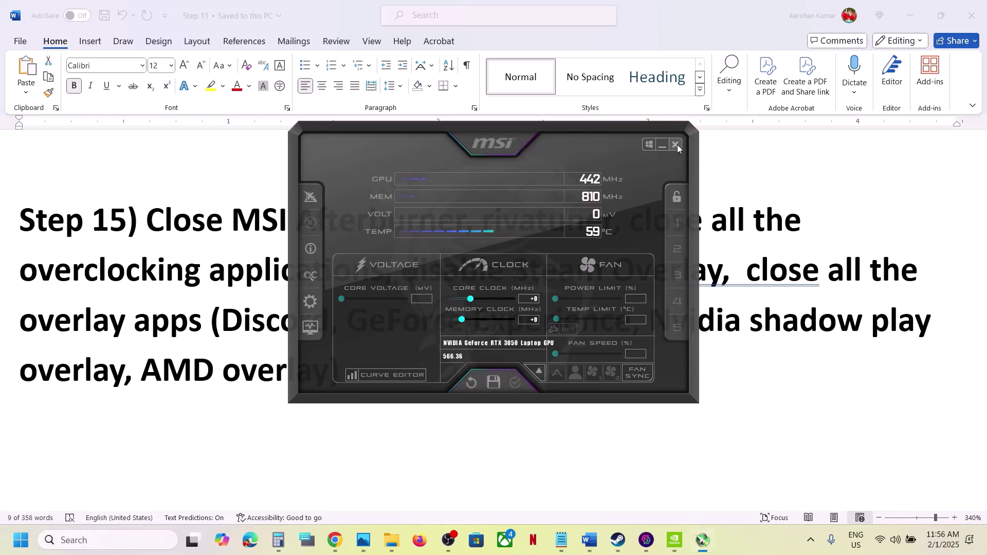
pyautogui.click(676, 145)
pyautogui.click(811, 539)
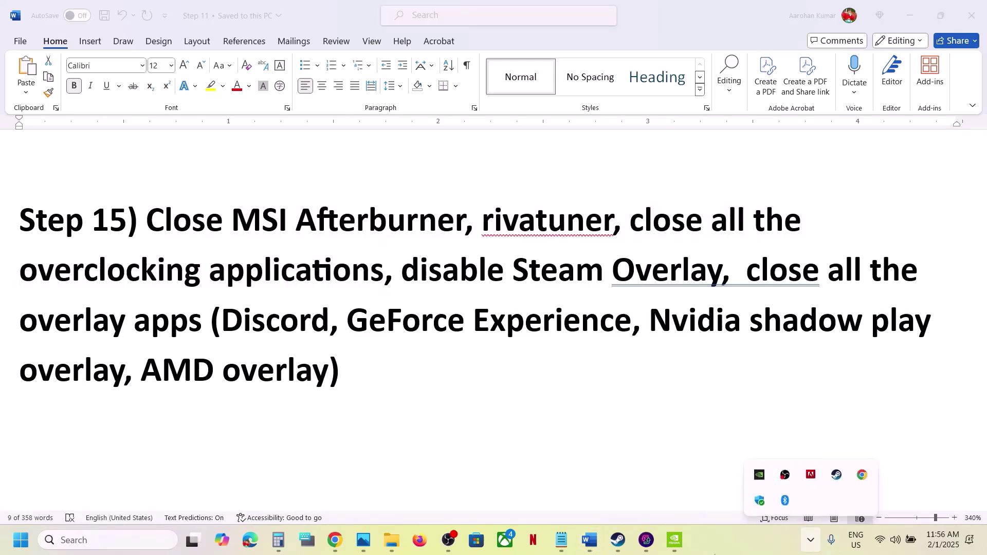
pyautogui.click(715, 554)
# Step: Highlight the Step 15 phrases about closing all overclocking applications and disabling Steam Overlay
pyautogui.rightClick(571, 222)
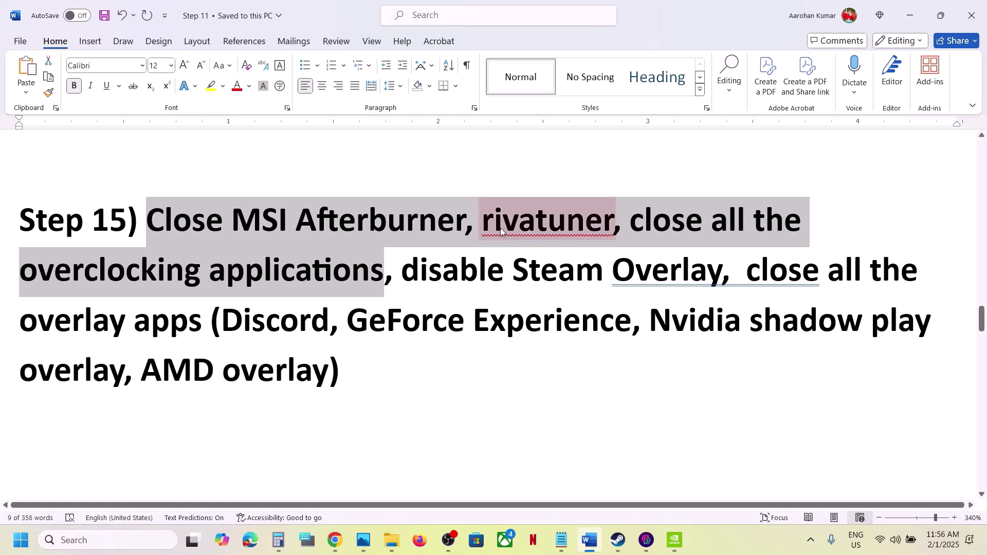
pyautogui.click(632, 221)
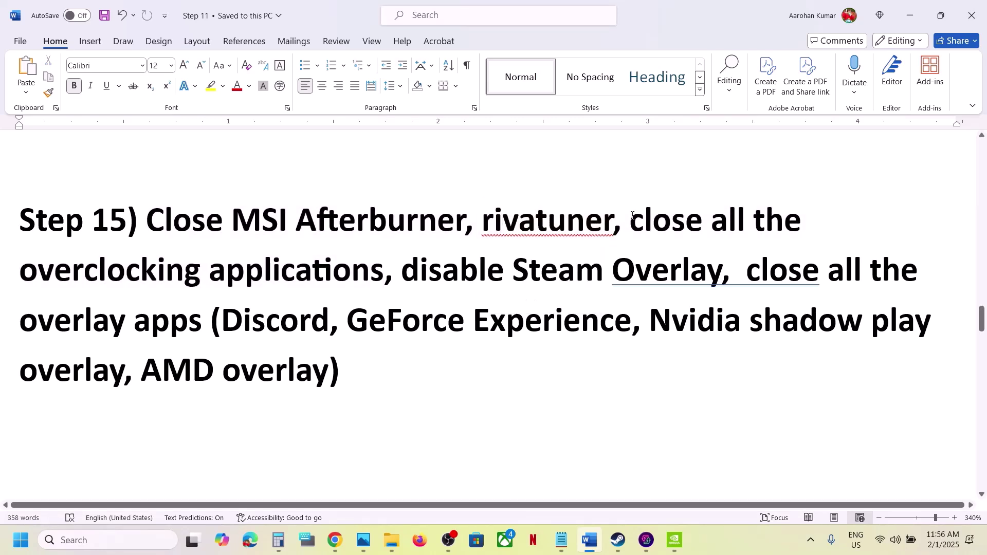
pyautogui.moveTo(632, 221); pyautogui.dragTo(280, 271)
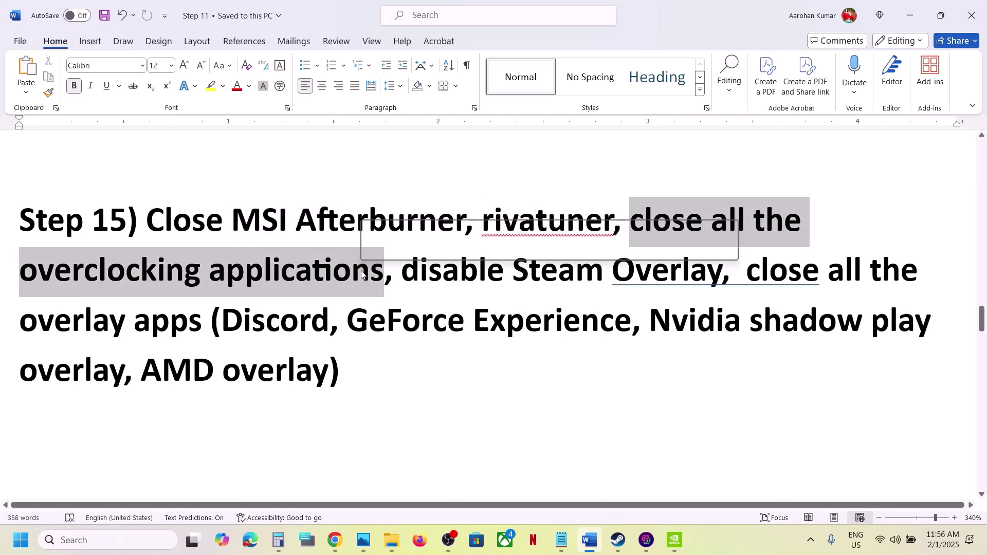
pyautogui.moveTo(403, 271); pyautogui.dragTo(657, 268)
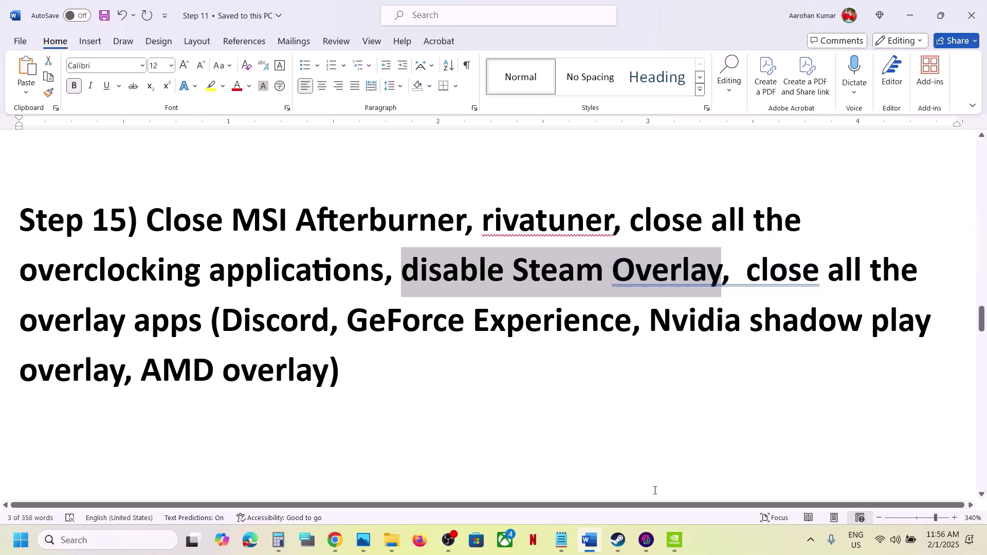
# Step: Switch to Steam, disable the in-game Steam Overlay in the properties of Marvel's Spider-Man 2, and close the properties
pyautogui.click(618, 540)
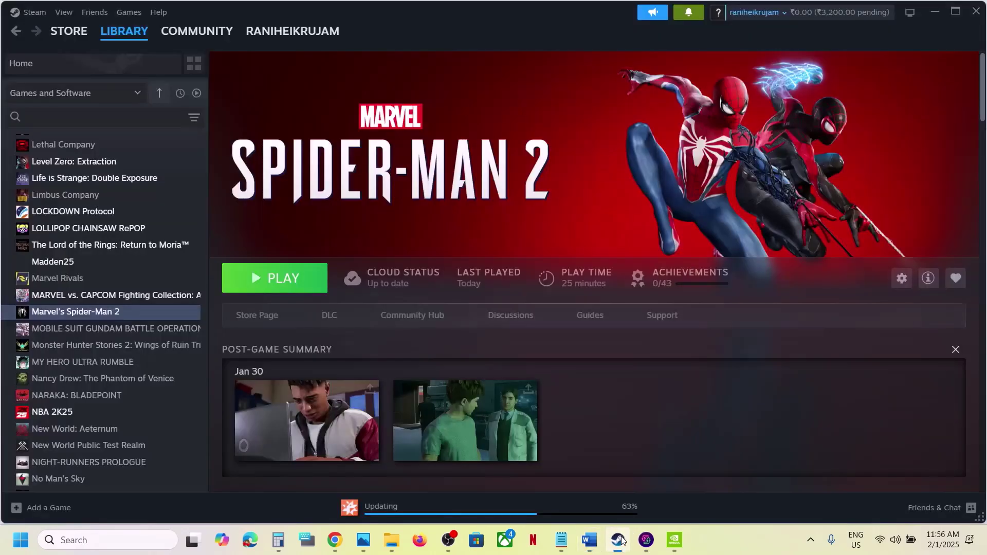
pyautogui.rightClick(135, 317)
pyautogui.click(189, 410)
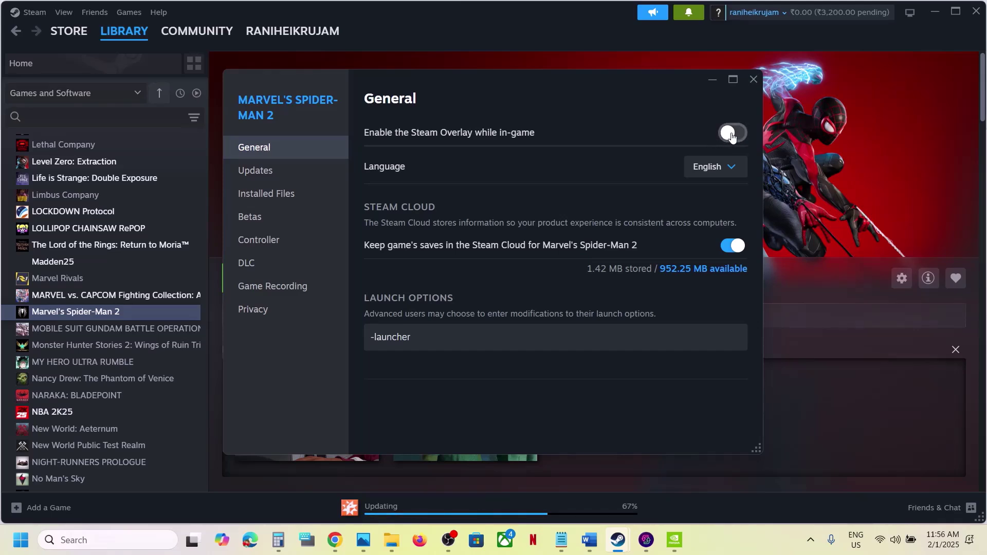
pyautogui.click(754, 81)
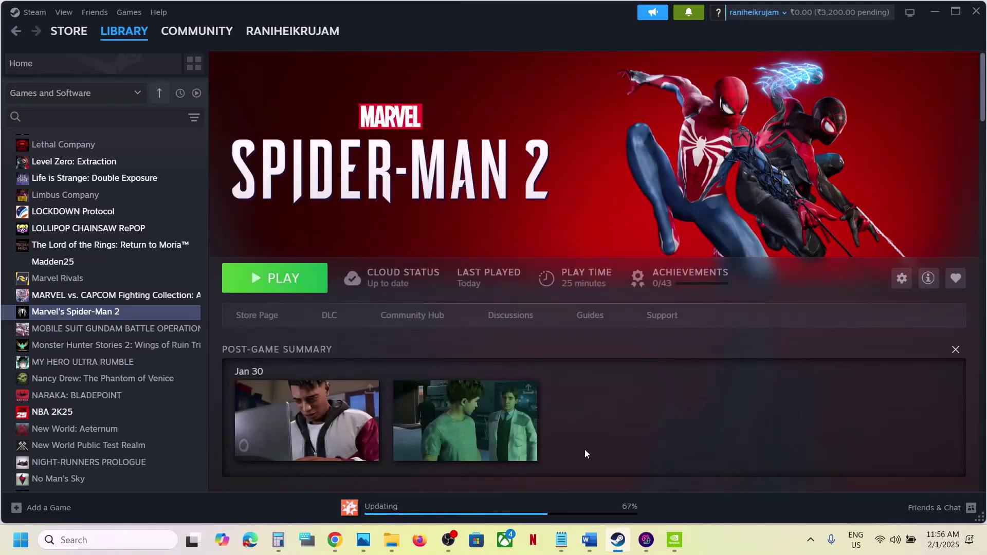
# Step: Return to the Word document and highlight the Step 15 text about closing overlay apps such as Discord and GeForce Experience
pyautogui.click(589, 539)
pyautogui.doubleClick(240, 321)
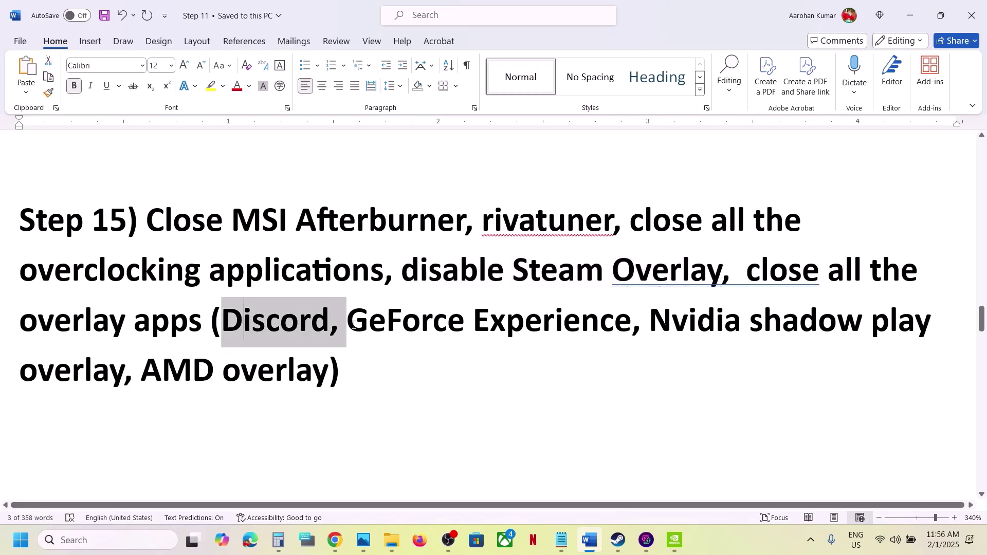
pyautogui.moveTo(375, 325); pyautogui.dragTo(615, 339)
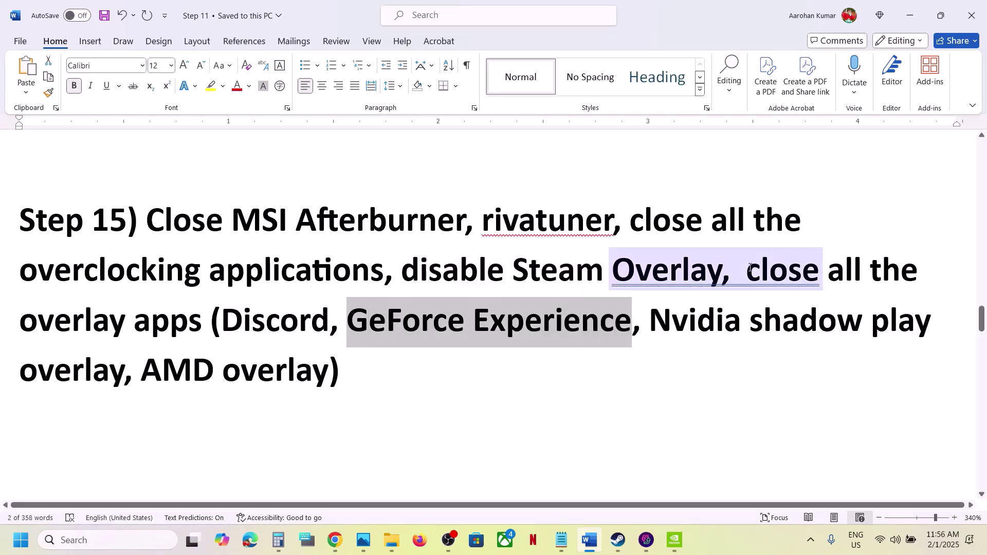
pyautogui.moveTo(748, 271); pyautogui.dragTo(386, 357)
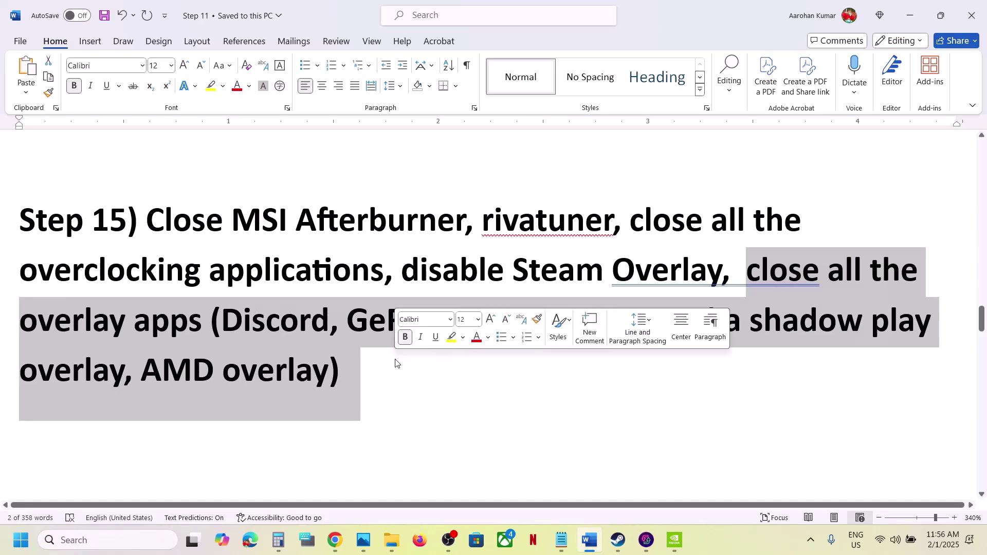
pyautogui.click(396, 359)
# Step: Highlight the Step 16 text about allowing the game exe file in the antivirus program, Windows Security and Firewall
pyautogui.scroll(-3, 396, 359)
pyautogui.scroll(-2, 396, 360)
pyautogui.scroll(2, 396, 359)
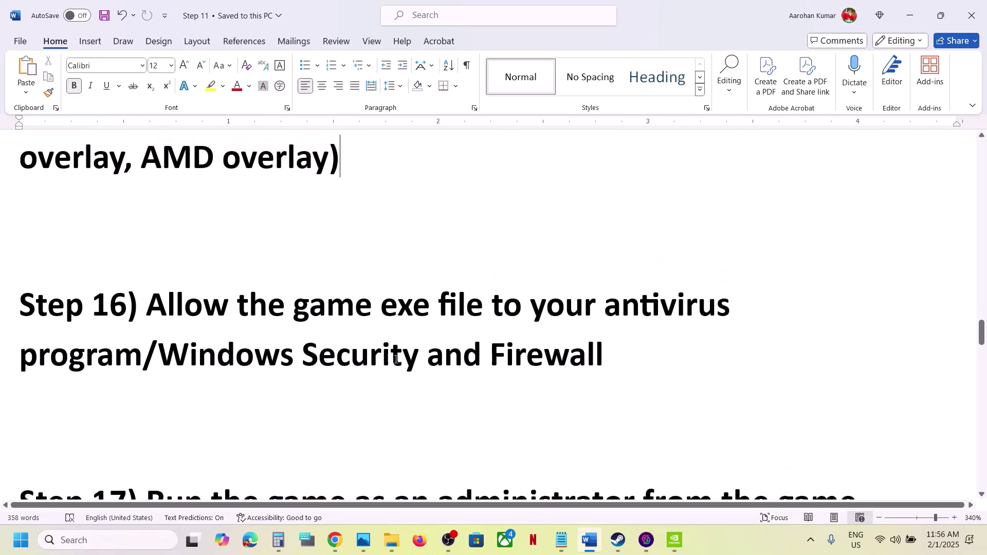
pyautogui.moveTo(148, 310); pyautogui.dragTo(140, 358)
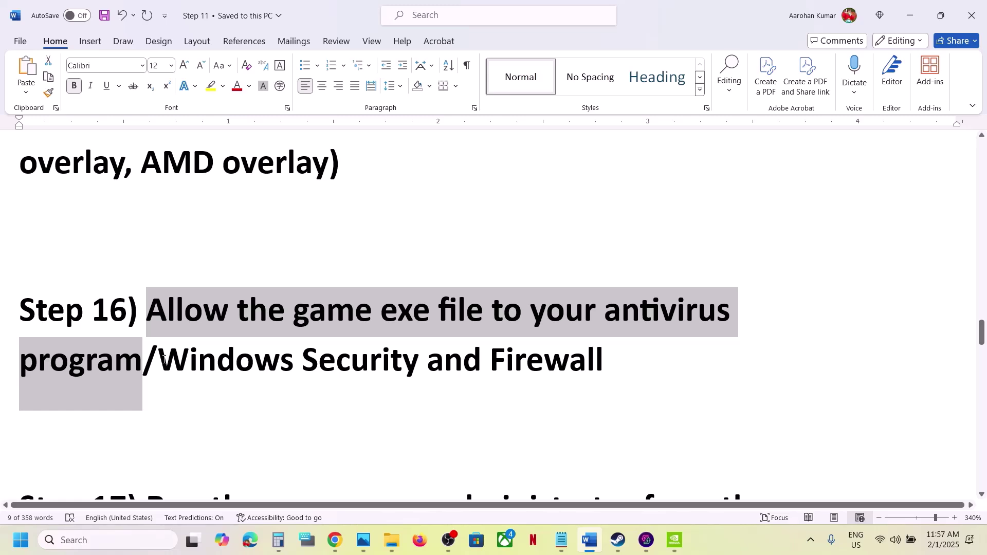
pyautogui.moveTo(163, 358); pyautogui.dragTo(656, 368)
# Step: Open Windows Settings and go to the list of apps allowed through Controlled folder access under Ransomware protection
pyautogui.press('super+i')
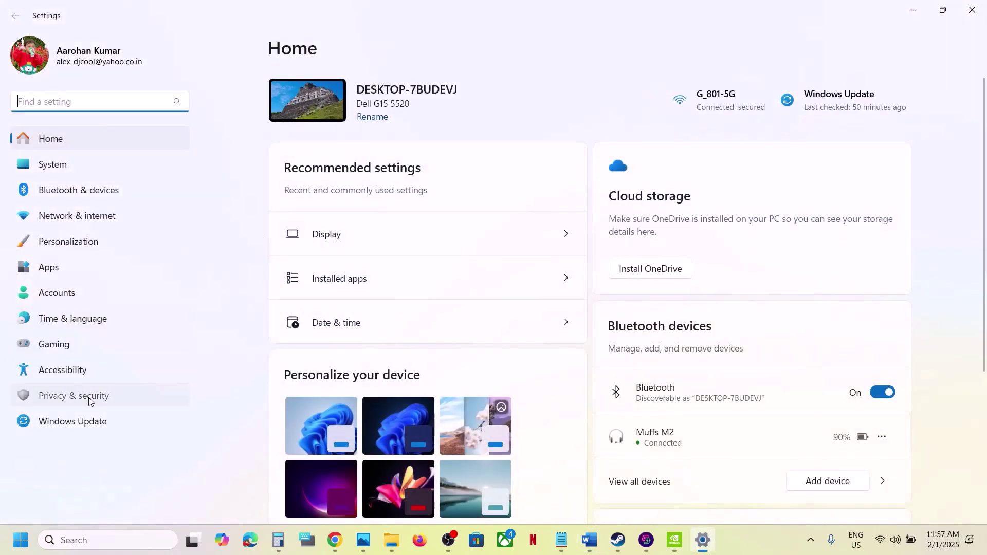
pyautogui.click(91, 401)
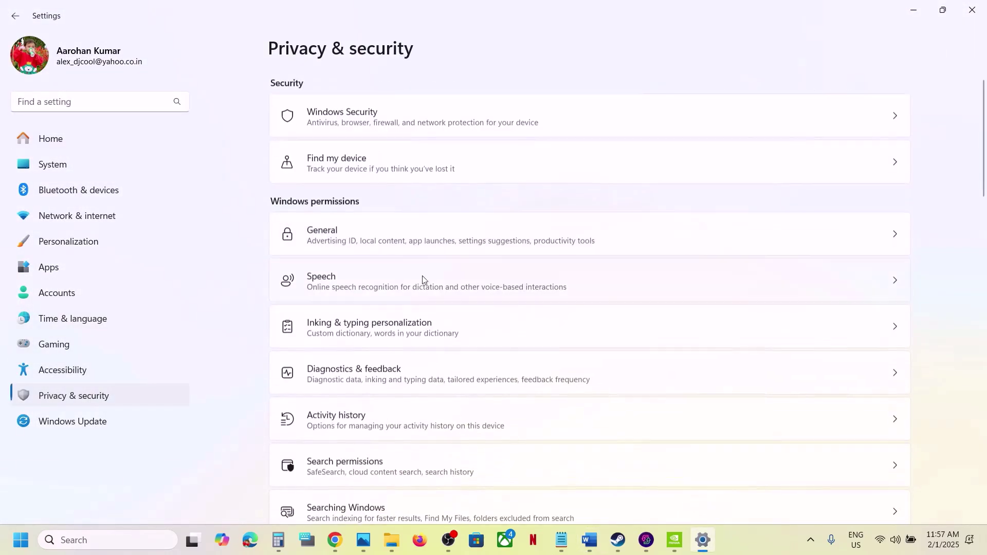
pyautogui.click(388, 110)
pyautogui.click(338, 187)
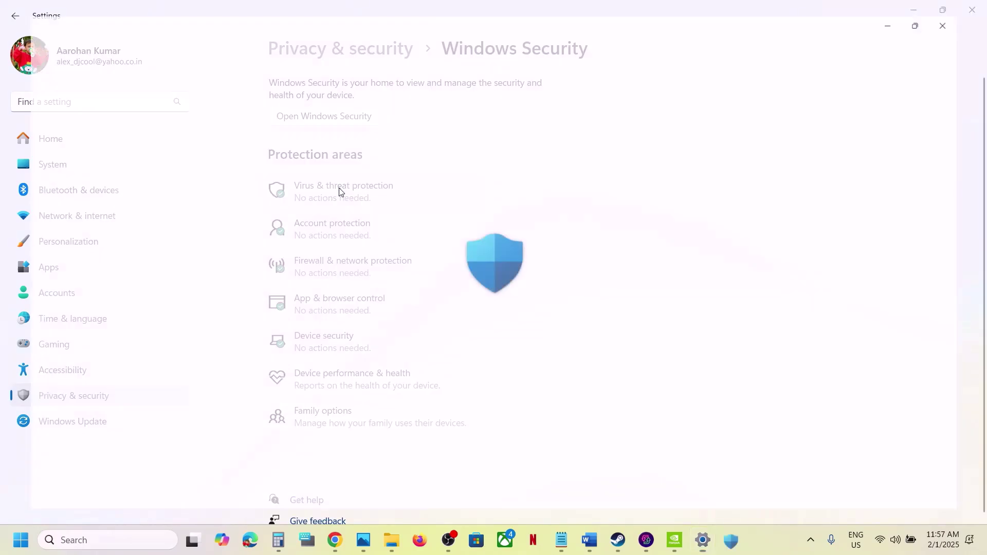
pyautogui.scroll(-5, 372, 303)
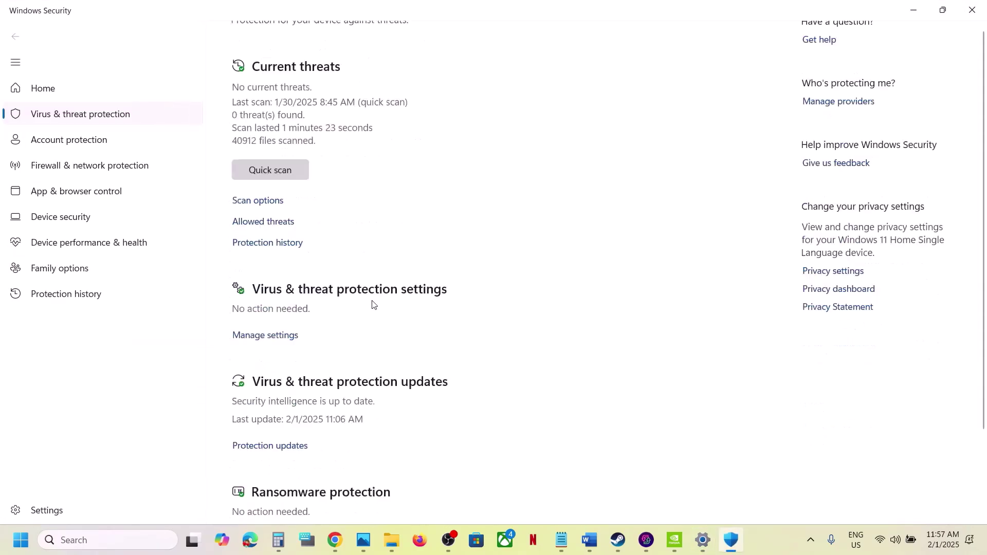
pyautogui.click(332, 478)
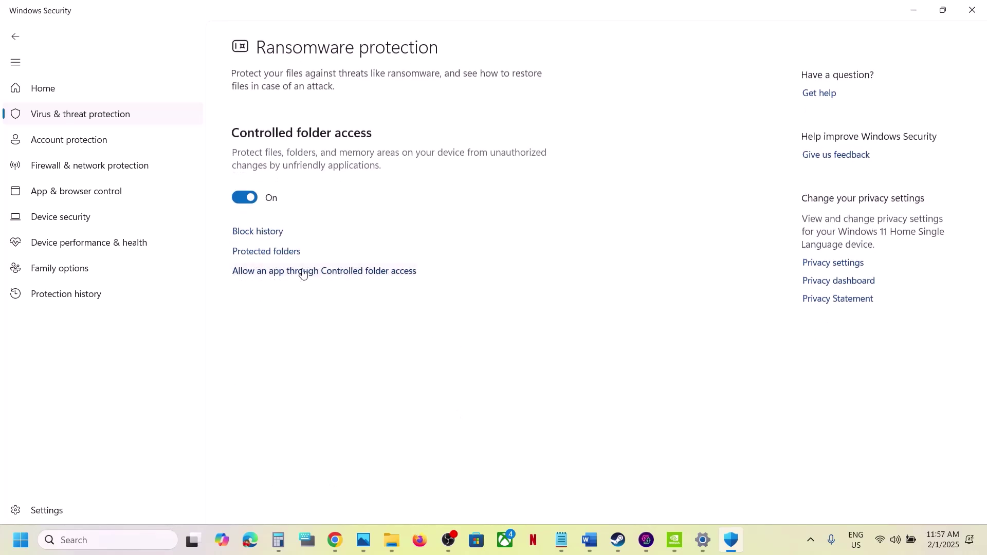
pyautogui.click(324, 271)
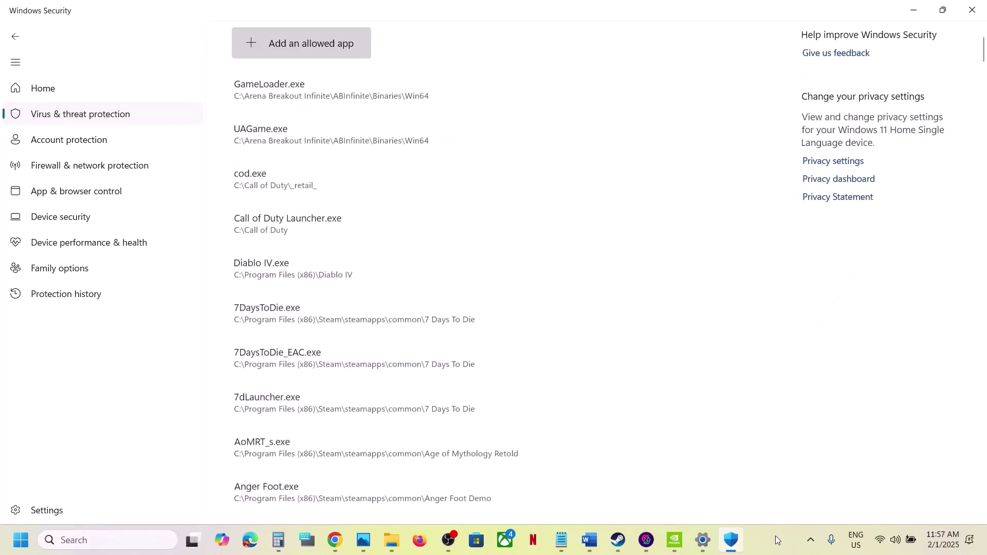
# Step: Add the Spider-Man2 application from the Marvel's Spider-Man 2 folder to the apps allowed through Controlled folder access
pyautogui.click(282, 45)
pyautogui.click(322, 95)
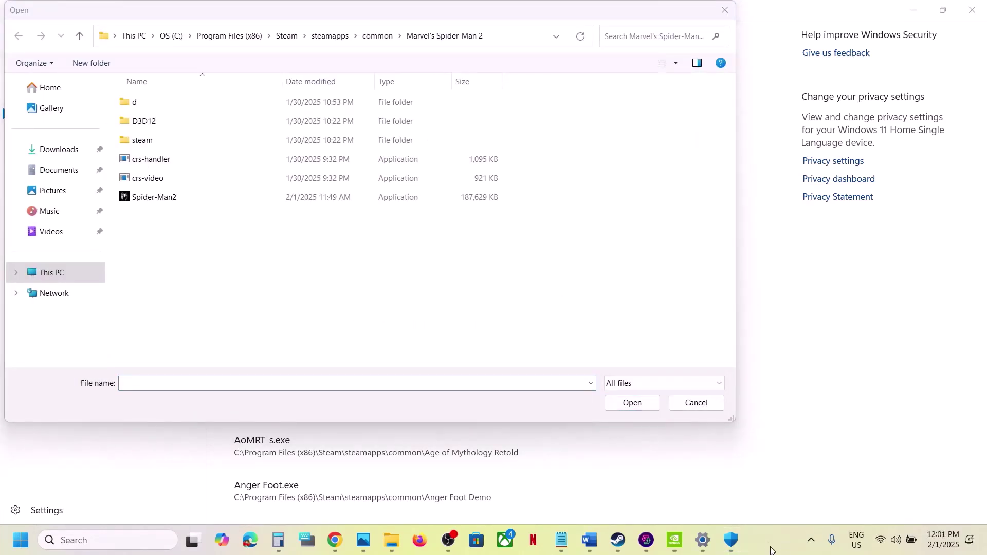
pyautogui.click(203, 198)
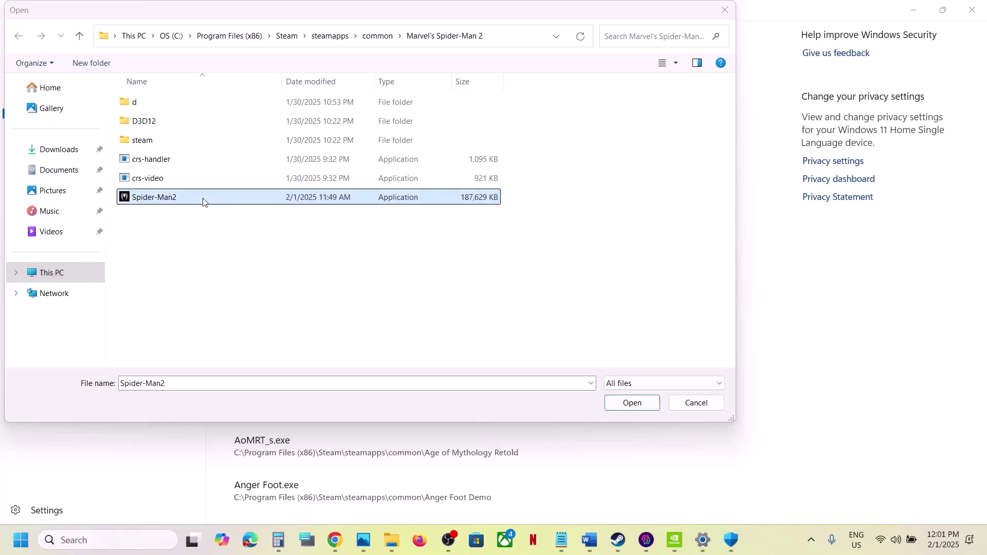
pyautogui.click(646, 405)
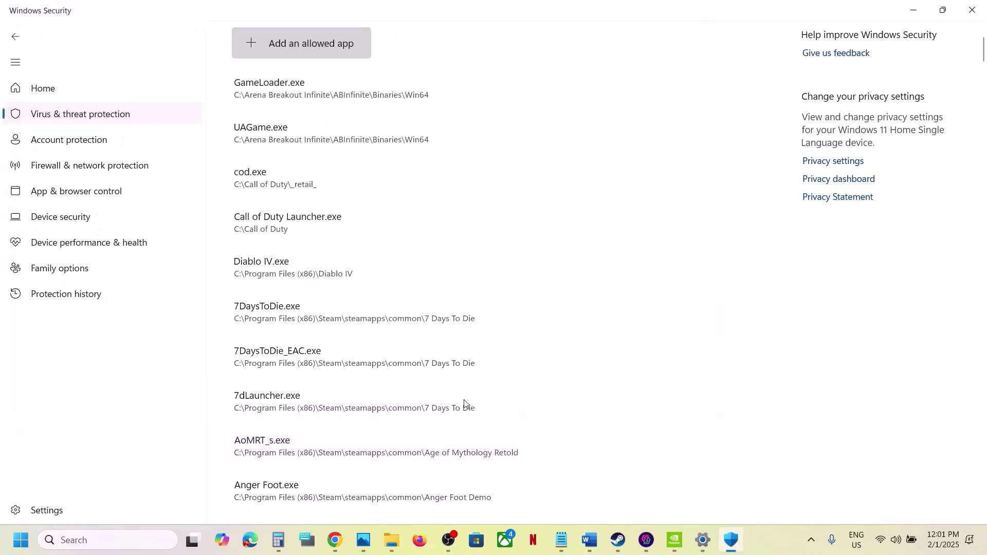
# Step: Open Control Panel, go to the Windows Defender Firewall allowed apps, and unlock the list for changes
pyautogui.click(120, 543)
pyautogui.write('control')
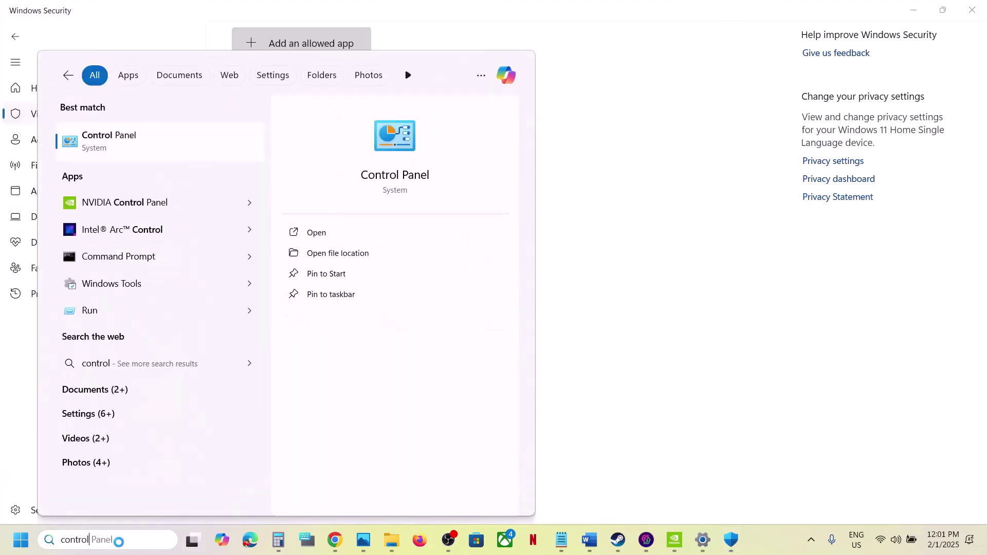
pyautogui.press('Return')
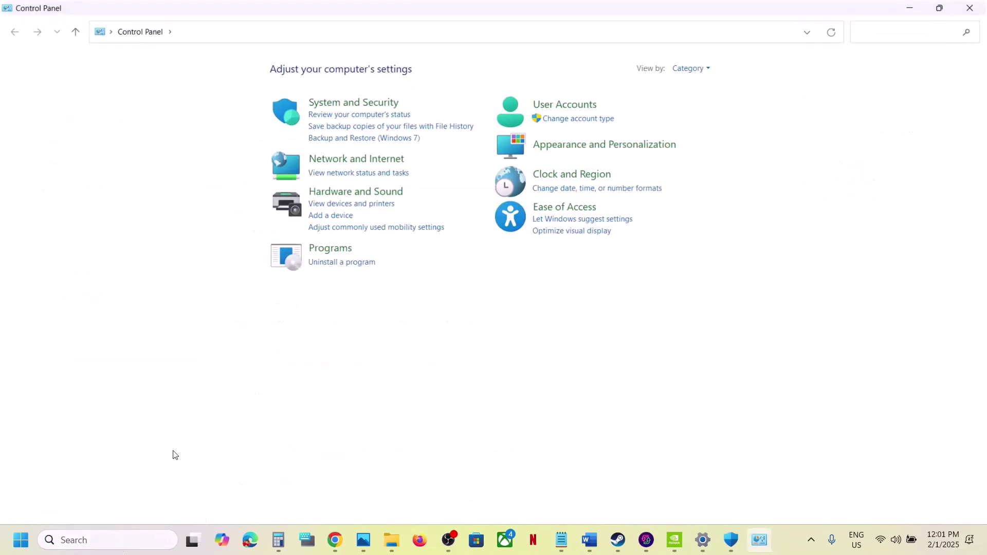
pyautogui.click(346, 109)
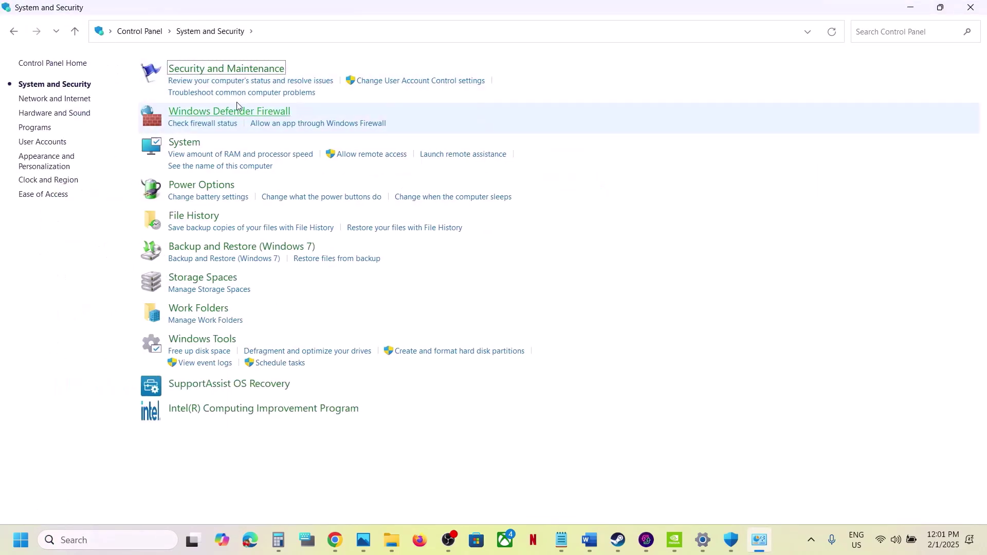
pyautogui.click(219, 117)
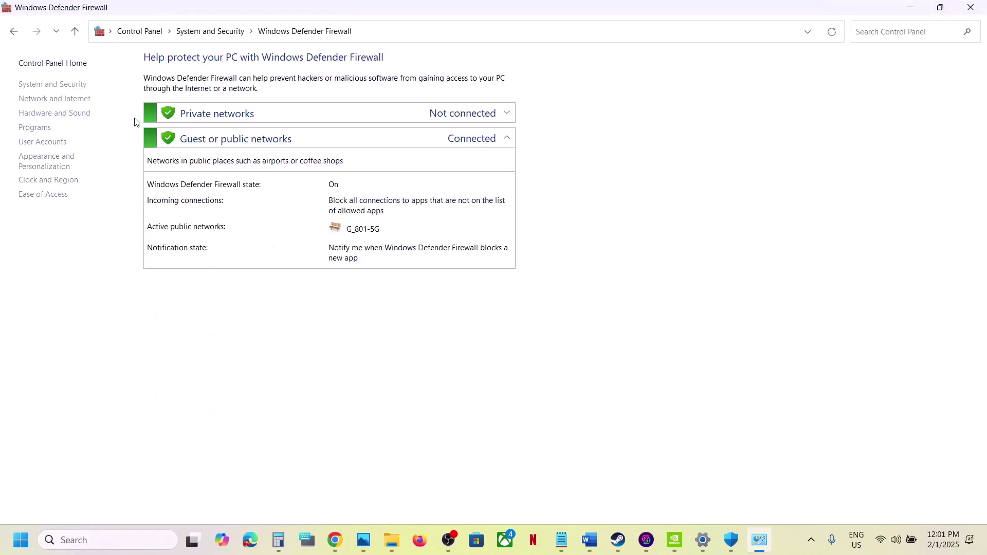
pyautogui.click(80, 96)
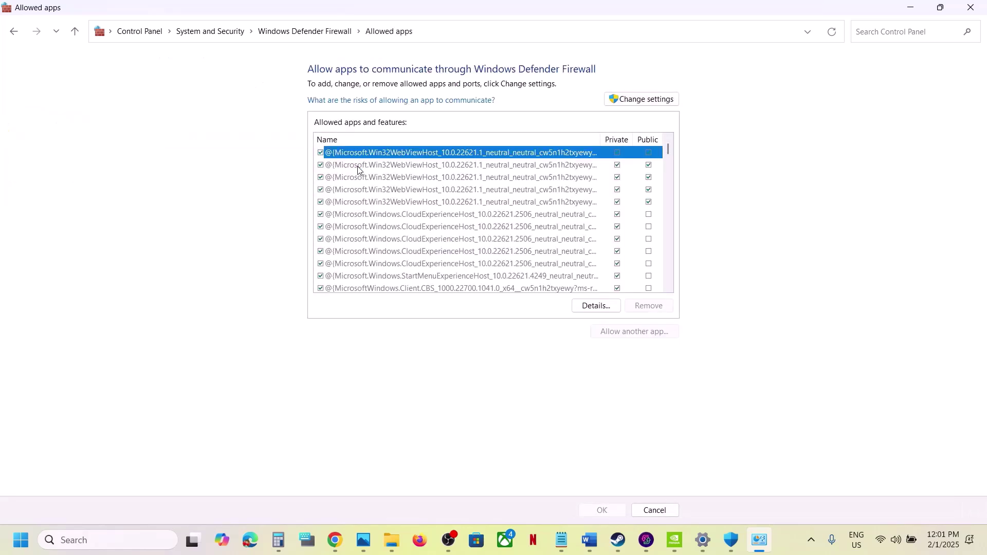
pyautogui.click(640, 102)
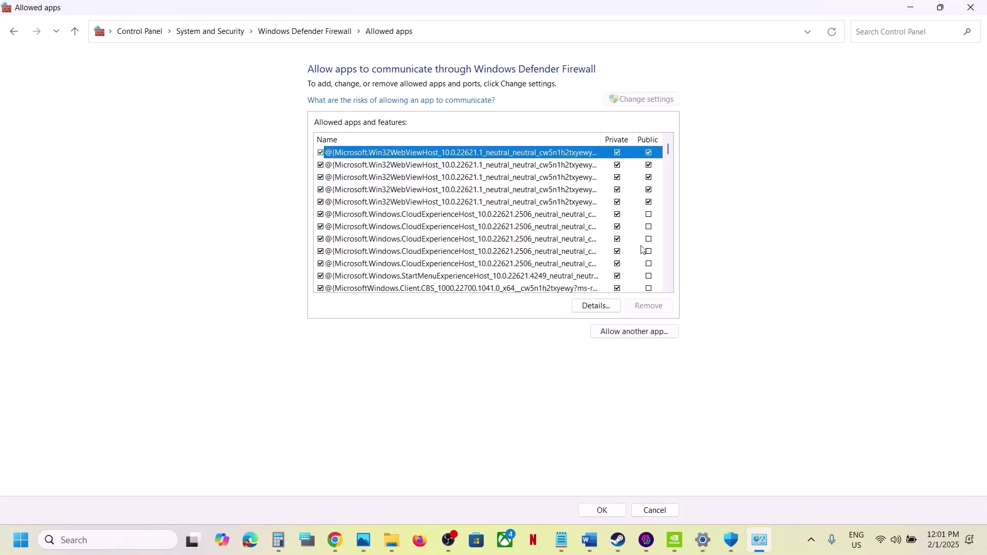
# Step: Try to add the Spider-Man2 application from the game folder to the firewall's allowed apps, and close the dialogs
pyautogui.click(622, 331)
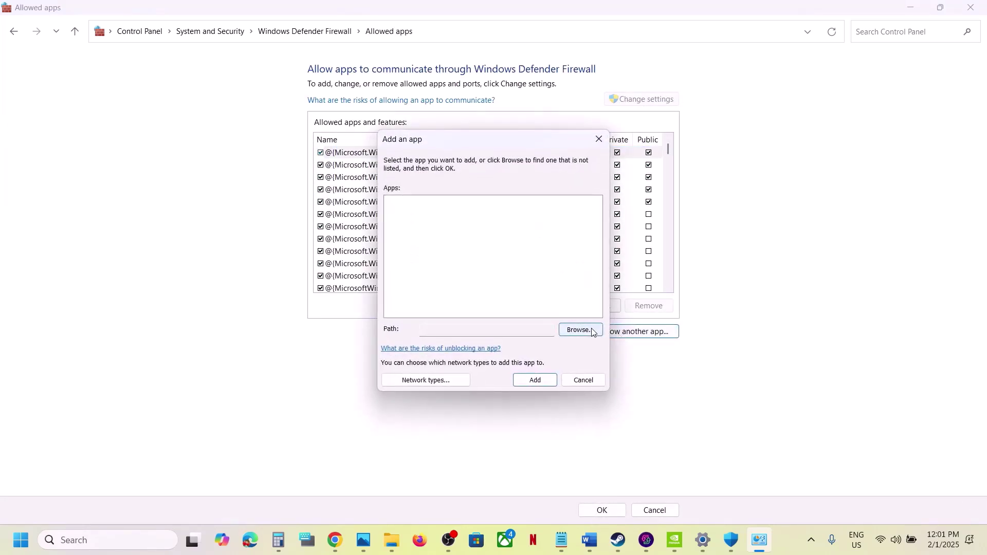
pyautogui.click(592, 330)
pyautogui.click(554, 318)
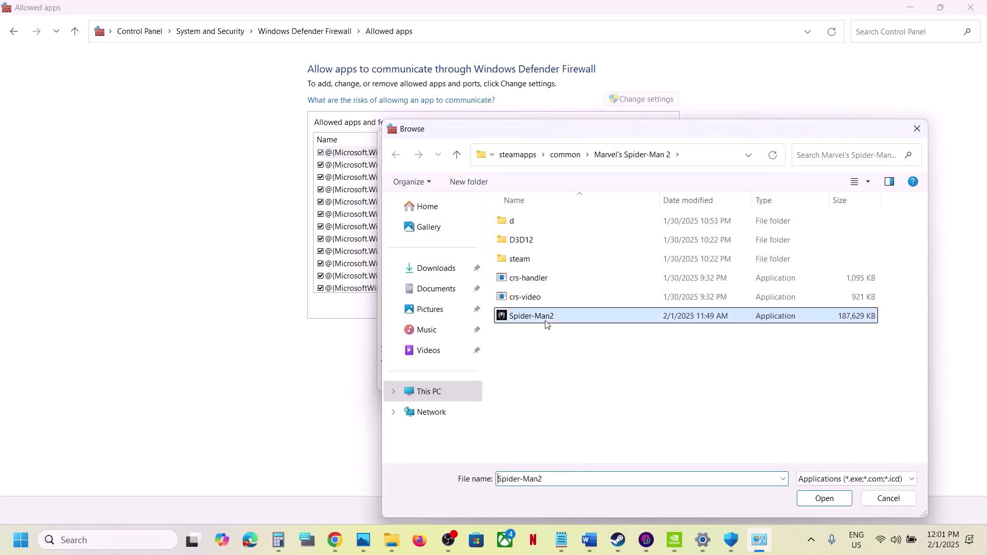
pyautogui.click(825, 498)
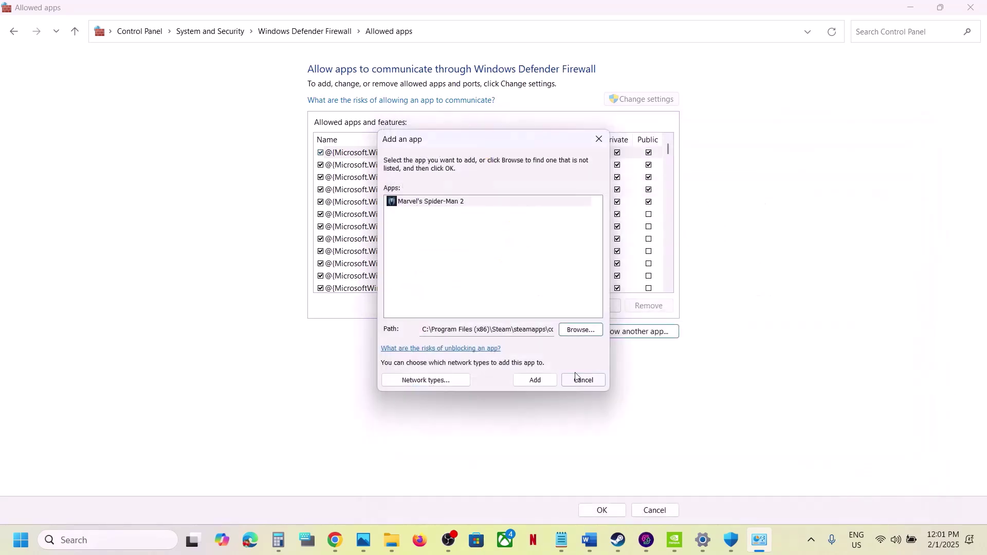
pyautogui.click(549, 382)
pyautogui.click(583, 314)
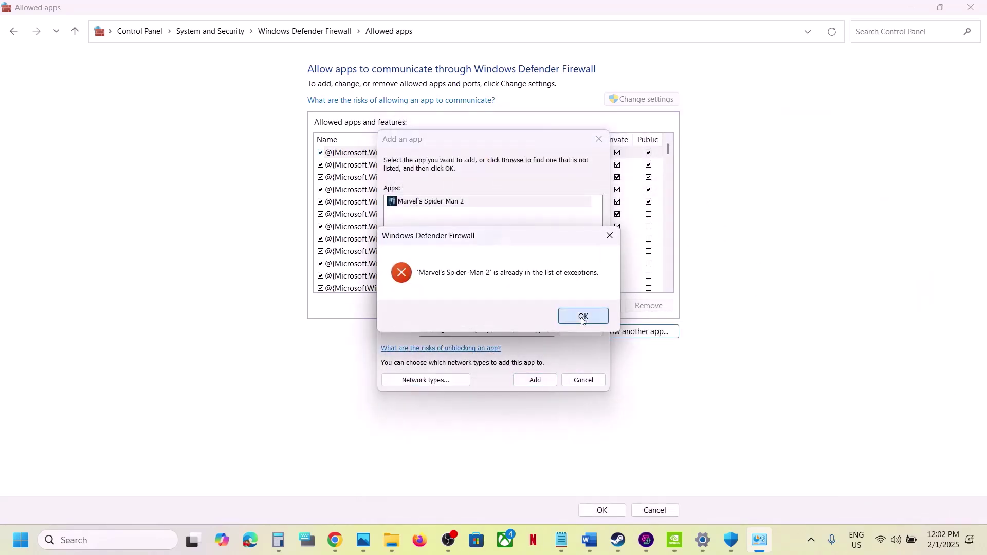
pyautogui.click(598, 140)
# Step: Find Marvel's Spider-Man 2 in the firewall's allowed apps list, and close the Control Panel and Windows Security windows
pyautogui.click(393, 251)
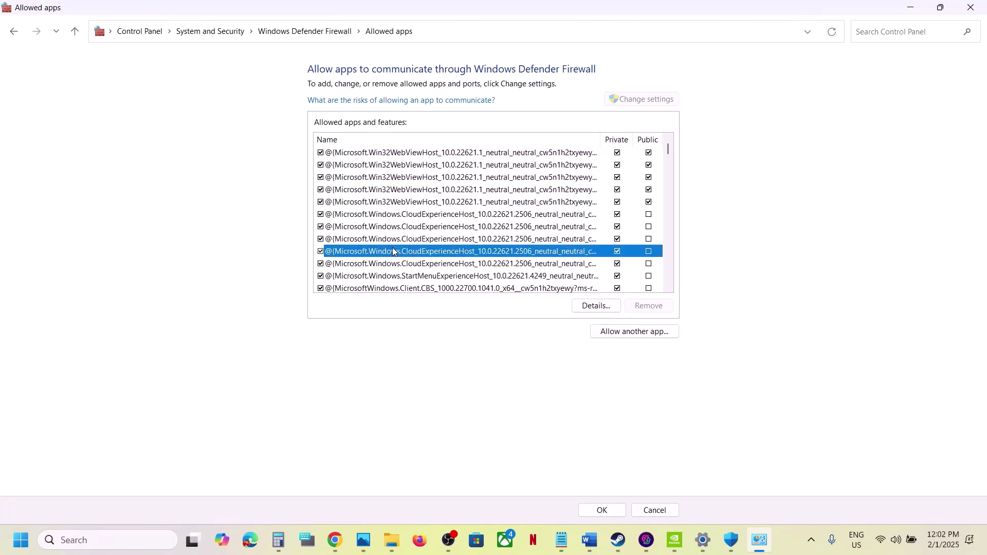
pyautogui.press('m')
pyautogui.click(401, 202)
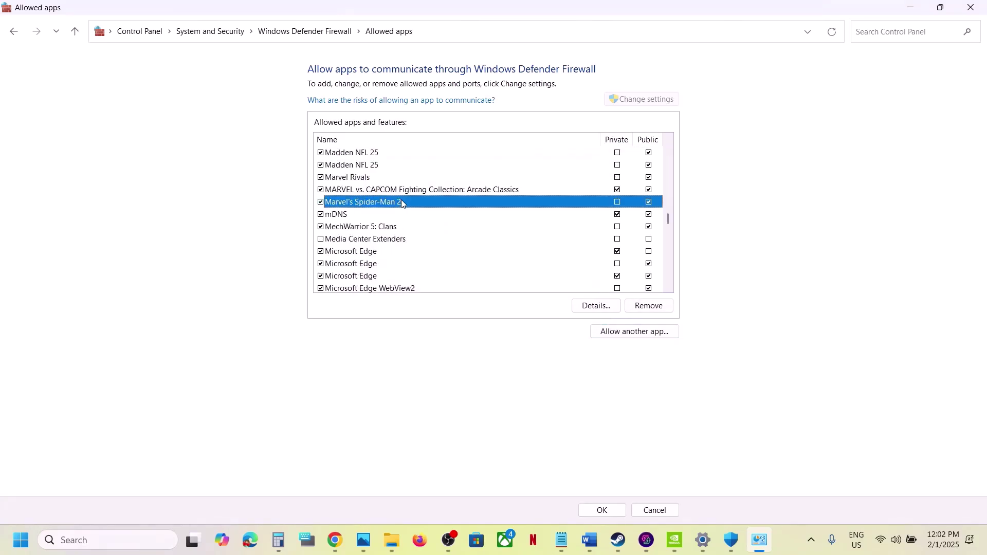
pyautogui.click(971, 7)
pyautogui.click(977, 10)
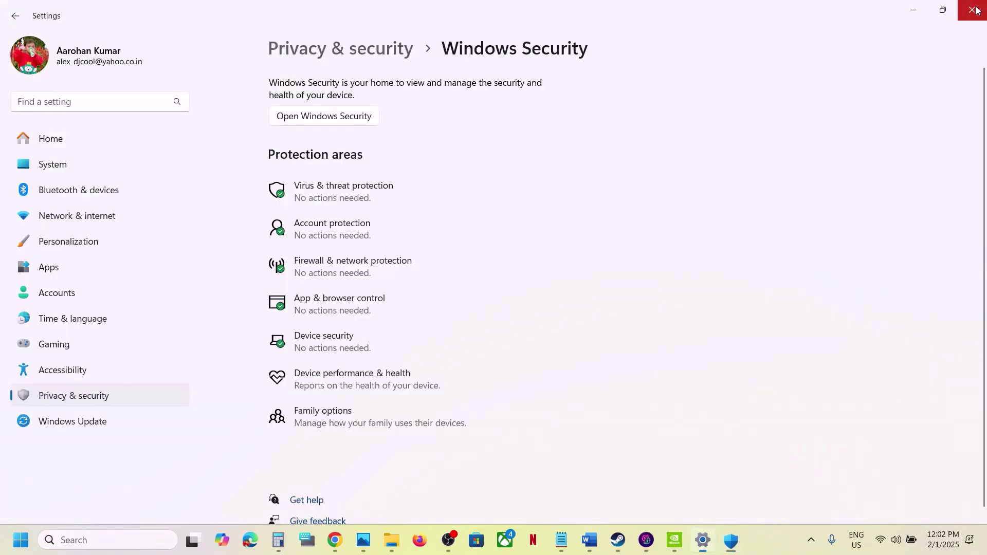
# Step: Return to the Word document and highlight the Step 17 text about running the game as an administrator
pyautogui.hotkey('alt', 'Tab')
pyautogui.scroll(-3, 442, 333)
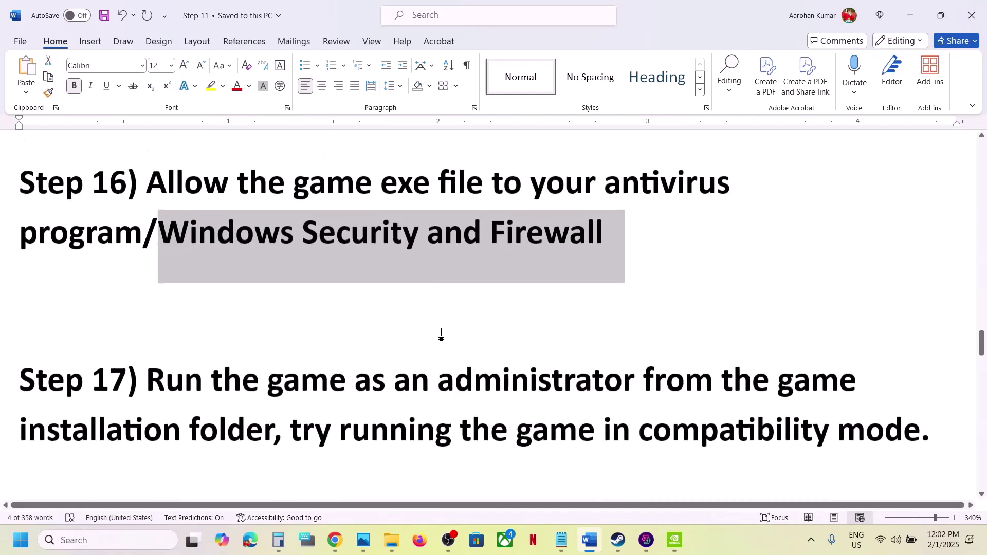
pyautogui.moveTo(154, 324); pyautogui.dragTo(272, 375)
# Step: Switch to Steam, browse the local files of Marvel's Spider-Man 2, and locate the Spider-Man2 application in the folder
pyautogui.click(620, 541)
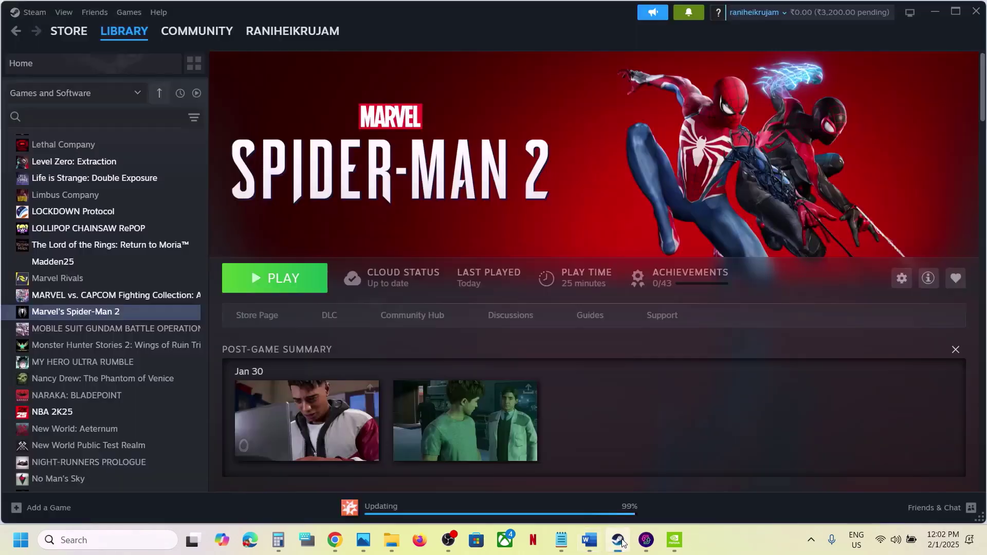
pyautogui.rightClick(104, 311)
pyautogui.moveTo(166, 375)
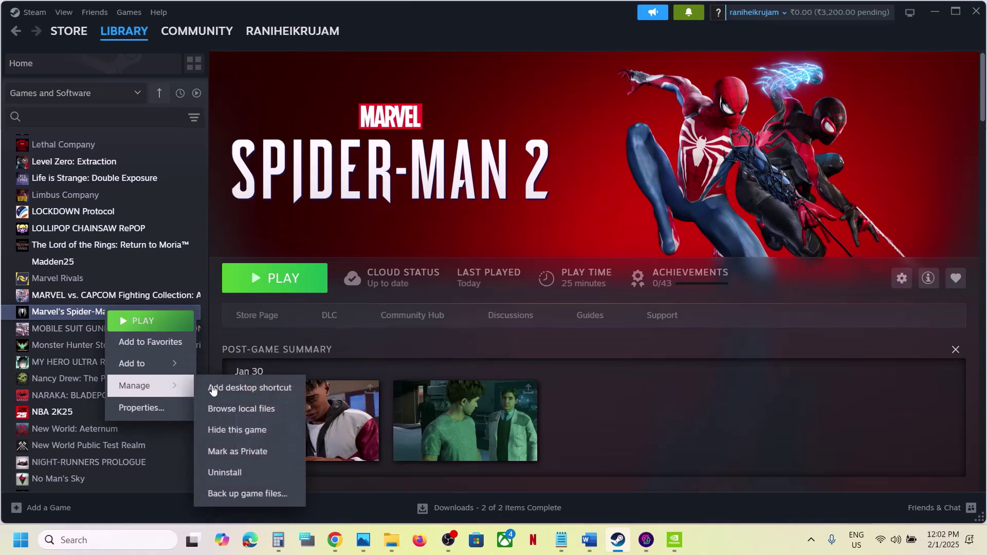
pyautogui.click(244, 409)
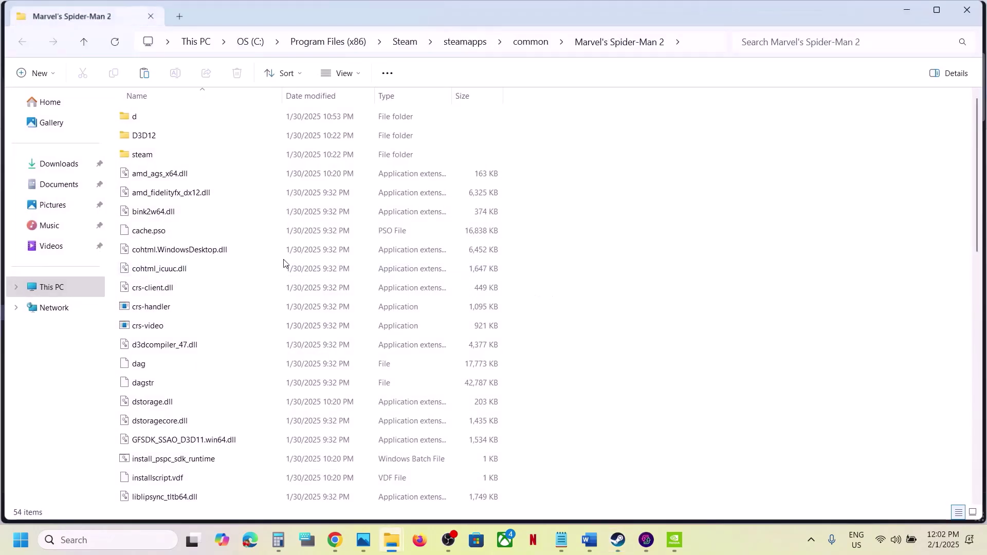
pyautogui.scroll(-10, 221, 363)
pyautogui.scroll(-1, 222, 362)
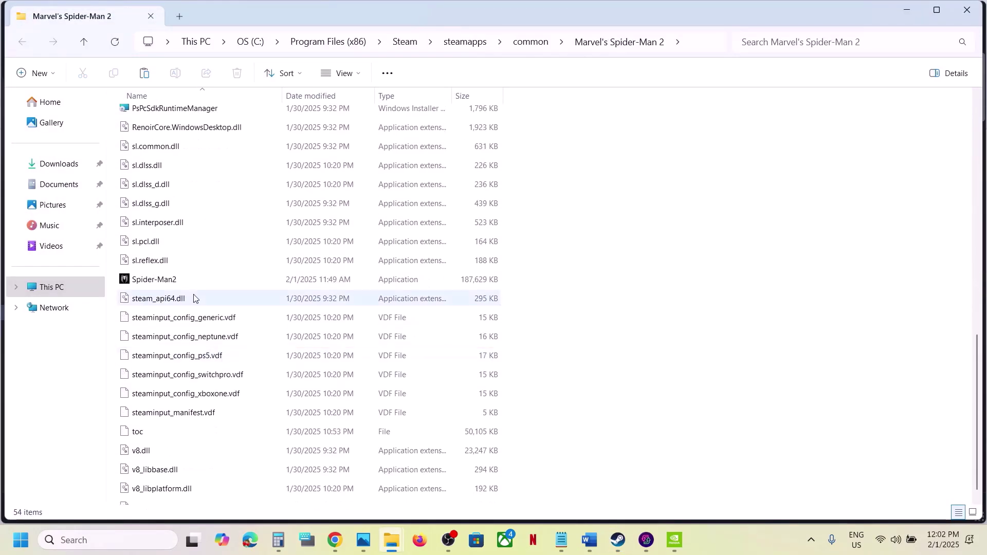
# Step: Set the Spider-Man2 application to run as an administrator in its compatibility properties and apply the change
pyautogui.rightClick(166, 280)
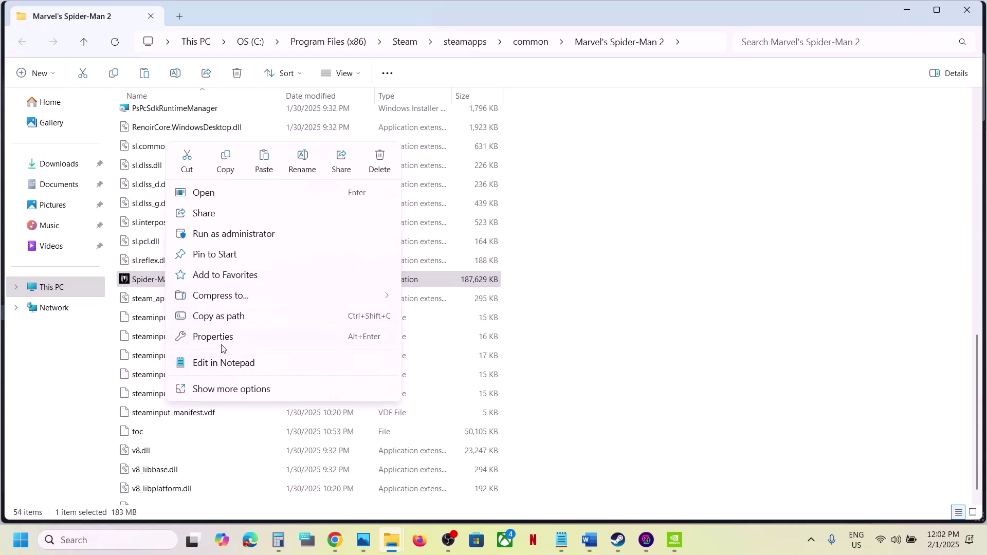
pyautogui.click(220, 338)
pyautogui.click(298, 204)
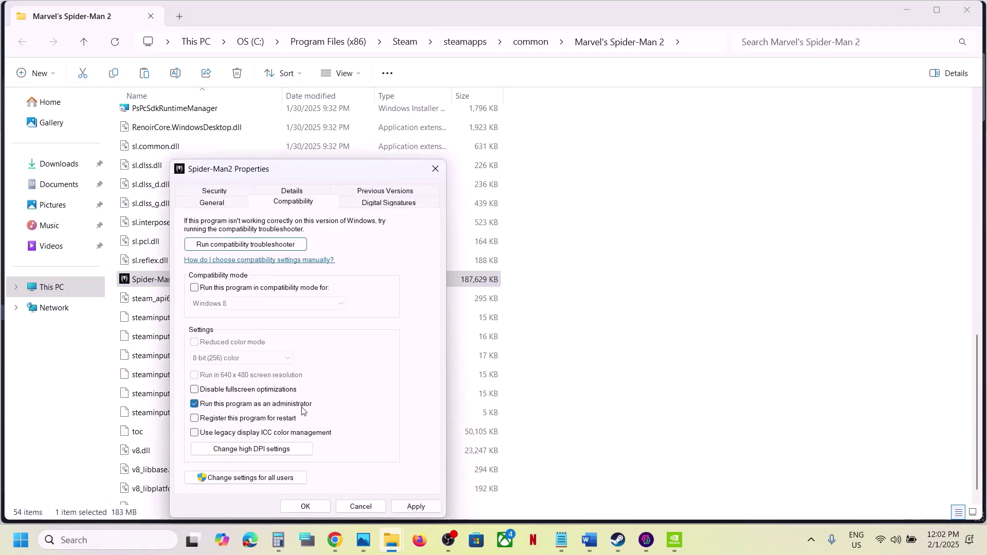
pyautogui.click(414, 506)
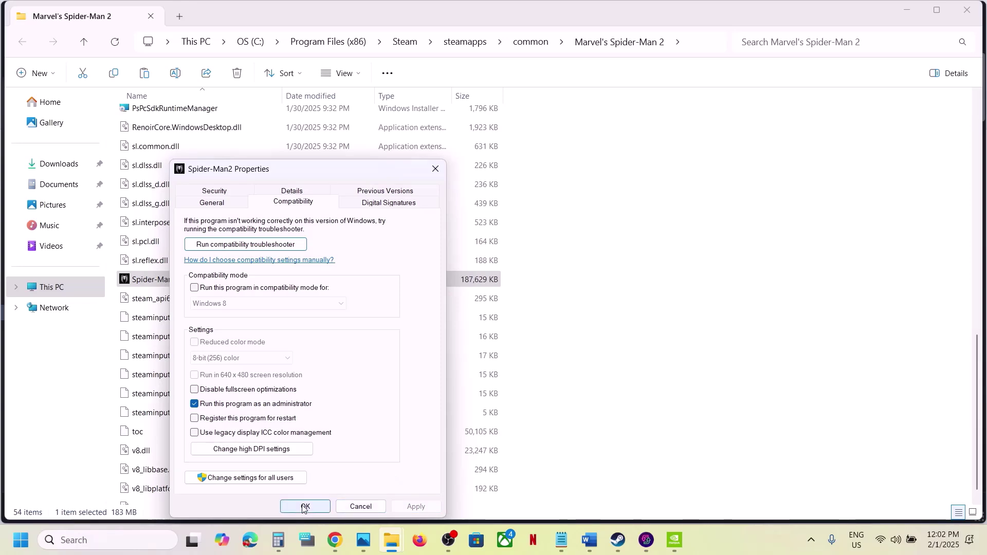
# Step: Close and reopen the Spider-Man2 application's properties, and apply compatibility mode for Windows 8
pyautogui.click(304, 507)
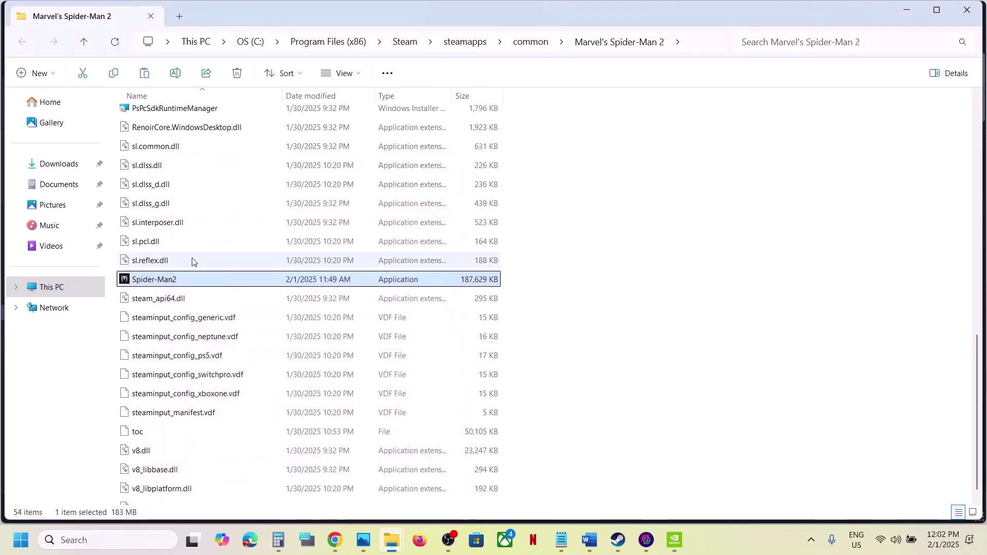
pyautogui.rightClick(194, 284)
pyautogui.click(252, 336)
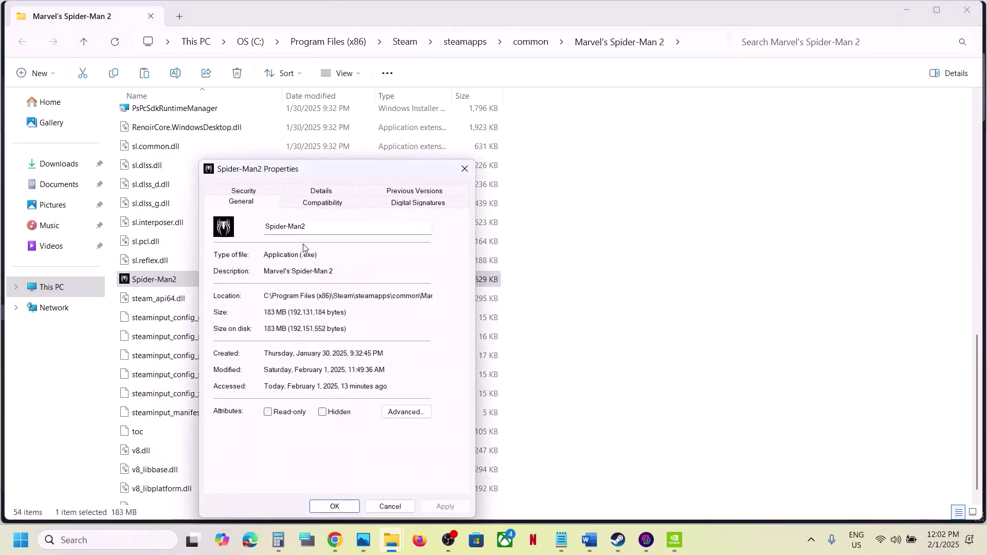
pyautogui.click(294, 206)
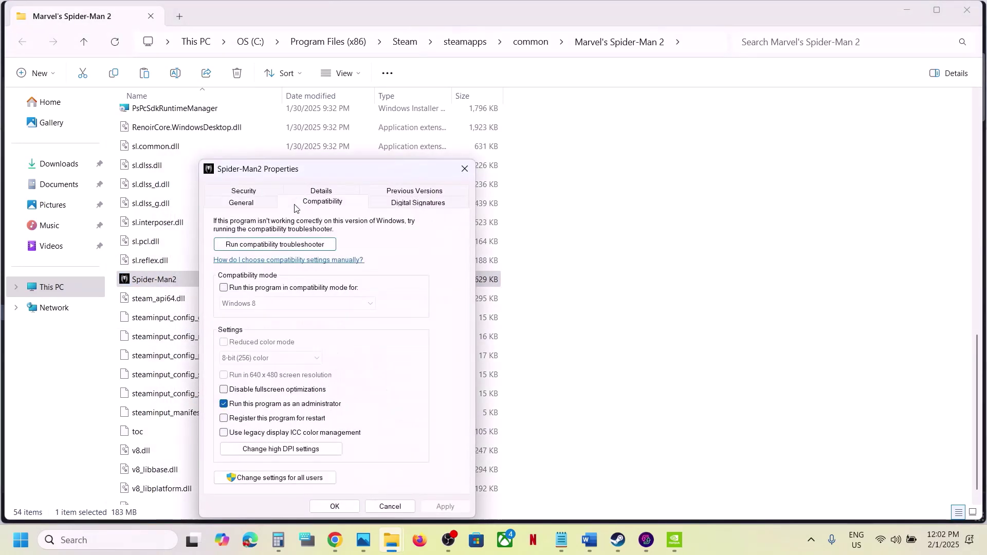
pyautogui.click(224, 288)
pyautogui.click(435, 507)
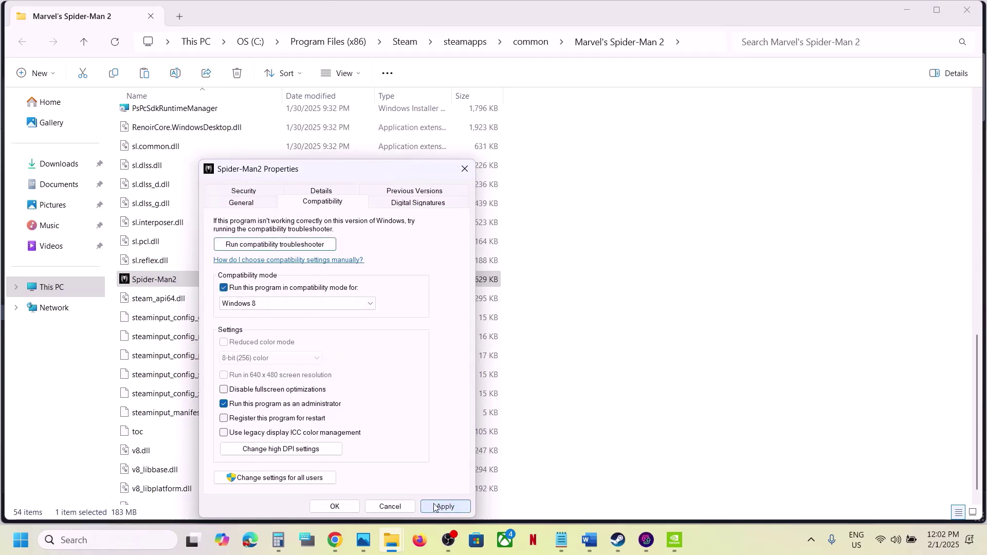
# Step: Change Spider-Man2's compatibility mode to Windows 7, disable fullscreen optimizations, and apply the changes
pyautogui.click(300, 309)
pyautogui.click(262, 340)
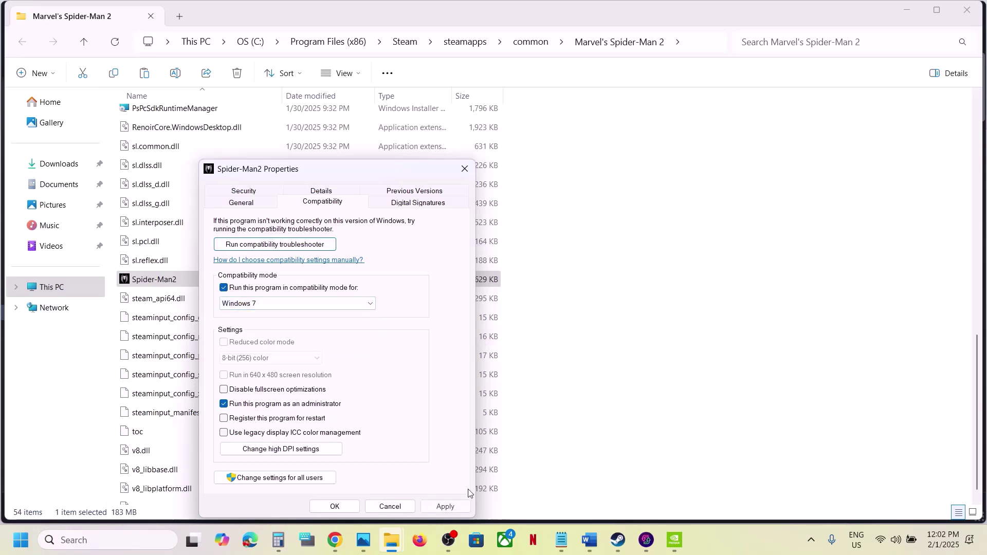
pyautogui.click(441, 509)
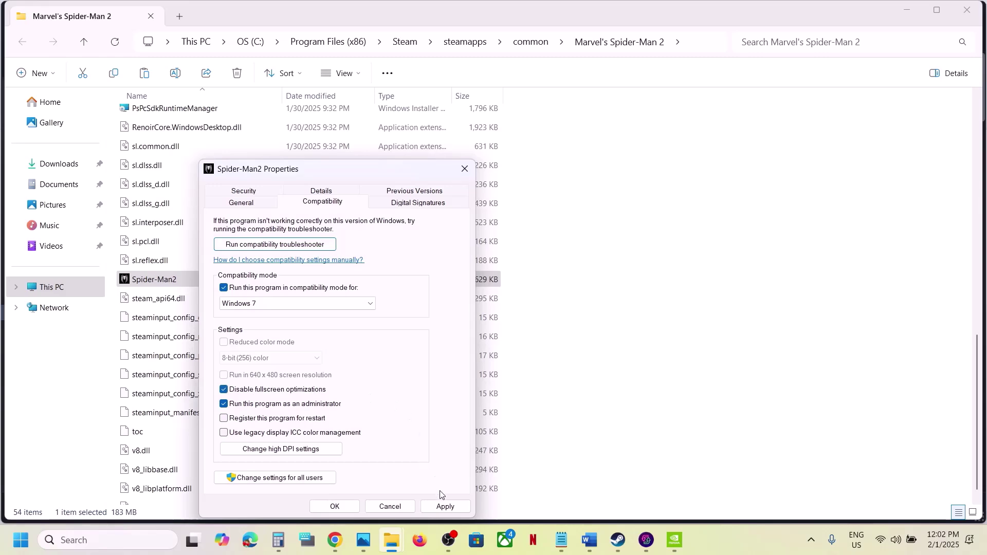
pyautogui.click(443, 507)
pyautogui.click(337, 507)
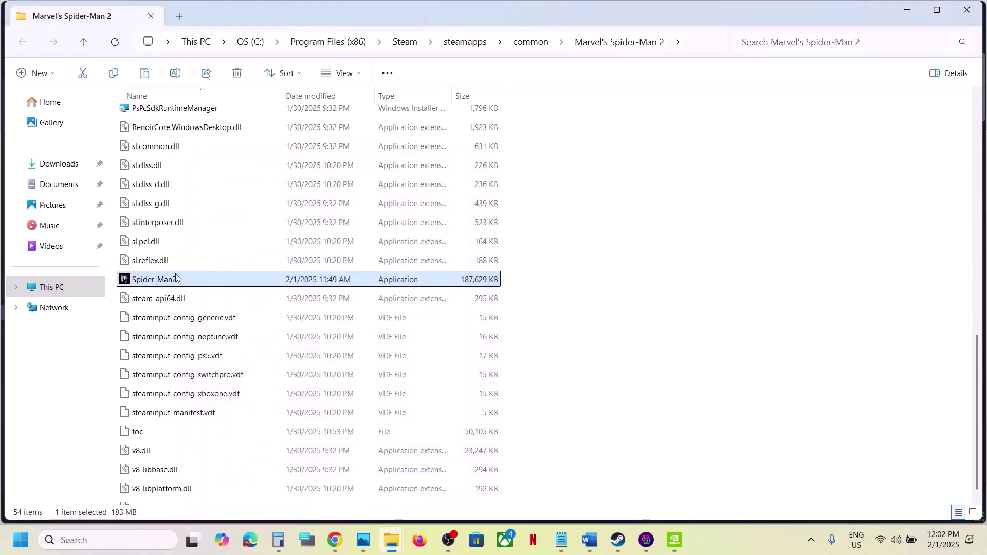
# Step: Clear Spider-Man2's compatibility mode, disabled fullscreen optimizations and run-as-administrator options, apply the changes, and close the game folder
pyautogui.rightClick(192, 282)
pyautogui.click(265, 336)
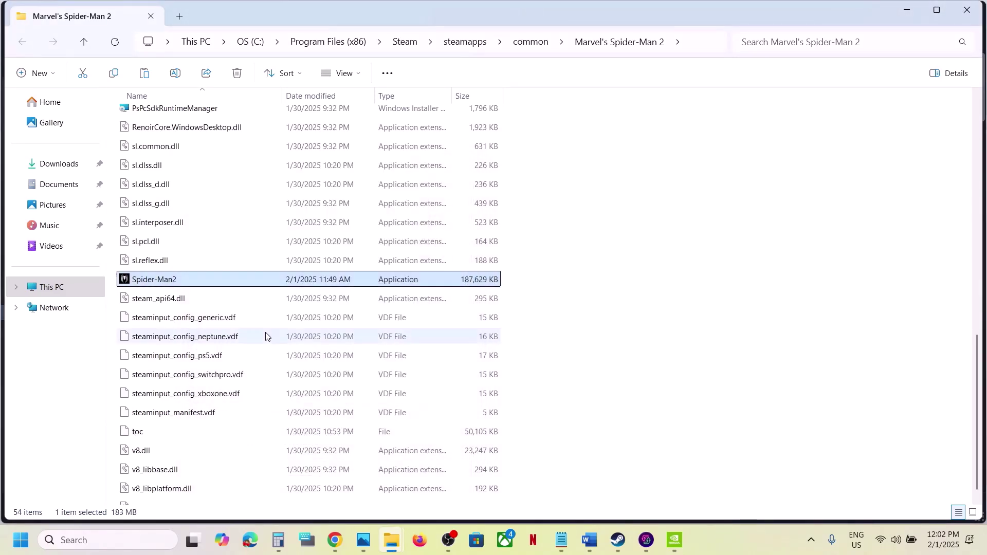
pyautogui.click(316, 204)
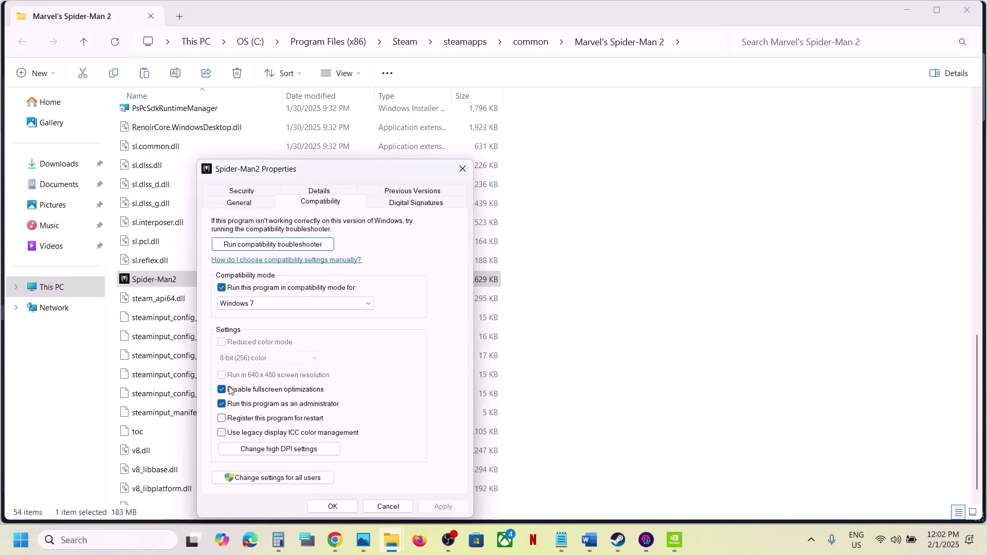
pyautogui.click(221, 288)
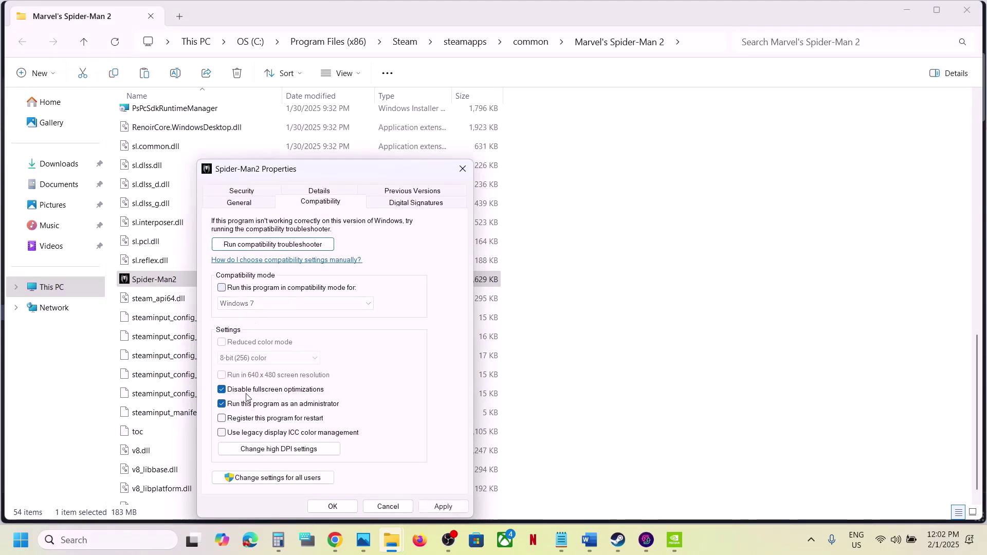
pyautogui.click(223, 391)
pyautogui.click(222, 404)
pyautogui.click(430, 508)
pyautogui.click(331, 506)
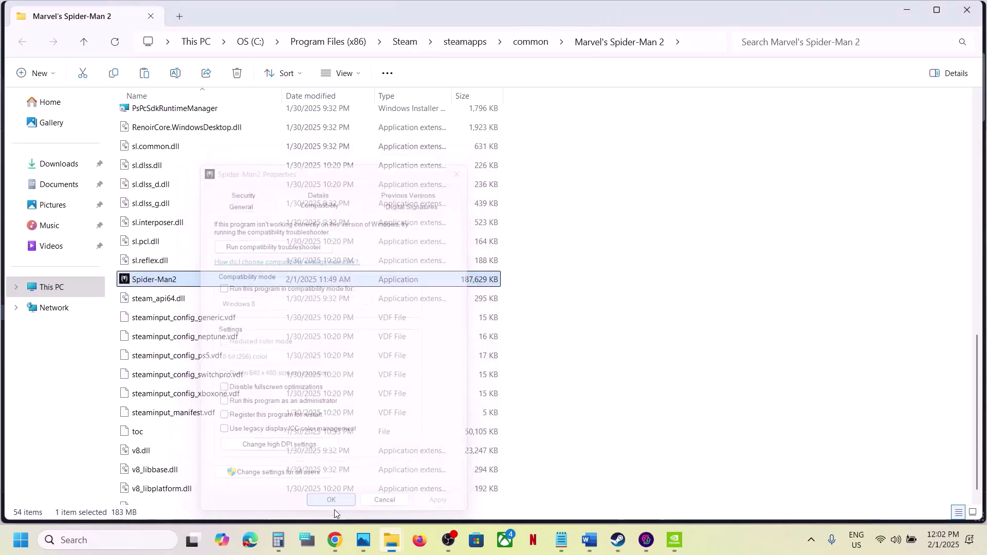
pyautogui.click(964, 16)
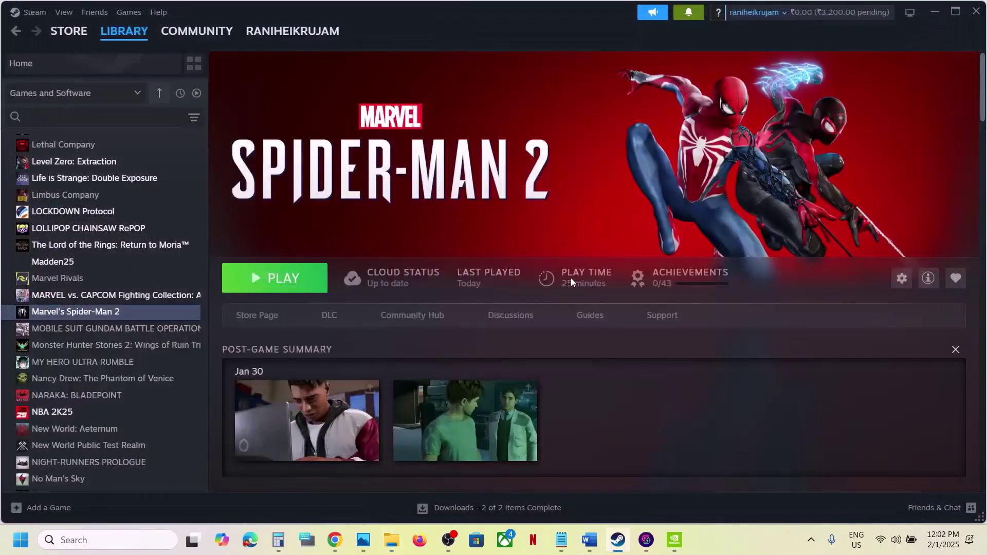
# Step: Return to the Word document and highlight the Step 18 text about verifying the game files
pyautogui.click(599, 545)
pyautogui.scroll(-3, 234, 339)
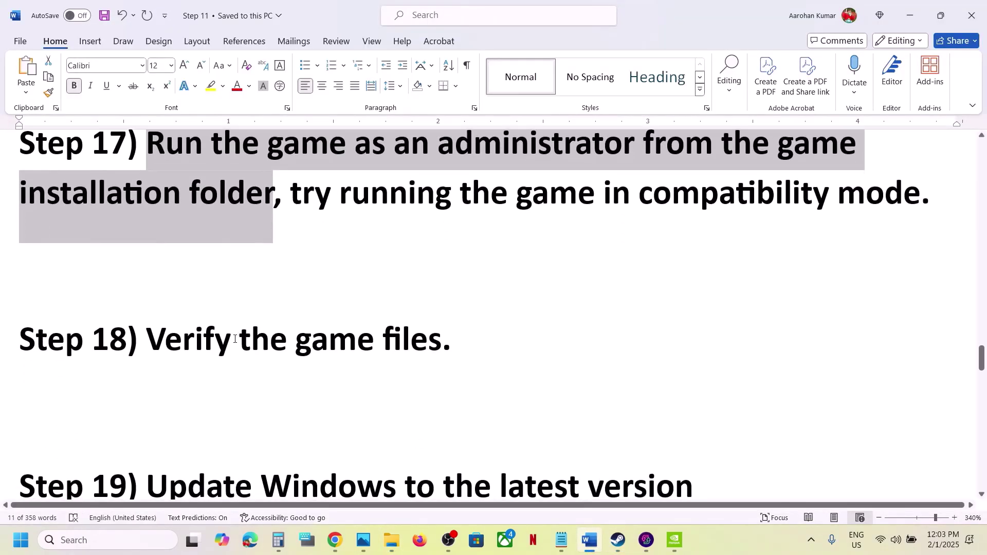
pyautogui.moveTo(463, 339); pyautogui.dragTo(146, 339)
# Step: Switch to Steam, view the file integrity verification option in the installed files properties of Marvel's Spider-Man 2, and close the properties
pyautogui.hotkey('alt', 'Tab')
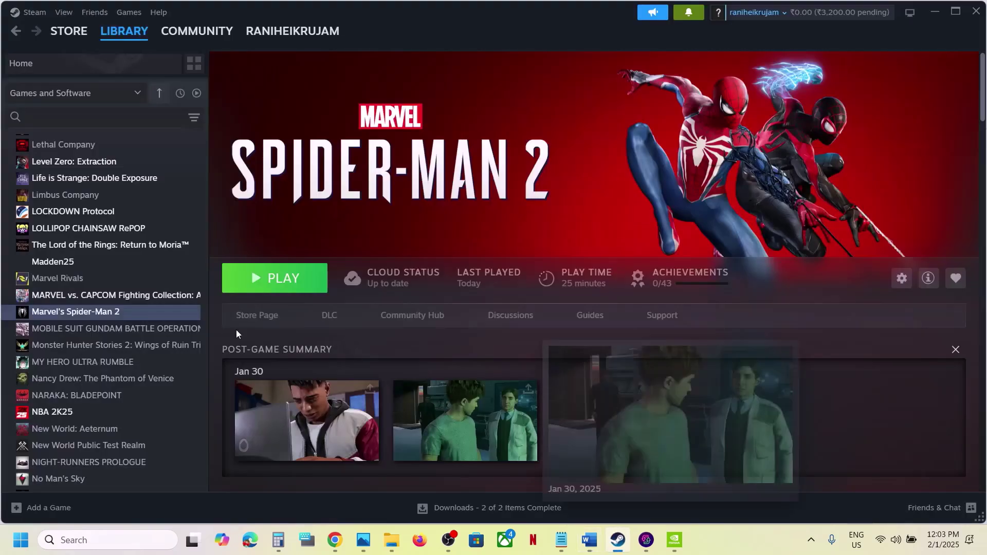
pyautogui.rightClick(149, 314)
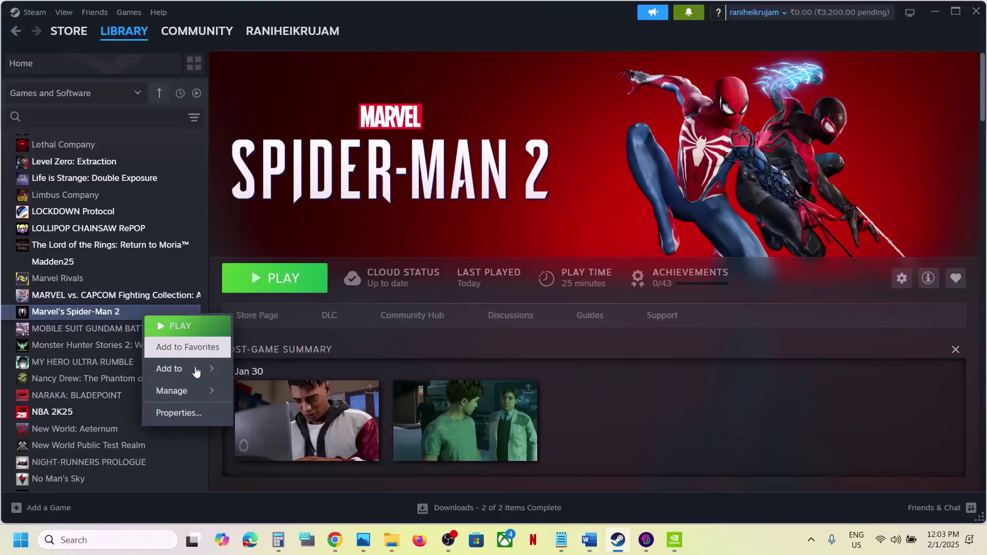
pyautogui.click(188, 412)
pyautogui.click(253, 199)
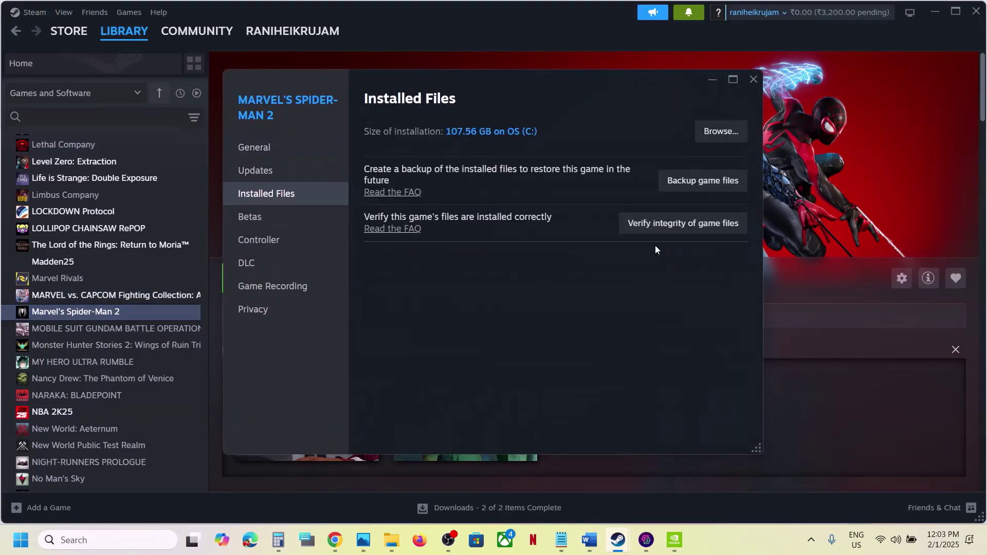
pyautogui.click(753, 80)
# Step: Return to the Word document and highlight the Step 19 text about updating Windows to the latest version
pyautogui.click(589, 539)
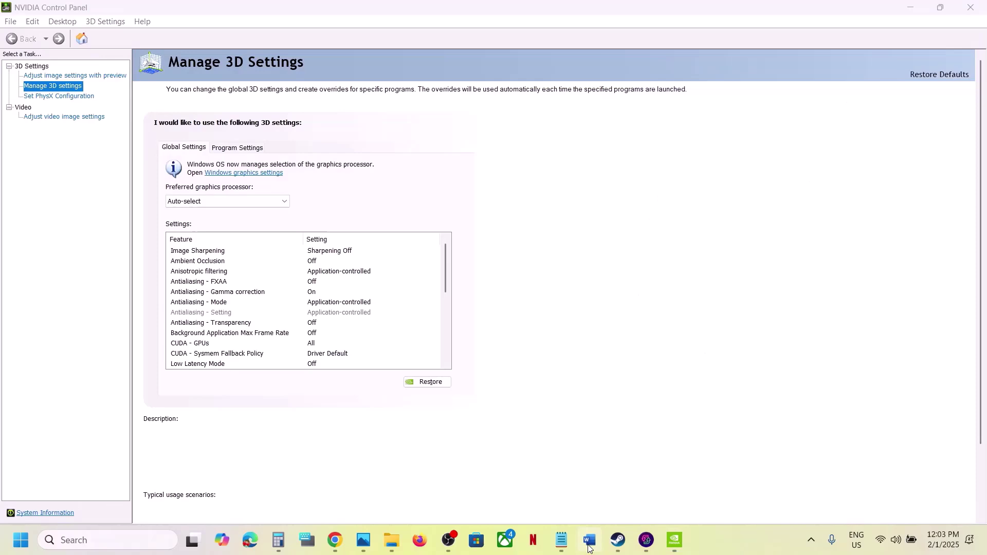
pyautogui.click(589, 544)
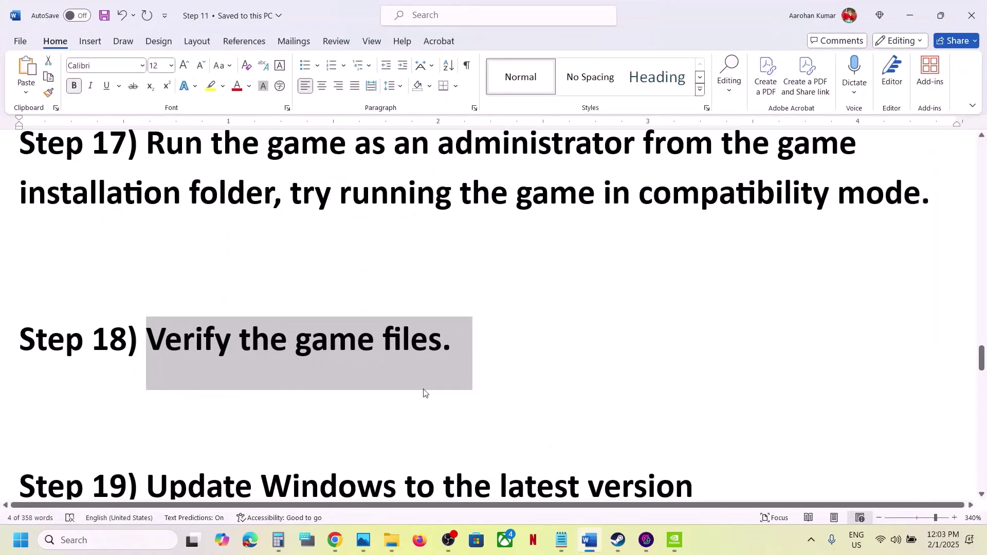
pyautogui.scroll(-3, 219, 266)
pyautogui.moveTo(149, 259); pyautogui.dragTo(600, 268)
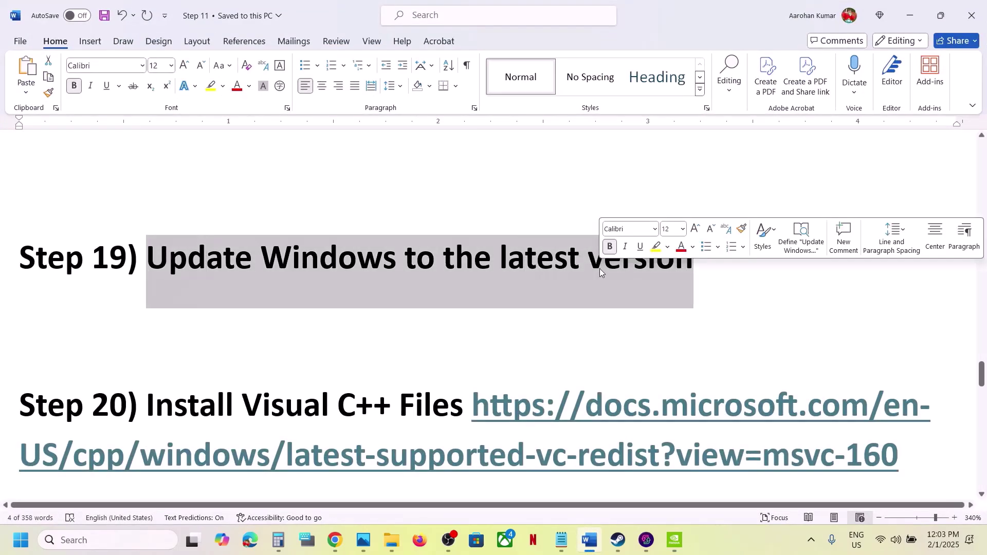
# Step: Open Windows Settings and check for updates in Windows Update
pyautogui.press('super+i')
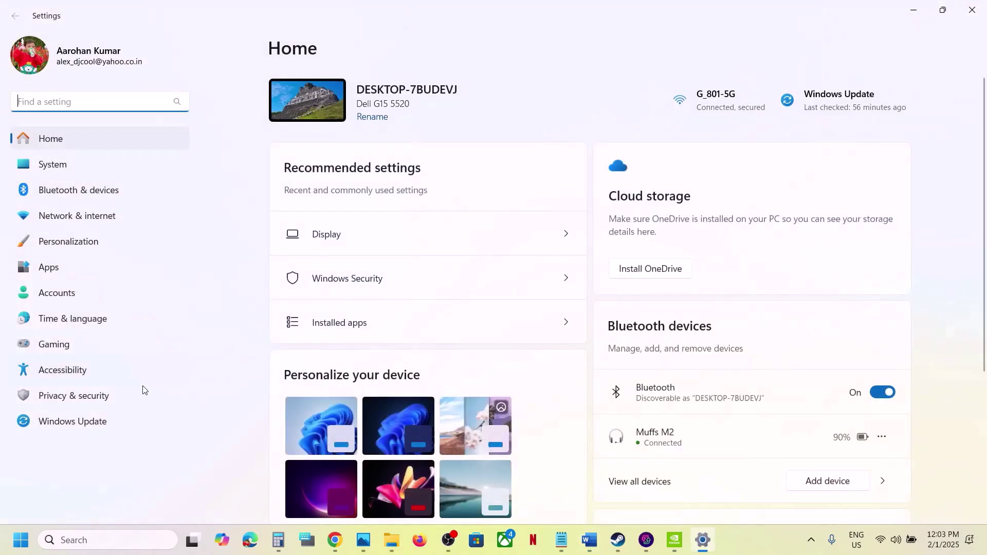
pyautogui.click(105, 419)
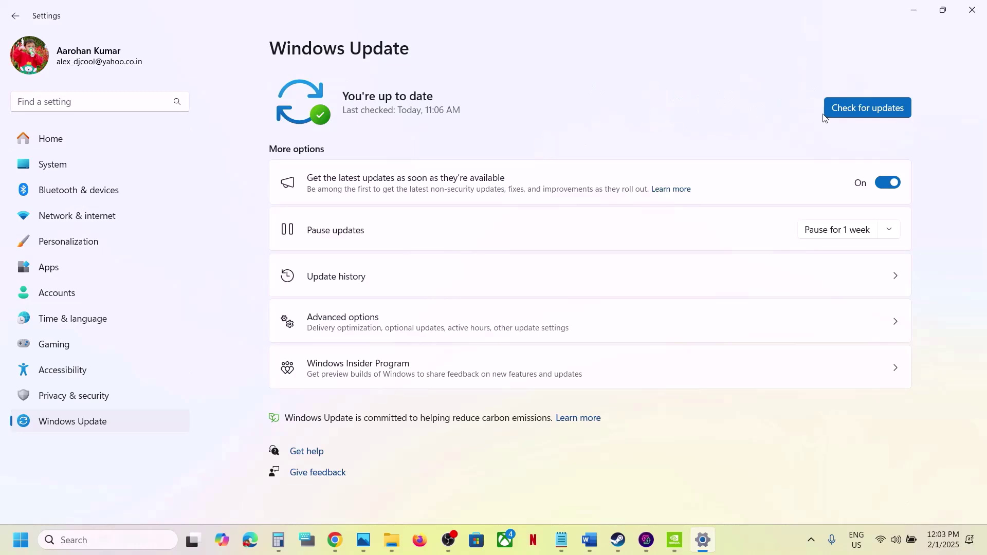
pyautogui.click(850, 108)
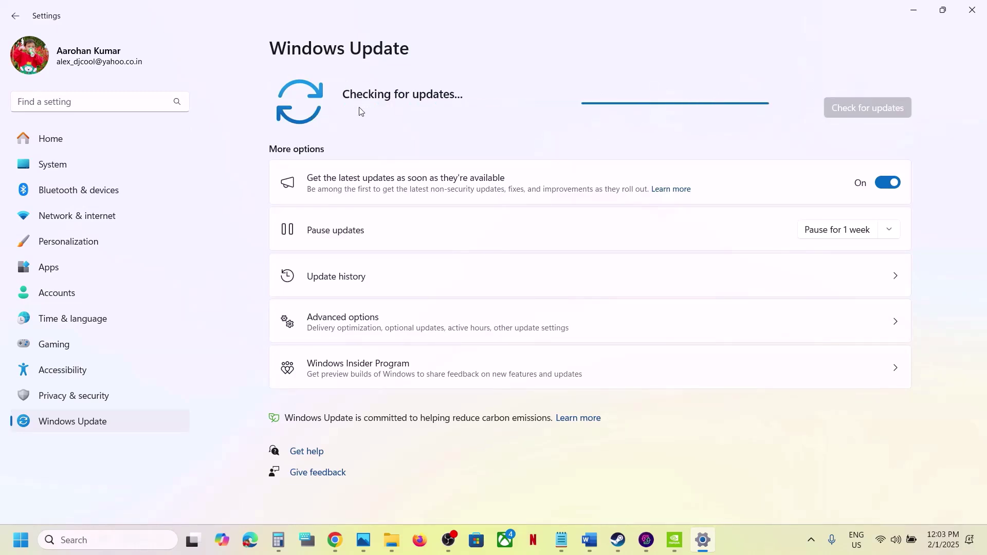
# Step: View the Restart option among the computer's power options and dismiss it without restarting
pyautogui.click(21, 540)
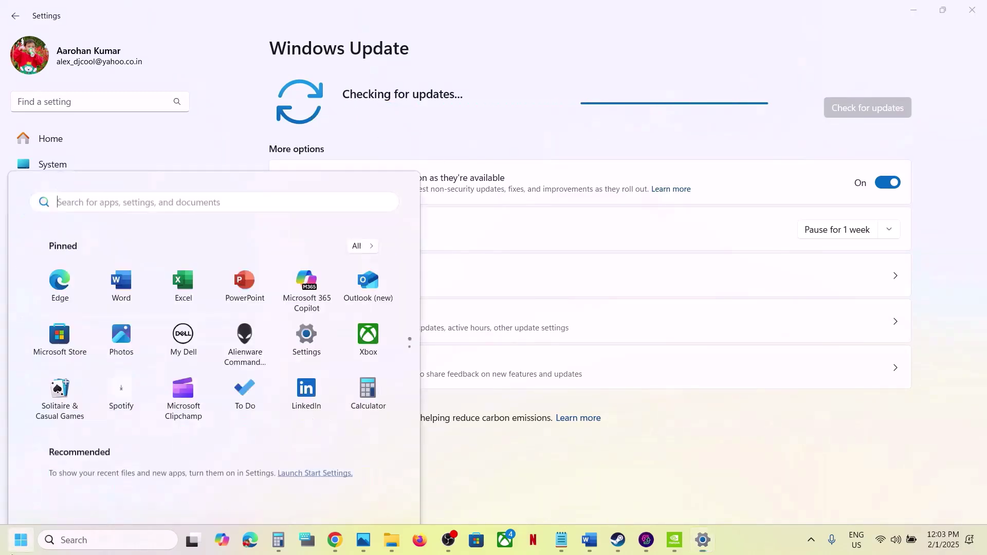
pyautogui.click(373, 496)
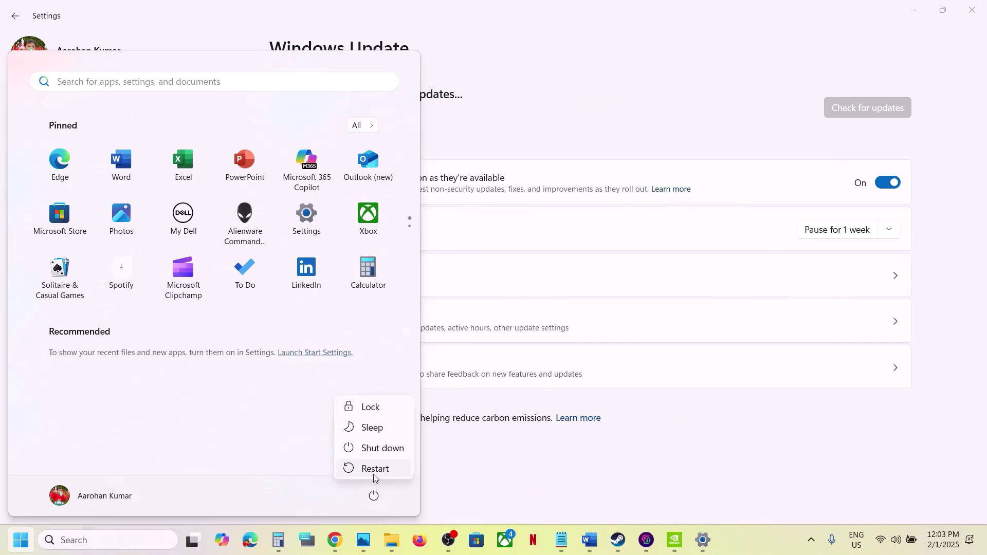
pyautogui.click(493, 470)
pyautogui.click(493, 467)
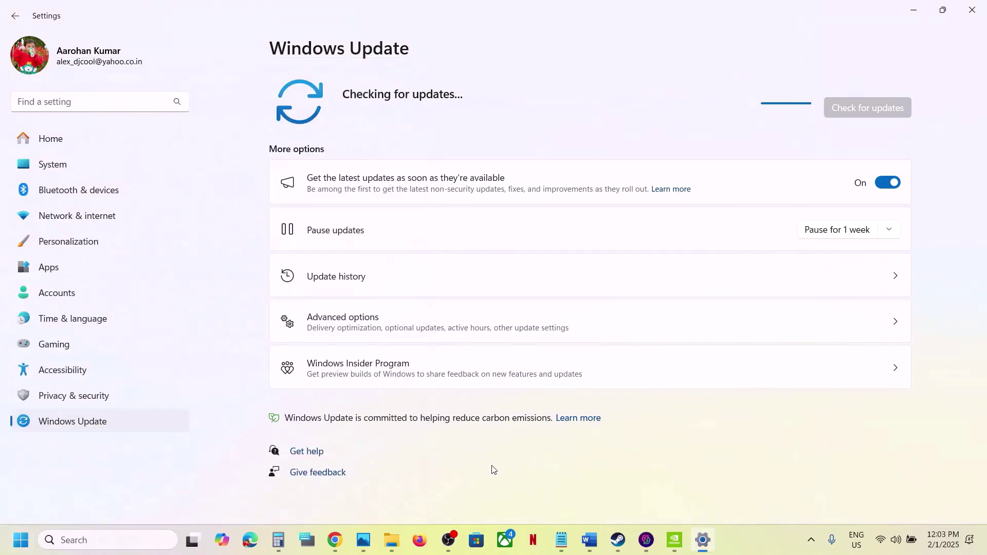
pyautogui.click(144, 541)
pyautogui.write('inver')
pyautogui.press('Escape')
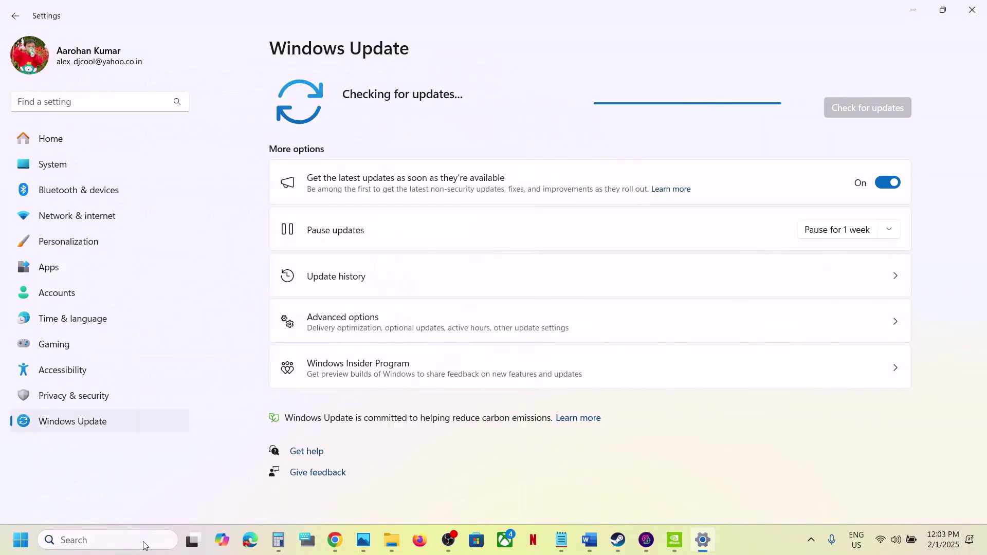
# Step: Run winver to view the installed Windows version, and close the About Windows and Settings windows
pyautogui.click(123, 538)
pyautogui.write('w')
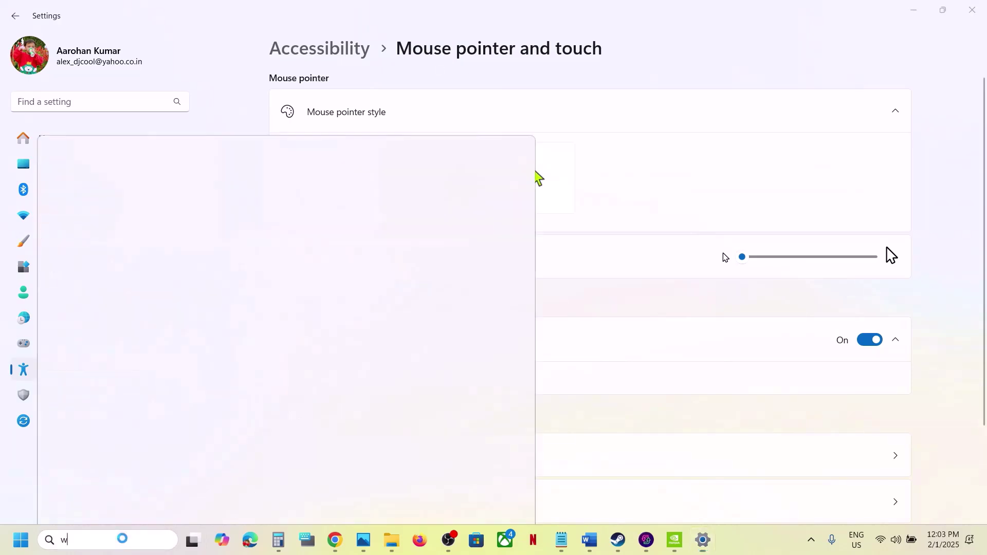
pyautogui.write('inver')
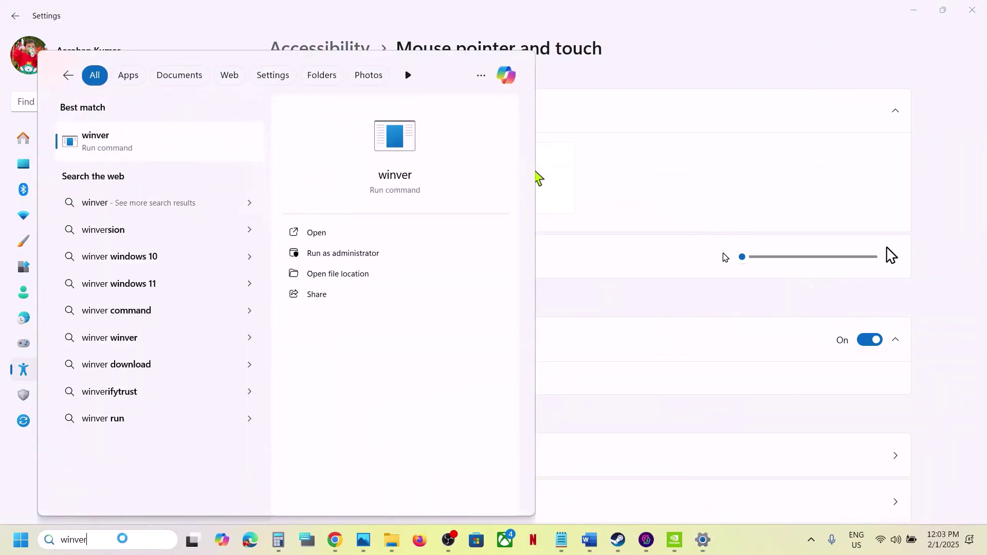
pyautogui.press('Return')
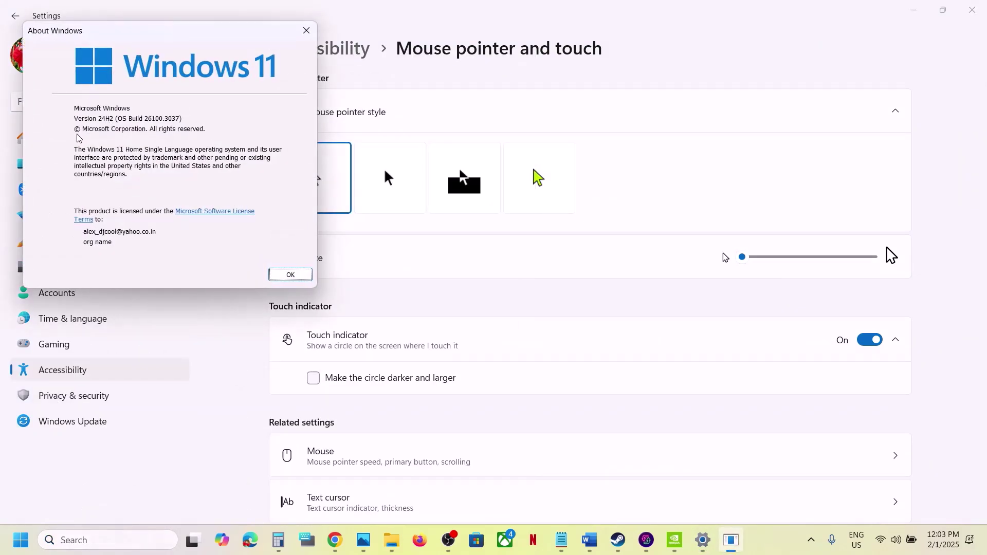
pyautogui.click(306, 30)
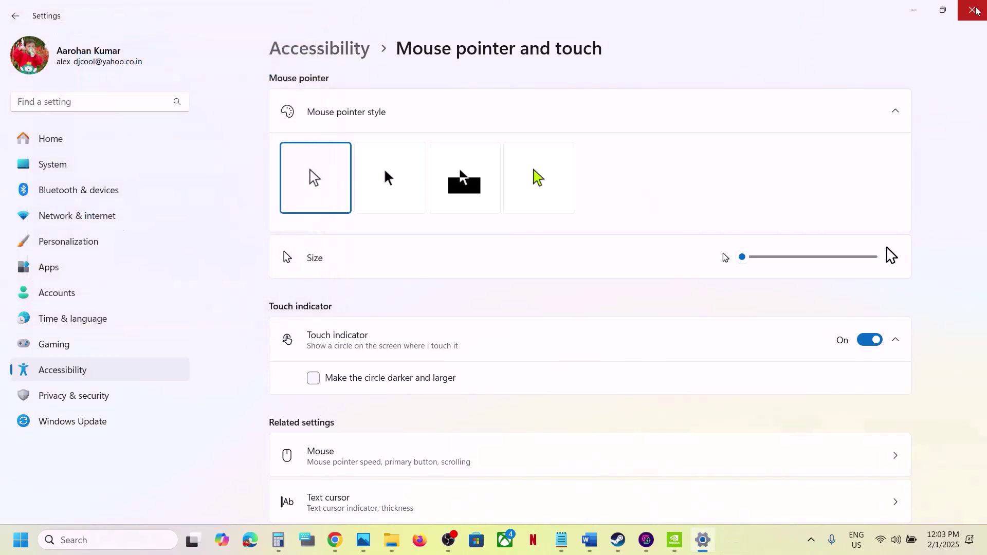
pyautogui.click(975, 10)
# Step: Copy the Visual C++ download link from Step 20 of the Word document
pyautogui.scroll(-2, 419, 404)
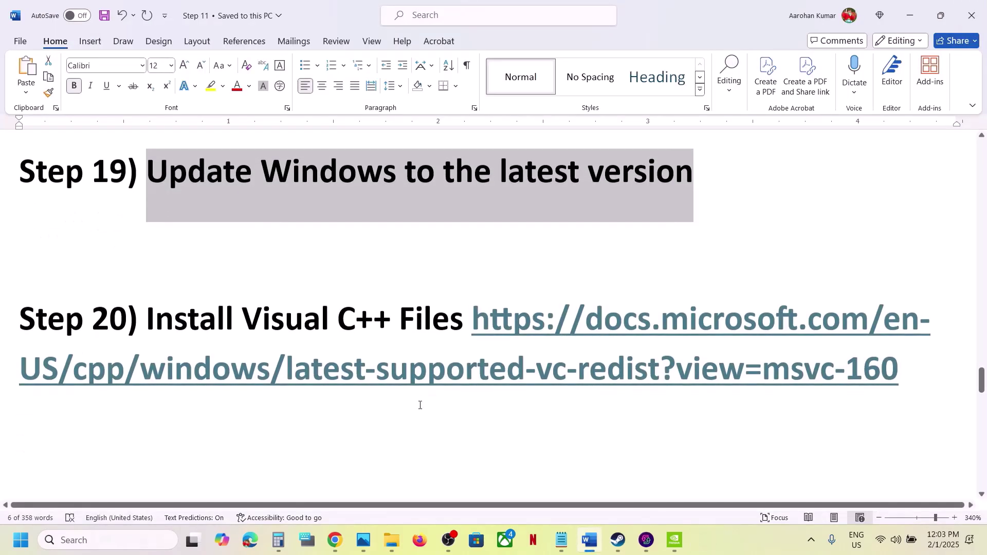
pyautogui.moveTo(910, 374); pyautogui.dragTo(467, 322)
pyautogui.hotkey('ctrl', 'c')
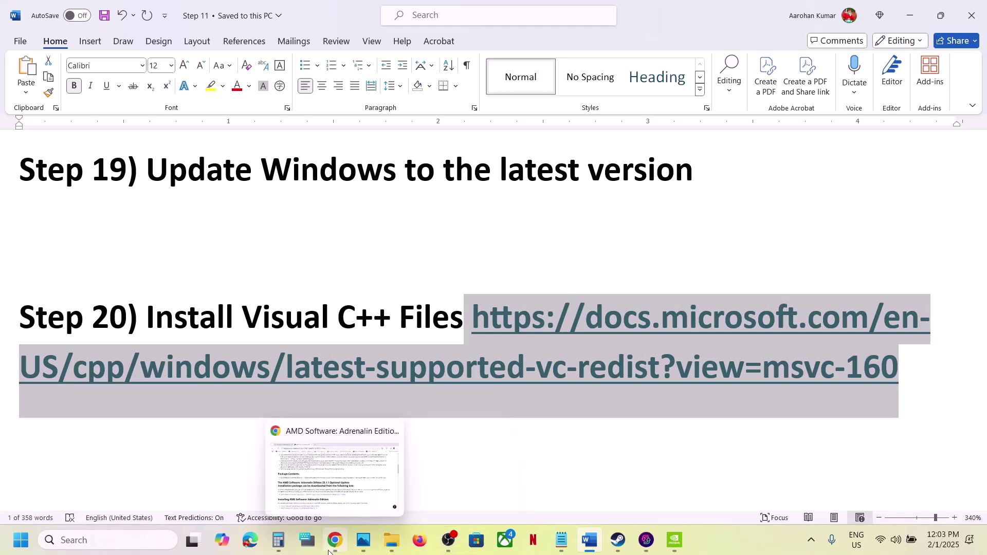
# Step: Switch to Chrome, open the copied link in a new tab, and go to the latest Microsoft Visual C++ Redistributable version section
pyautogui.click(328, 551)
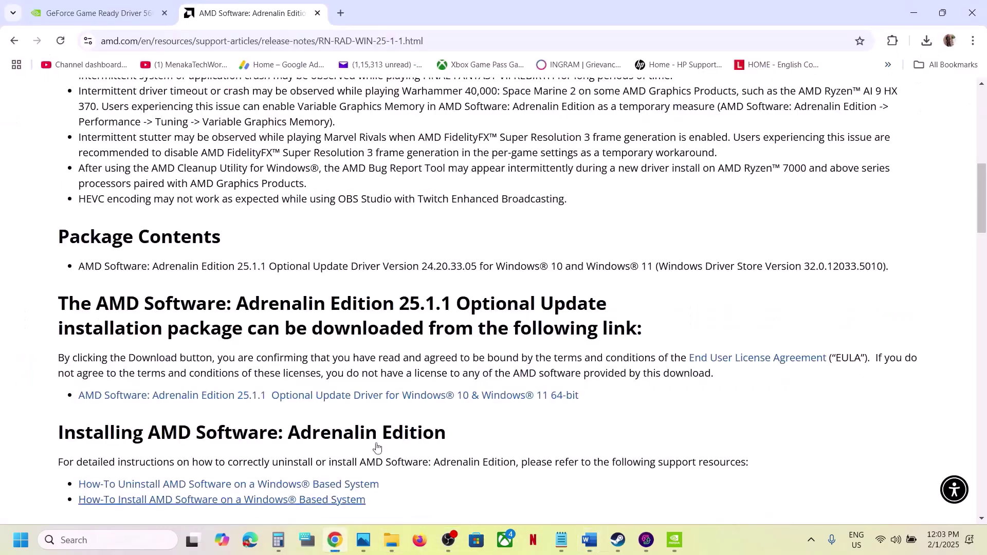
pyautogui.click(345, 14)
pyautogui.hotkey('ctrl', 'v')
pyautogui.press('Return')
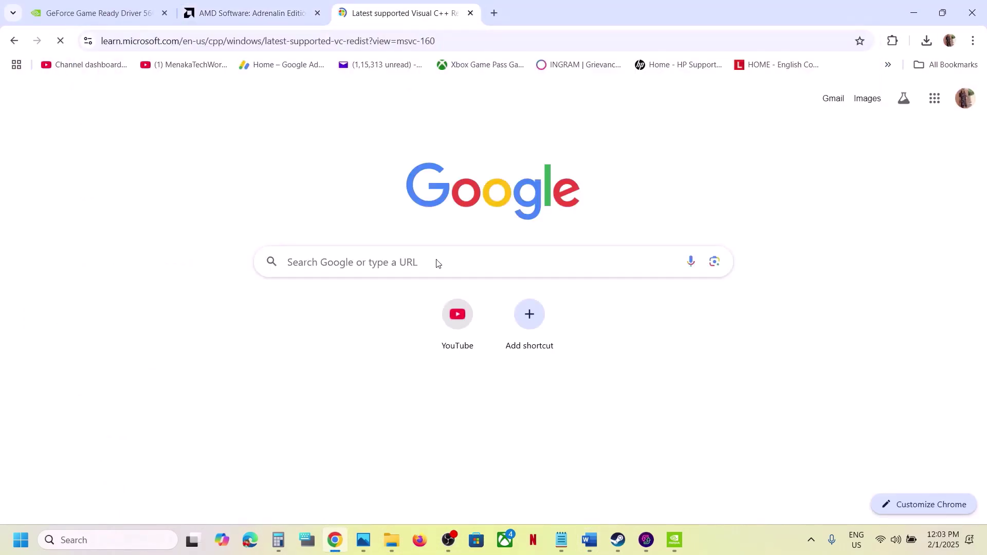
pyautogui.scroll(-6, 438, 263)
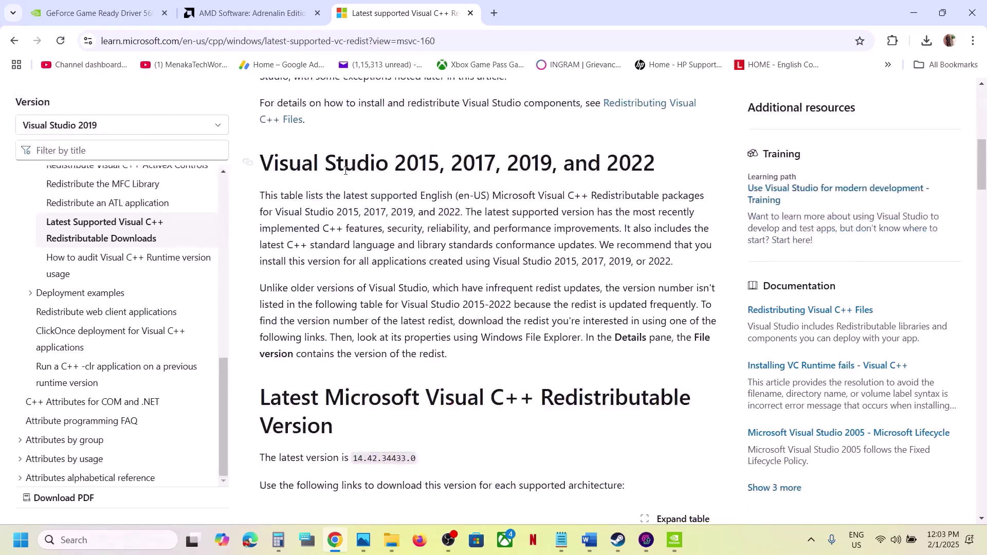
# Step: Download the X86 Visual C++ redistributable from the latest version table and start its installation
pyautogui.moveTo(345, 171); pyautogui.dragTo(600, 167)
pyautogui.scroll(-5, 414, 292)
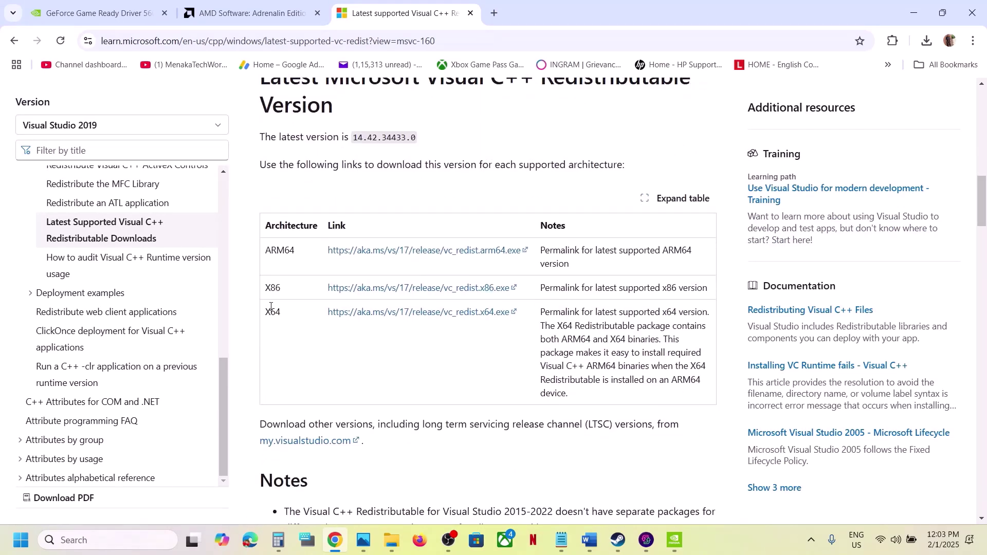
pyautogui.click(425, 289)
pyautogui.click(894, 82)
pyautogui.click(509, 340)
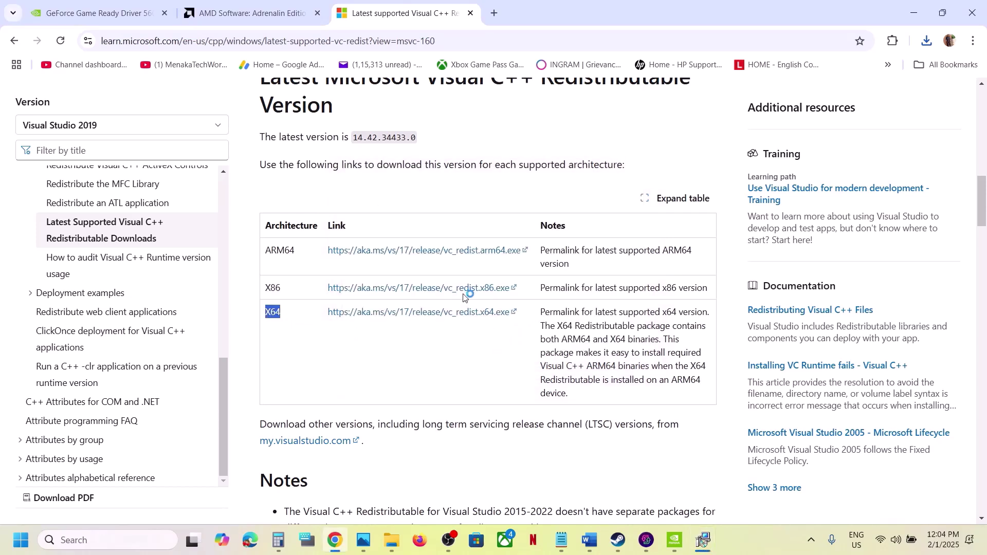
# Step: Download the X64 Visual C++ redistributable from the same table and start its installation
pyautogui.click(430, 313)
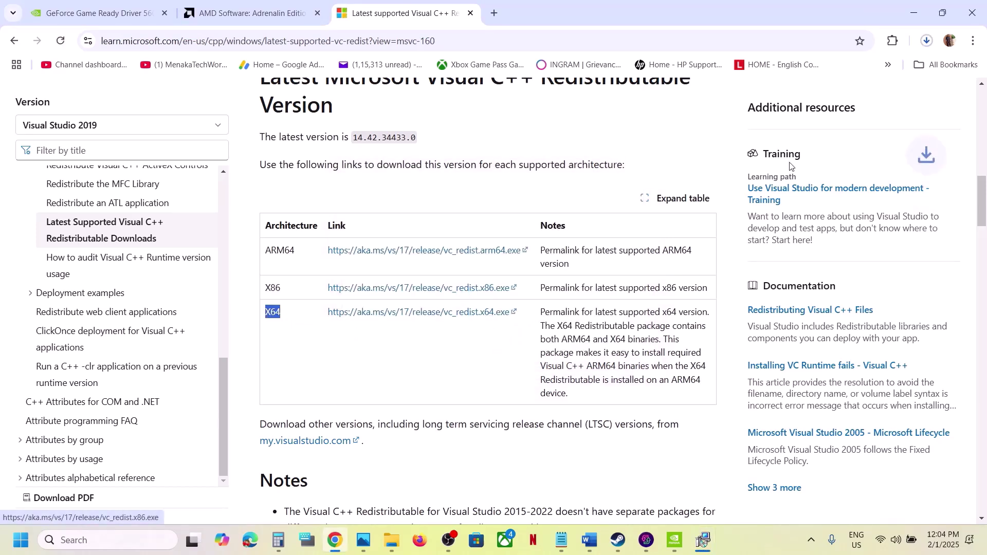
pyautogui.click(926, 42)
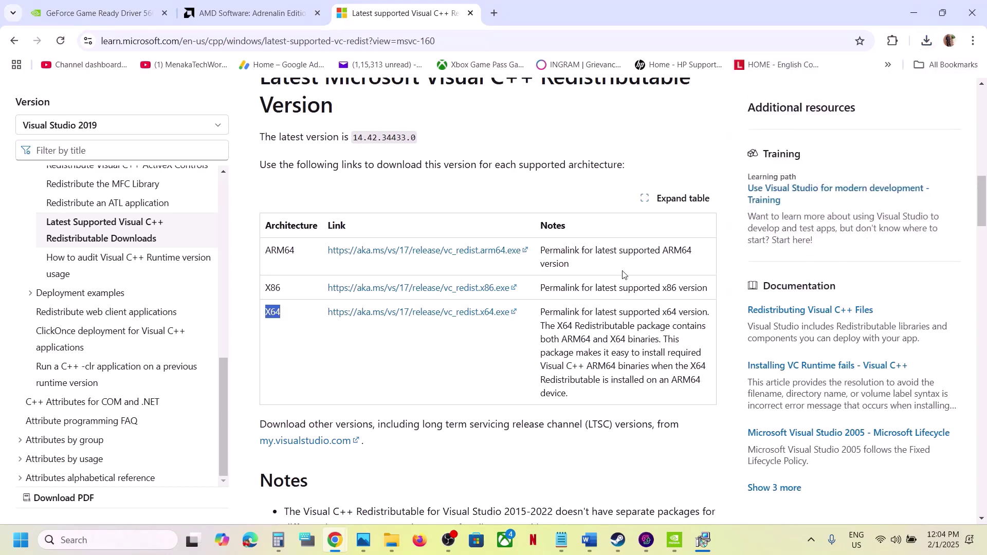
pyautogui.click(516, 340)
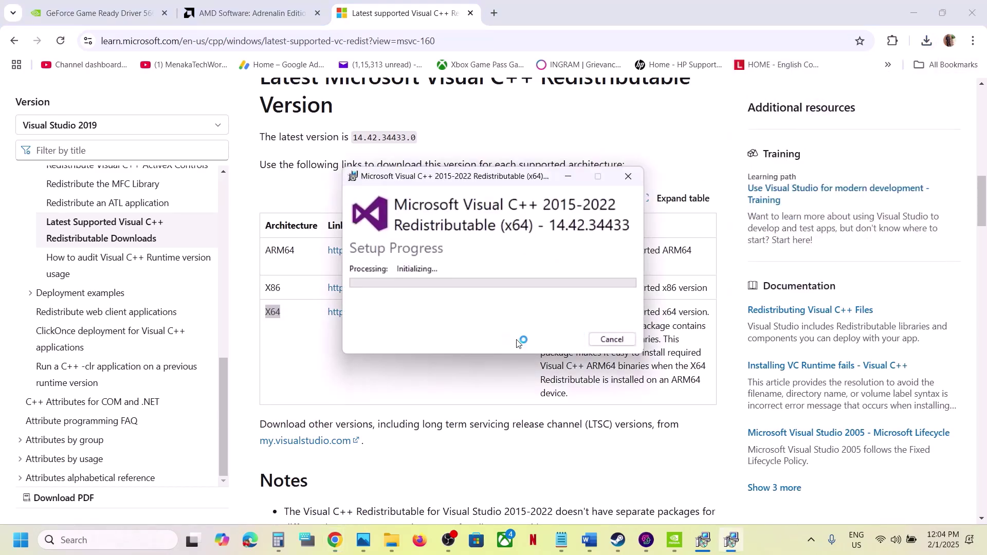
# Step: Bring the x86 setup window beside the x64 one and close both completed redistributable installers
pyautogui.click(704, 542)
pyautogui.moveTo(531, 183); pyautogui.dragTo(294, 215)
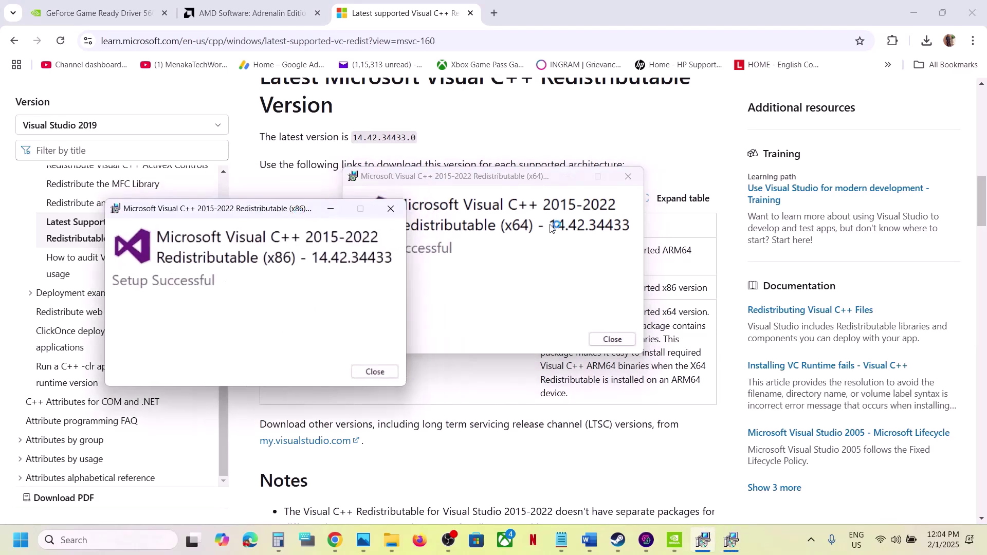
pyautogui.click(508, 245)
pyautogui.click(381, 369)
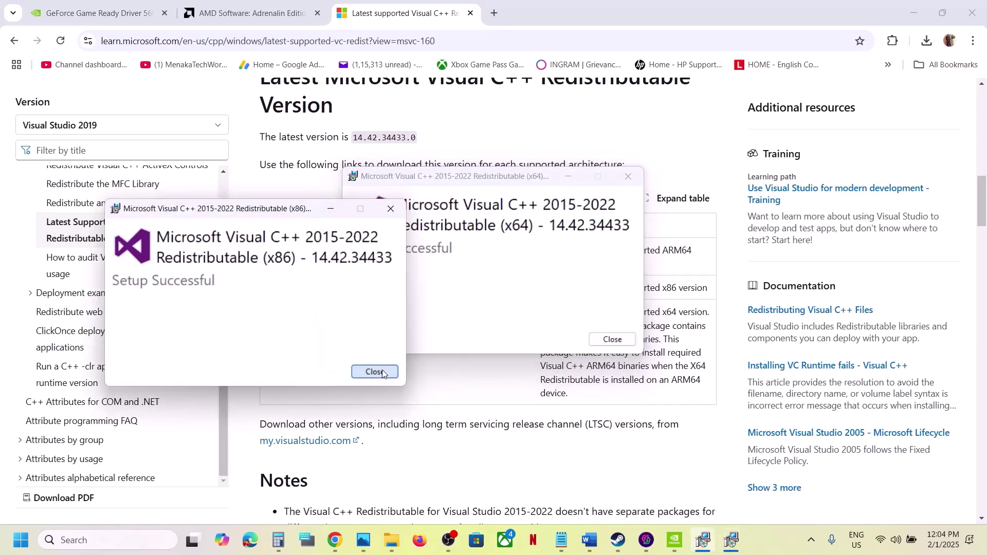
pyautogui.click(612, 339)
# Step: Show the Restart choice in the computer's power options and dismiss it without restarting
pyautogui.click(21, 540)
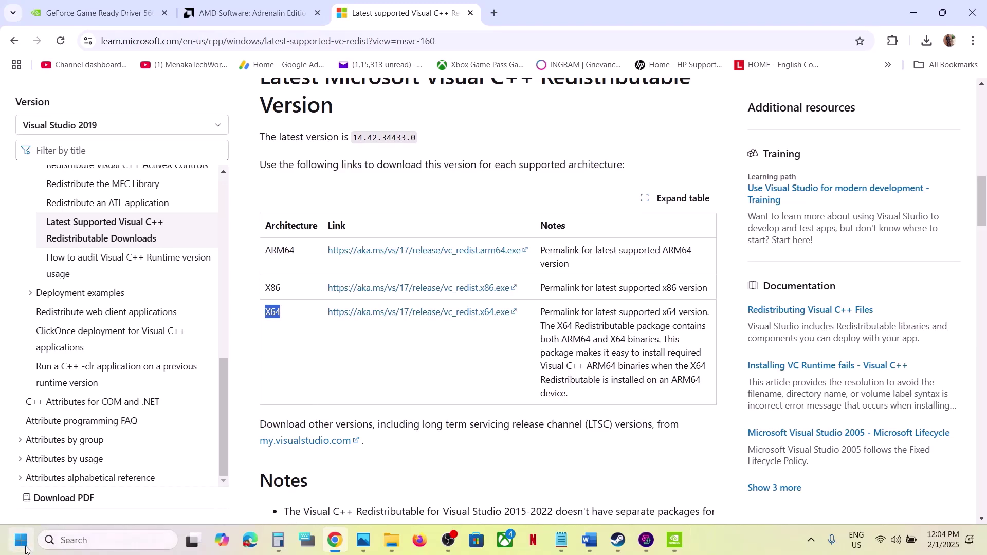
pyautogui.click(374, 497)
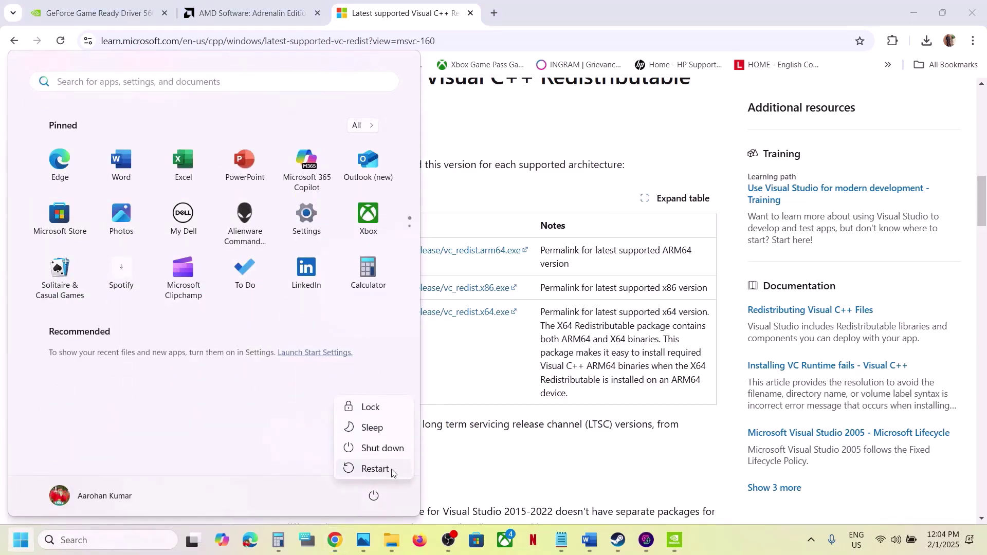
pyautogui.click(489, 462)
pyautogui.click(490, 462)
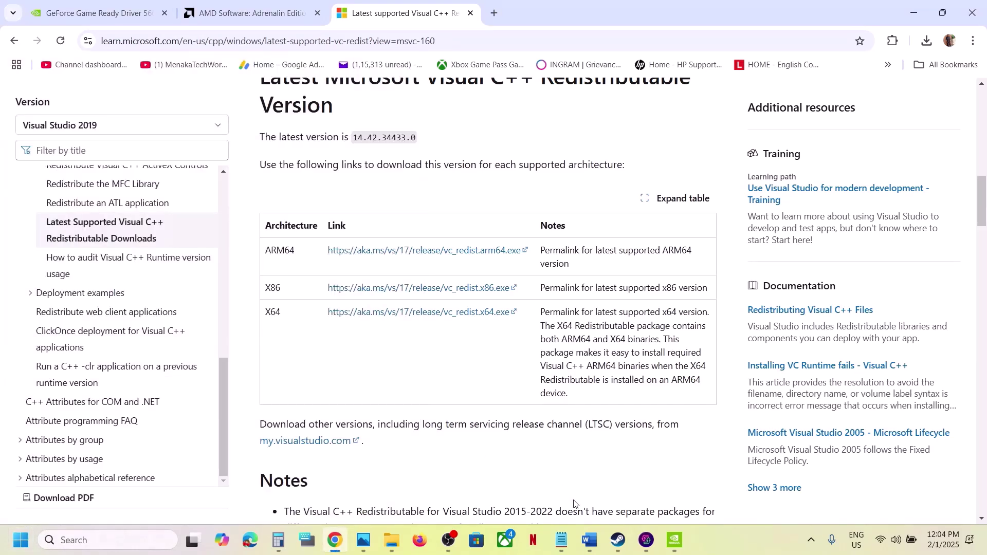
# Step: Switch to the Word document and review Step 21 on unplugging external devices, closing third-party services and removing the undervolt
pyautogui.click(617, 539)
pyautogui.click(591, 544)
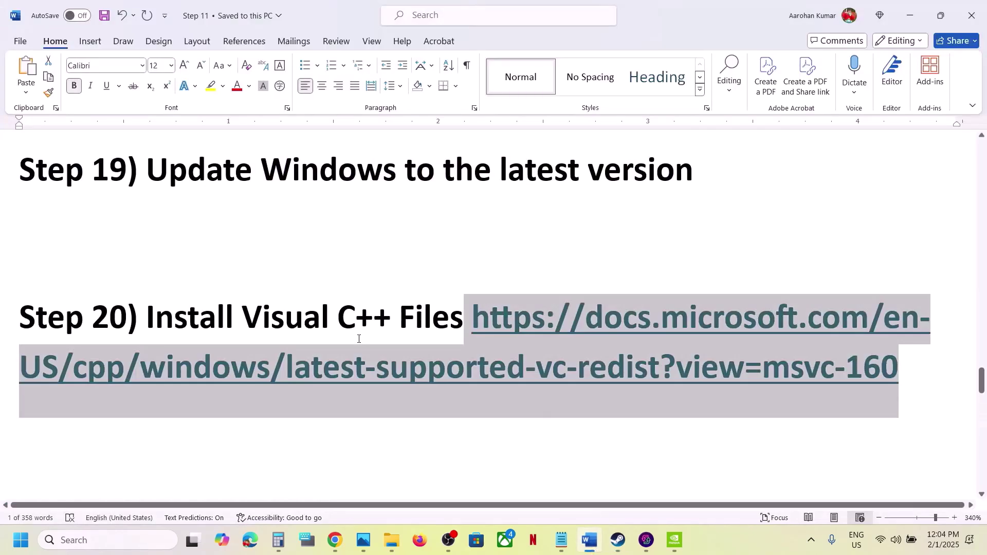
pyautogui.scroll(-4, 359, 339)
pyautogui.scroll(-1, 358, 339)
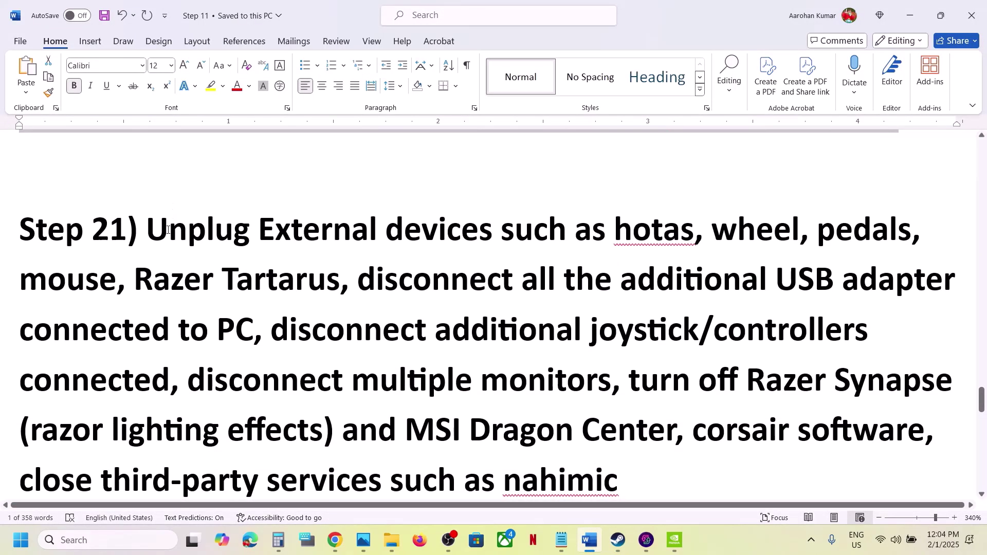
pyautogui.moveTo(148, 229); pyautogui.dragTo(557, 379)
pyautogui.scroll(-2, 557, 379)
pyautogui.scroll(-1, 627, 309)
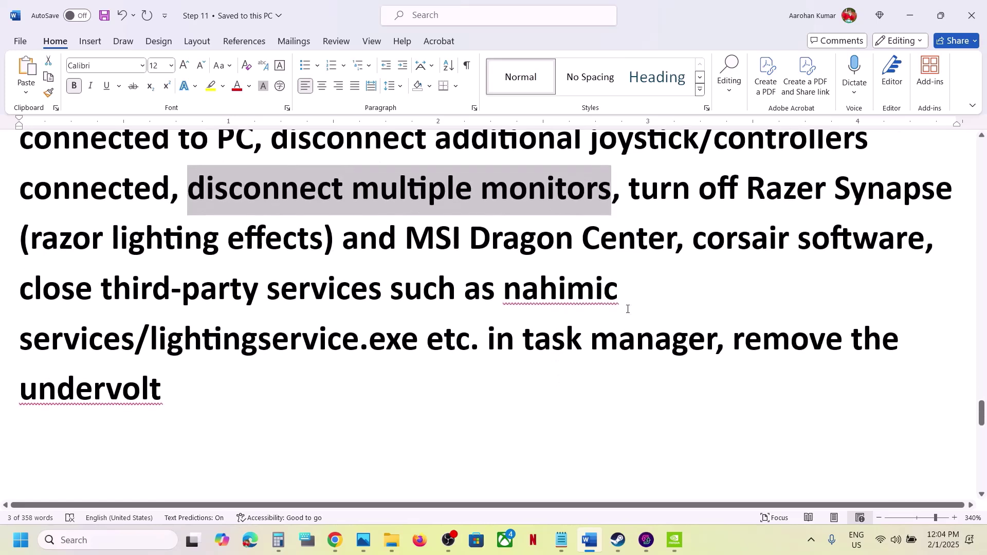
pyautogui.moveTo(632, 187); pyautogui.dragTo(467, 325)
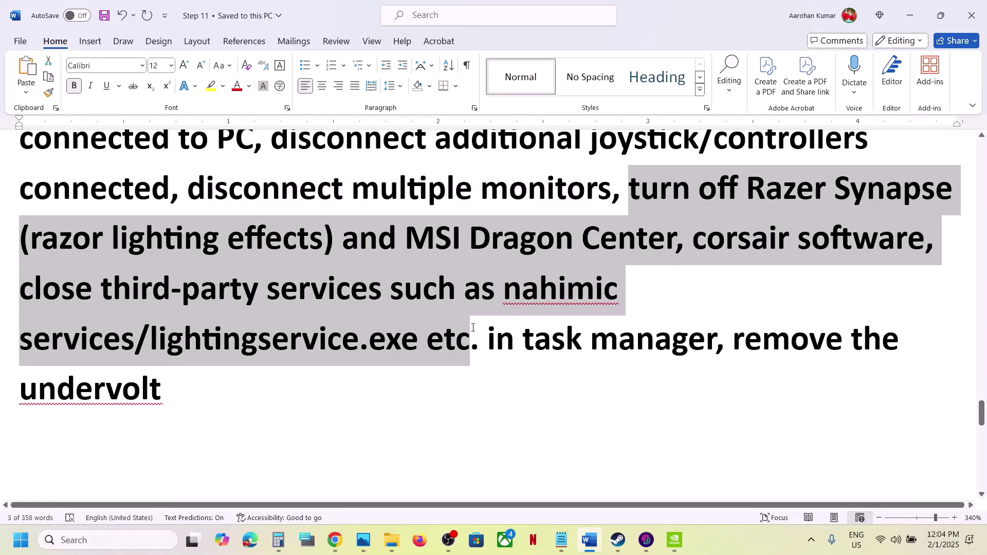
pyautogui.moveTo(745, 342); pyautogui.dragTo(843, 342)
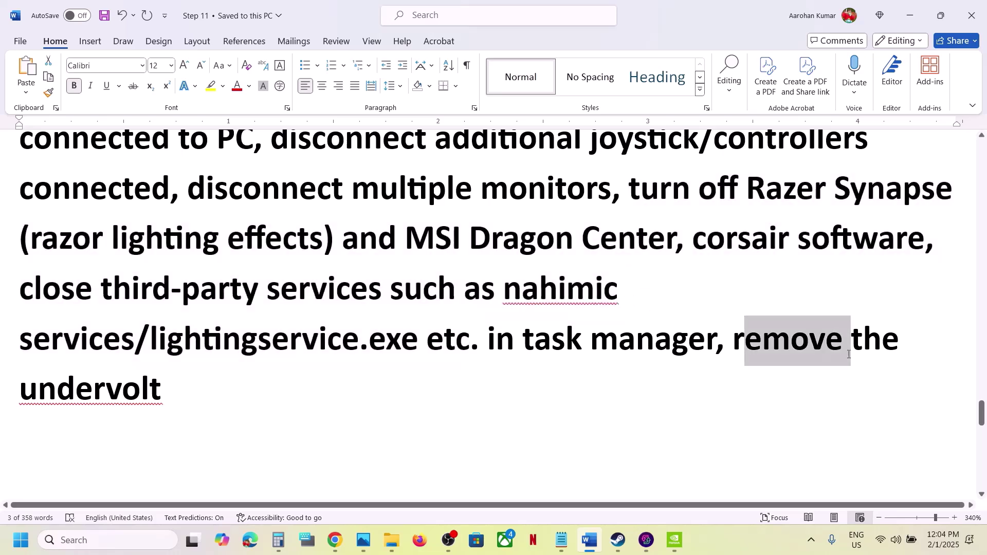
pyautogui.moveTo(209, 386); pyautogui.dragTo(322, 457)
pyautogui.click(322, 458)
pyautogui.scroll(-3, 322, 458)
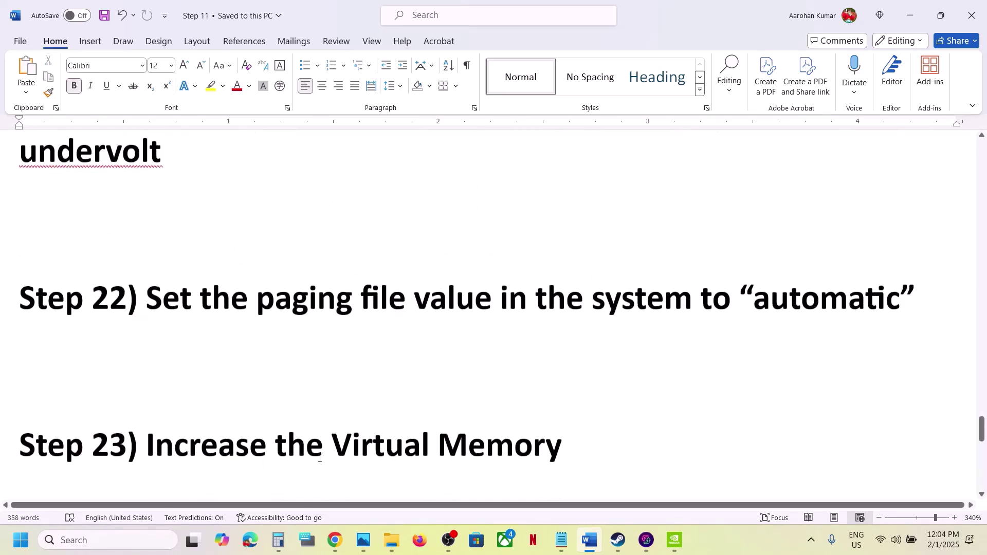
pyautogui.scroll(1, 319, 458)
# Step: Review Step 22, copy "View Advanced system settings" from Step 23, and open that Control Panel item through Windows search
pyautogui.moveTo(149, 340); pyautogui.dragTo(565, 359)
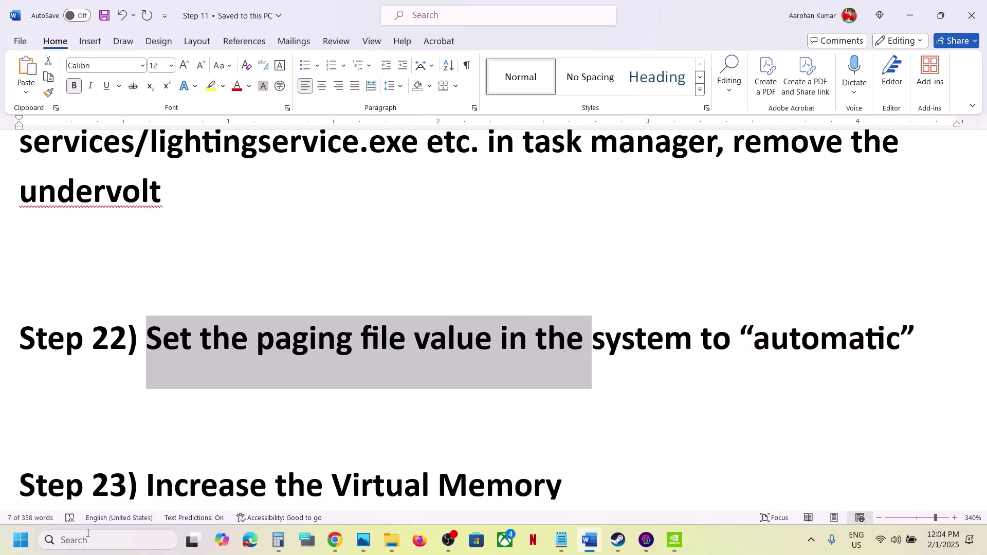
pyautogui.scroll(-3, 226, 452)
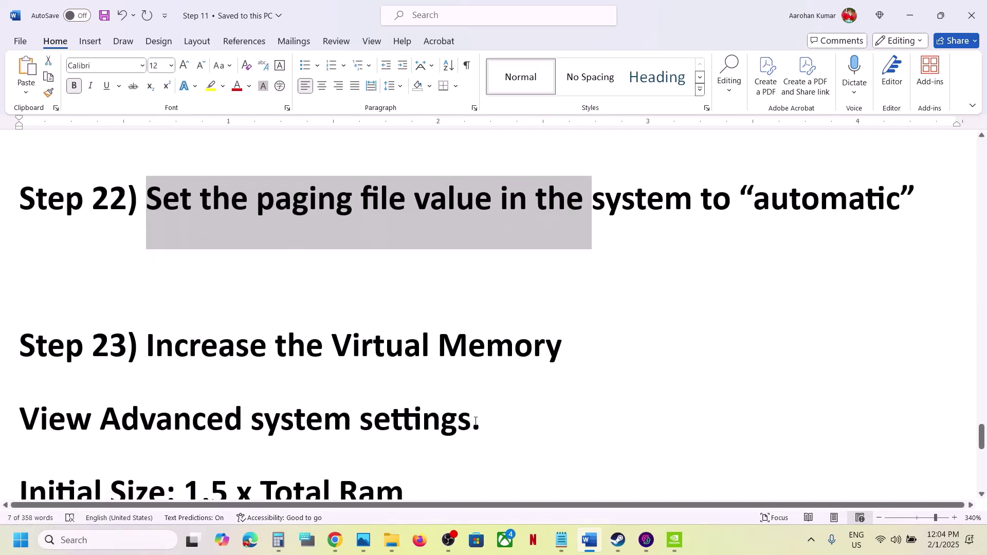
pyautogui.moveTo(472, 420); pyautogui.dragTo(1, 426)
pyautogui.hotkey('ctrl', 'c')
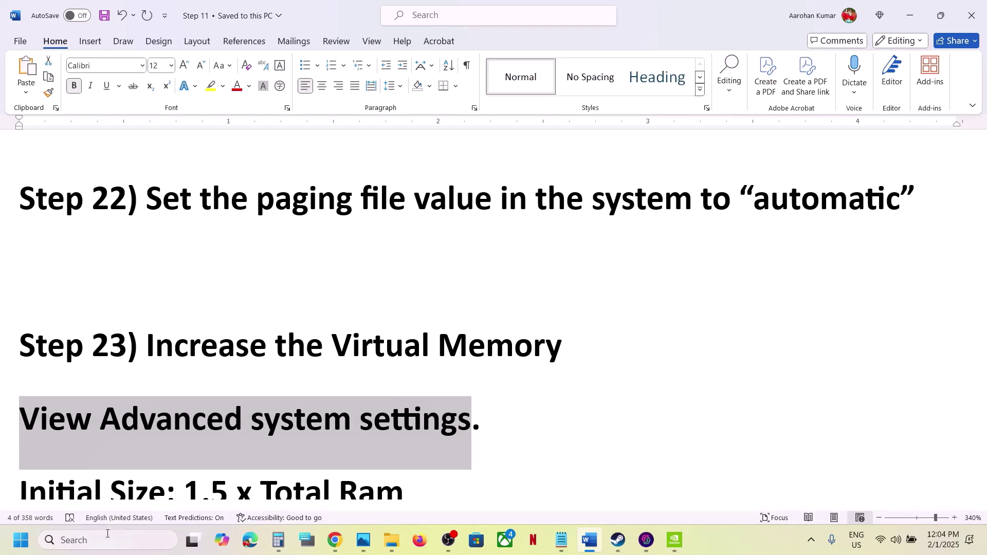
pyautogui.click(105, 540)
pyautogui.hotkey('ctrl', 'v')
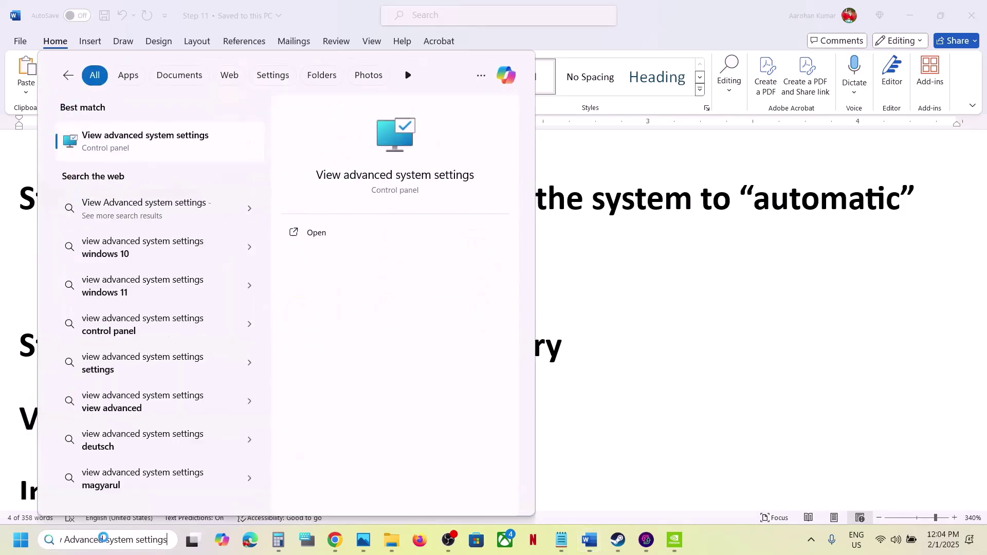
pyautogui.click(170, 141)
# Step: In the advanced performance options, set Windows to automatically manage the paging file size for all drives, and dismiss the restart notice
pyautogui.click(245, 115)
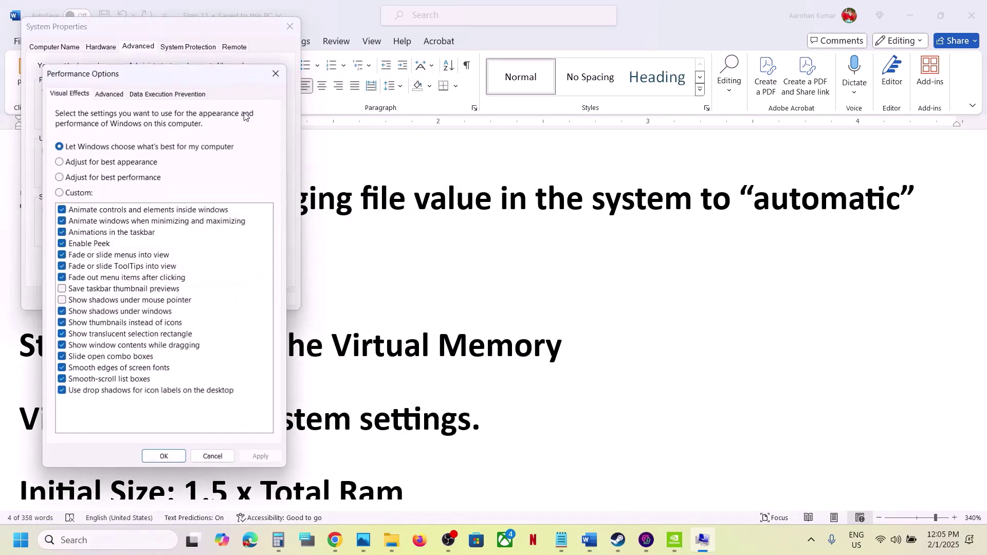
pyautogui.click(108, 93)
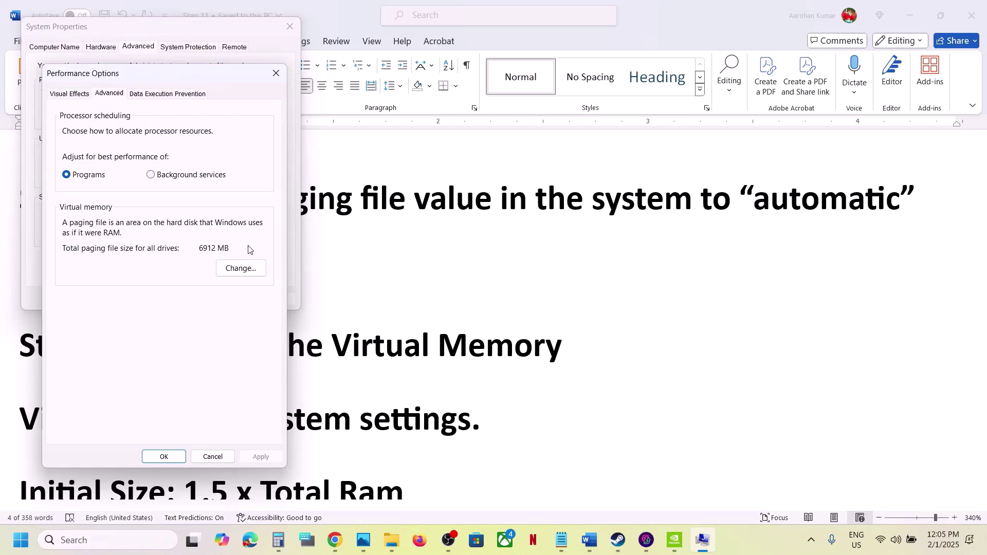
pyautogui.click(255, 268)
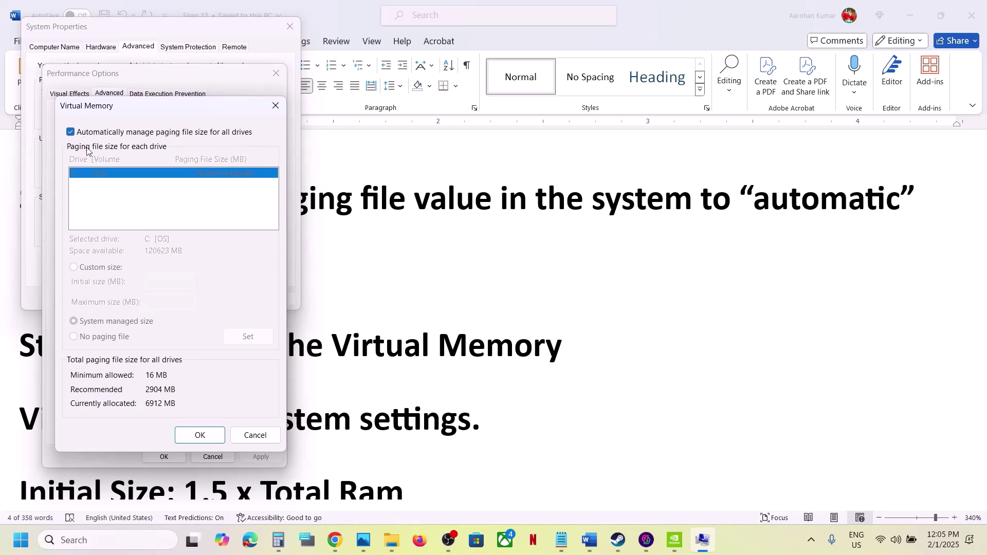
pyautogui.click(201, 434)
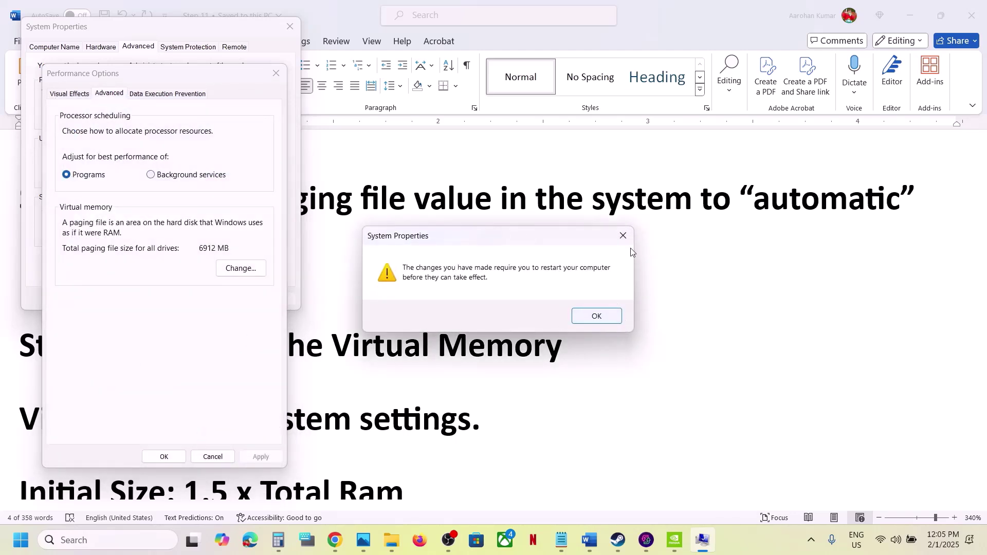
pyautogui.click(623, 235)
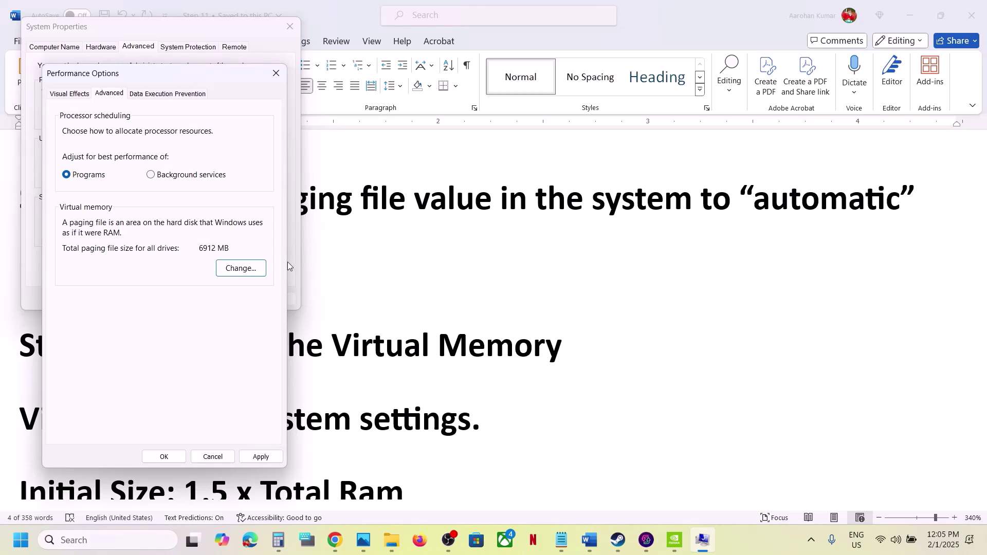
# Step: Turn off automatic paging file management, set drive C: to System managed size, and close the performance and system properties dialogs
pyautogui.click(248, 268)
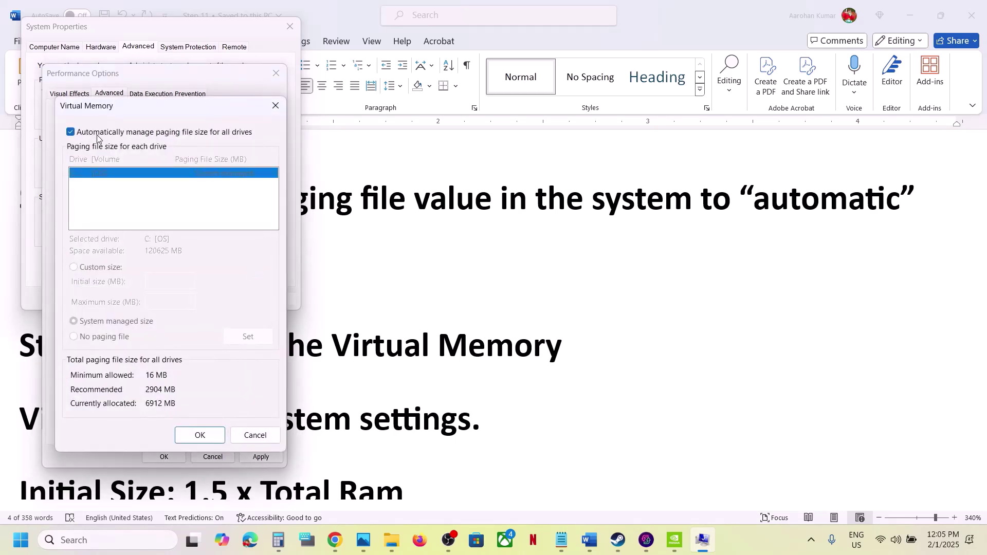
pyautogui.click(71, 132)
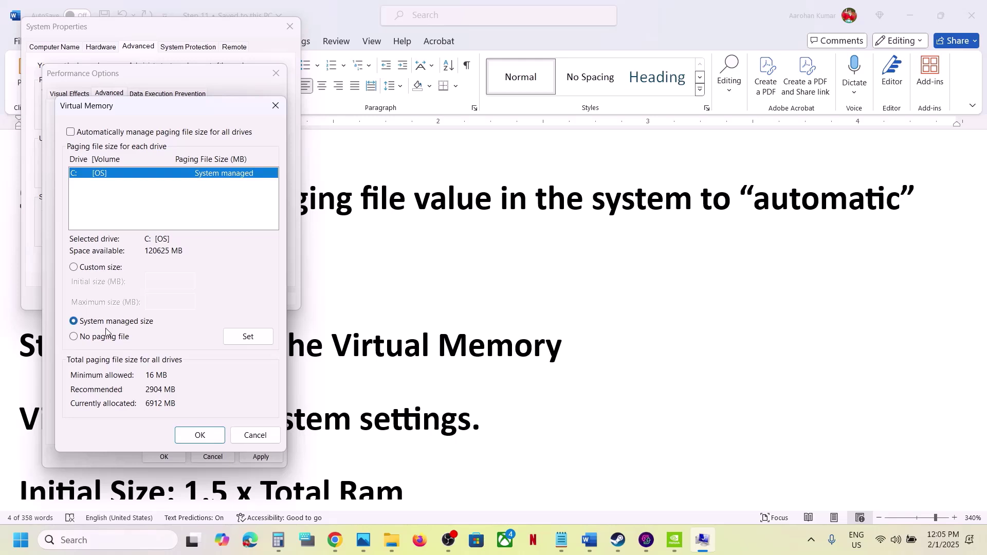
pyautogui.click(249, 337)
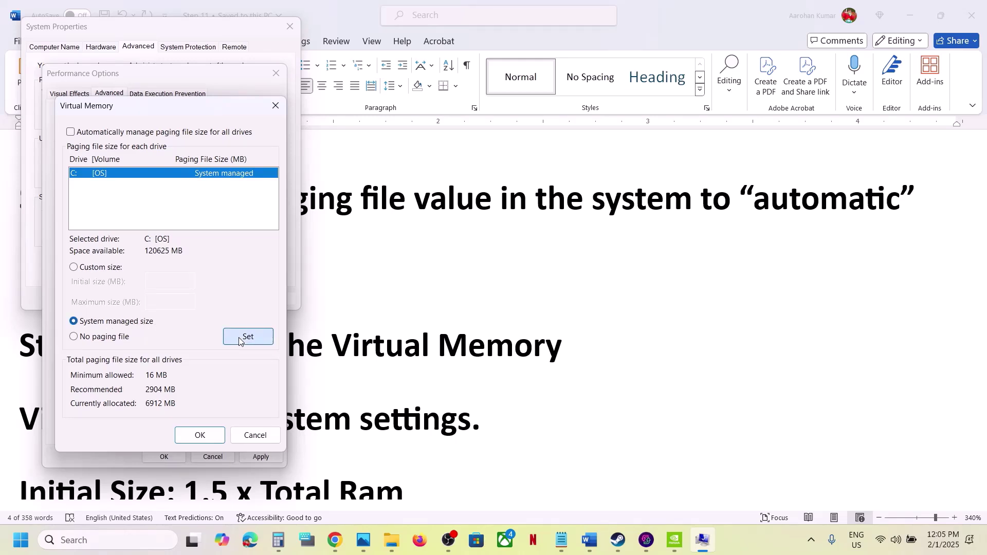
pyautogui.click(200, 436)
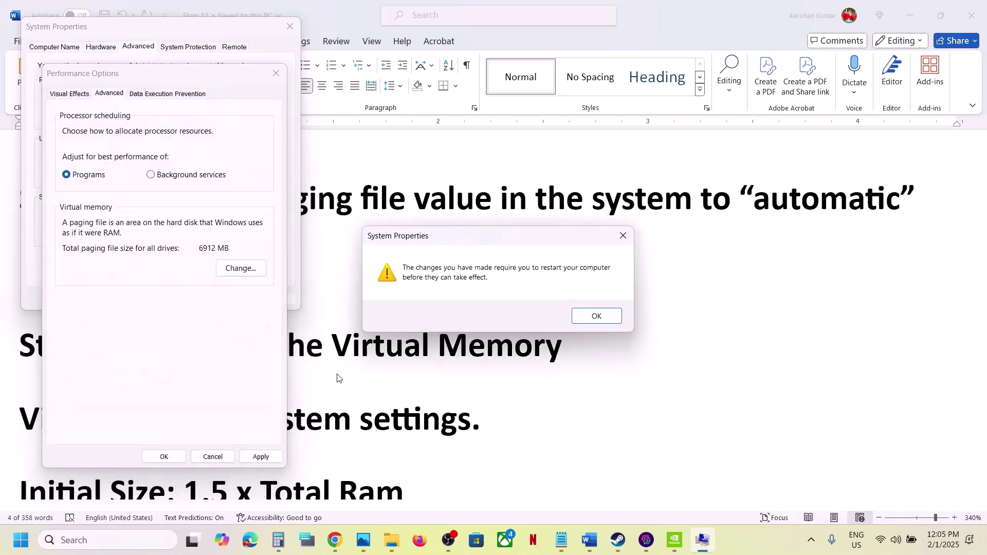
pyautogui.click(611, 320)
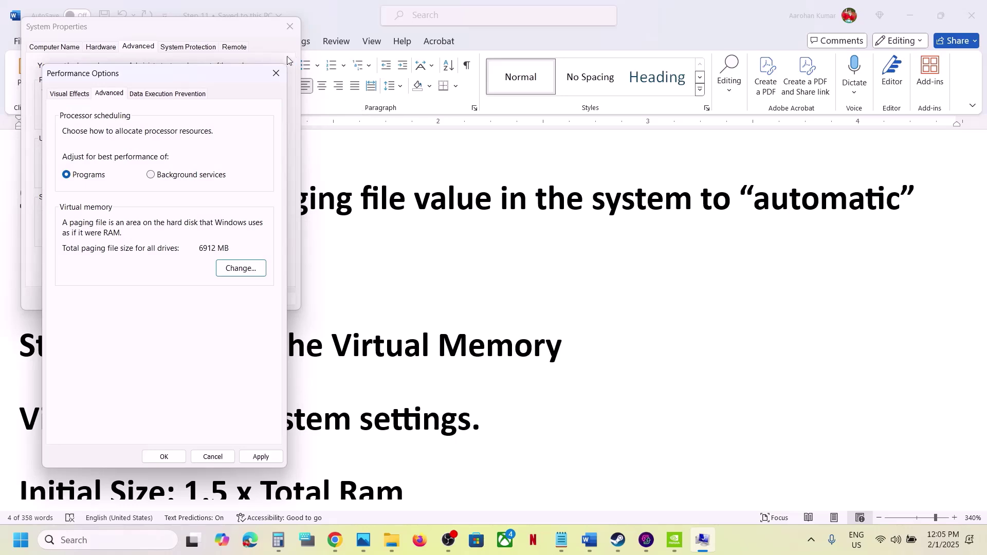
pyautogui.click(276, 73)
pyautogui.click(289, 26)
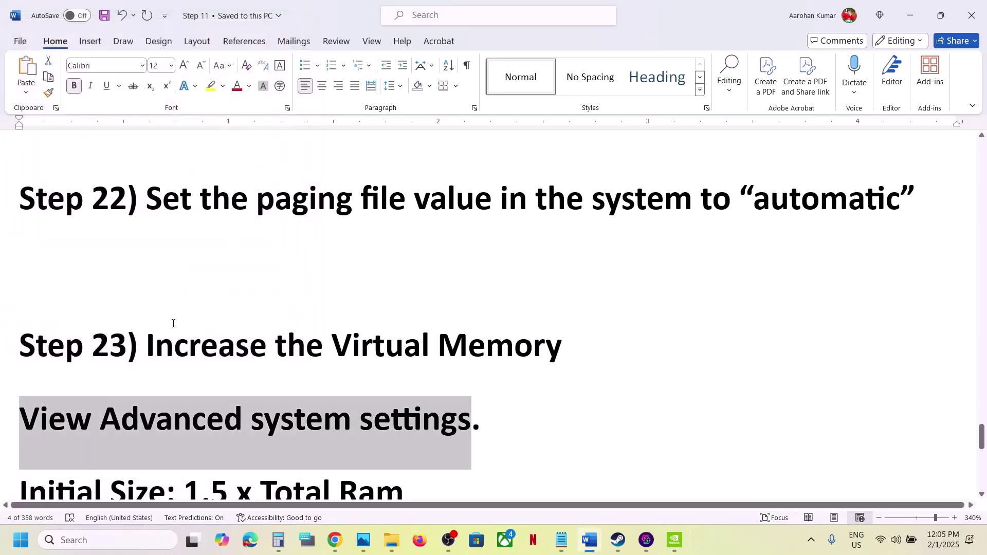
# Step: Review the Step 23 heading, copy "View Advanced system settings" from the virtual memory instructions, and open it through Windows search
pyautogui.moveTo(163, 345); pyautogui.dragTo(565, 347)
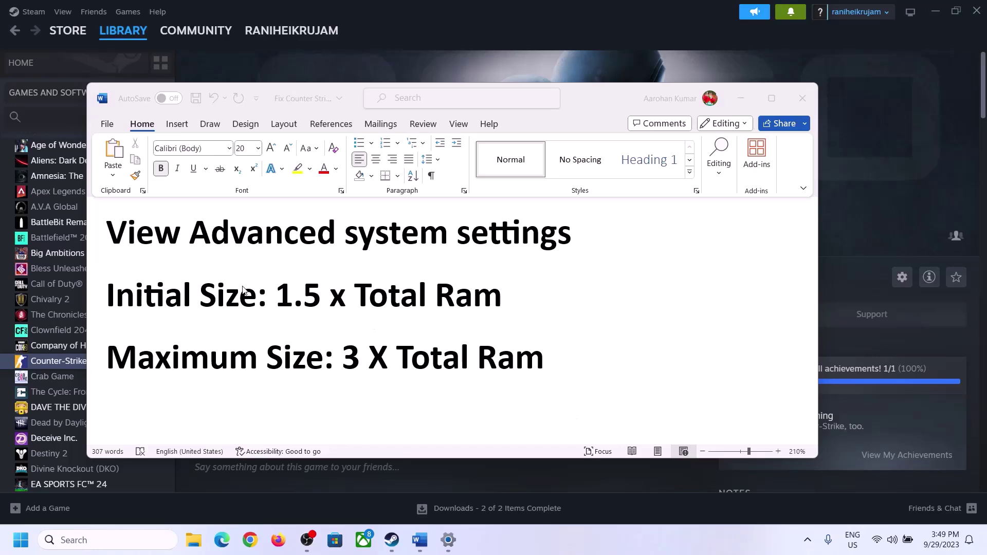
pyautogui.moveTo(117, 235); pyautogui.dragTo(538, 250)
pyautogui.hotkey('ctrl', 'c')
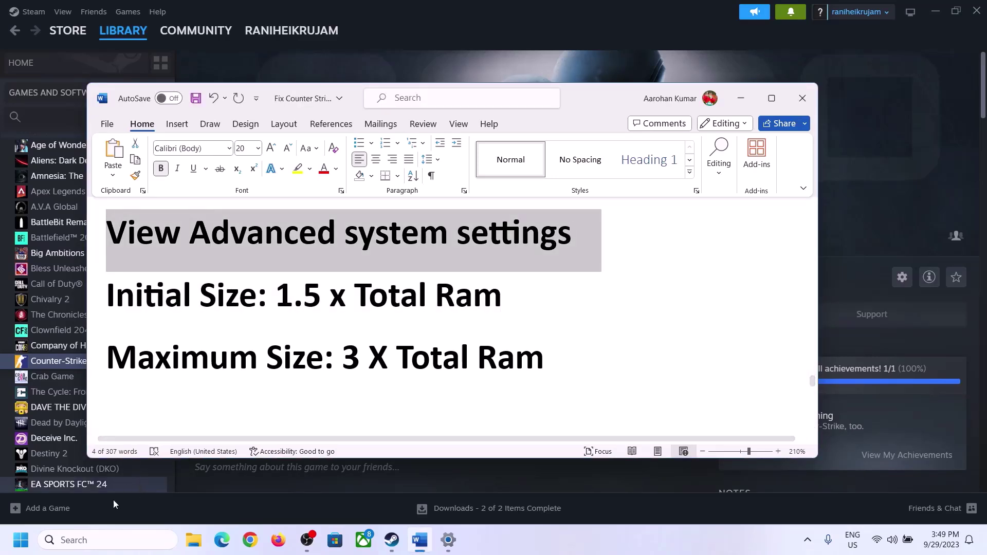
pyautogui.click(103, 540)
pyautogui.hotkey('ctrl', 'v')
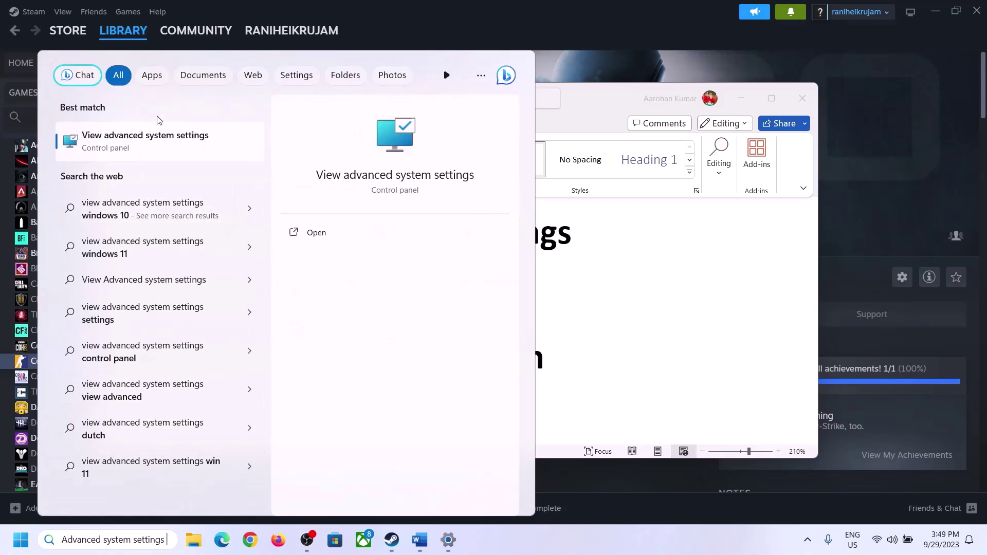
pyautogui.click(139, 150)
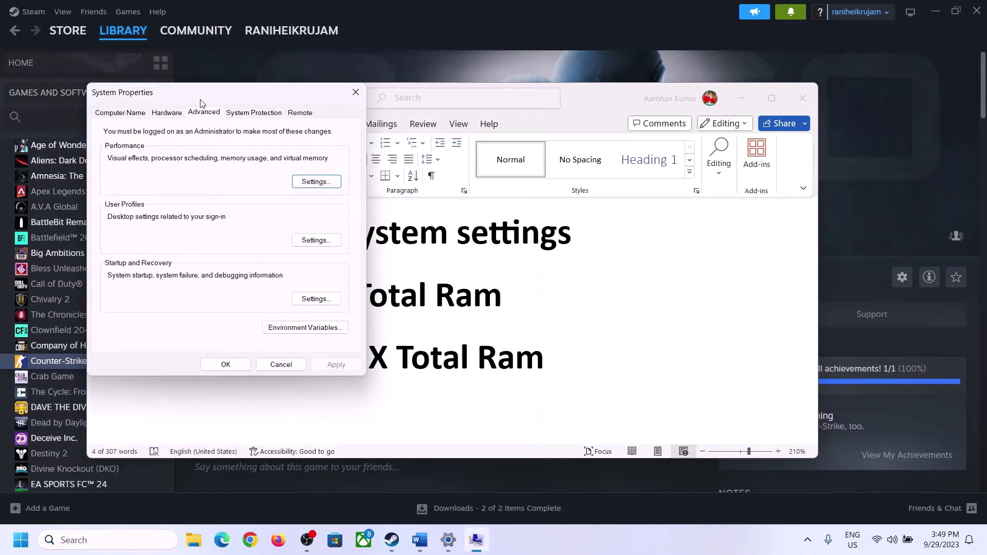
# Step: In the virtual memory settings, turn off automatic paging file management and choose Custom size for drive C:
pyautogui.moveTo(201, 102); pyautogui.dragTo(441, 178)
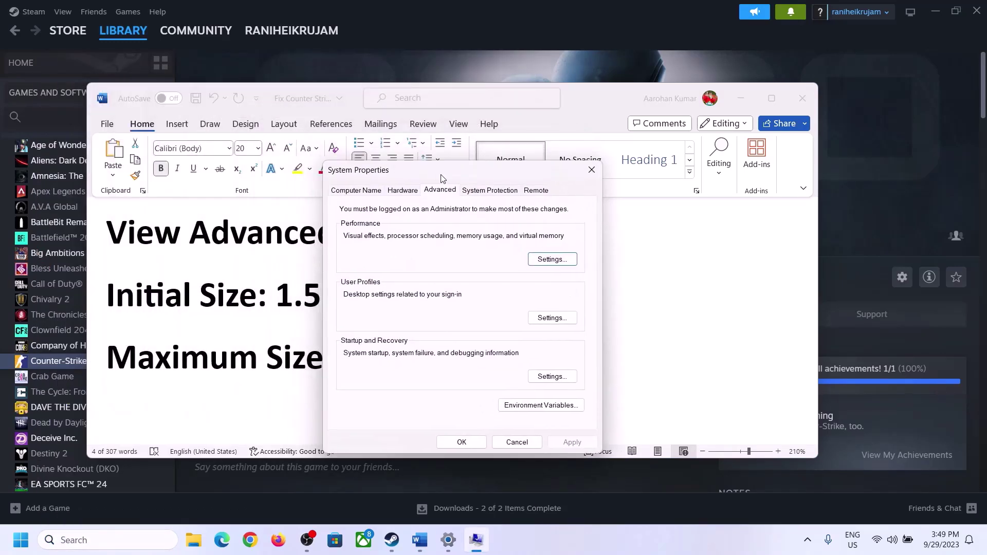
pyautogui.click(552, 259)
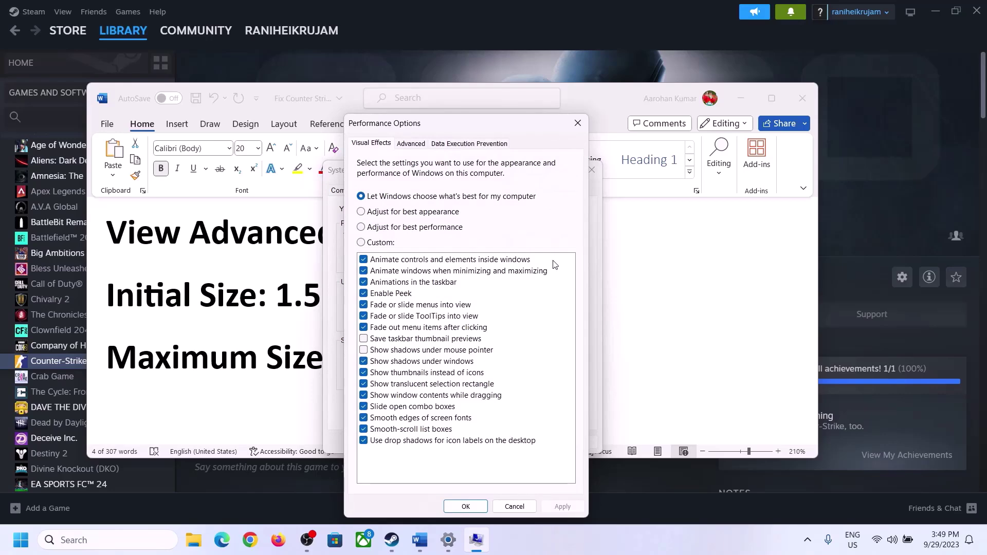
pyautogui.click(412, 144)
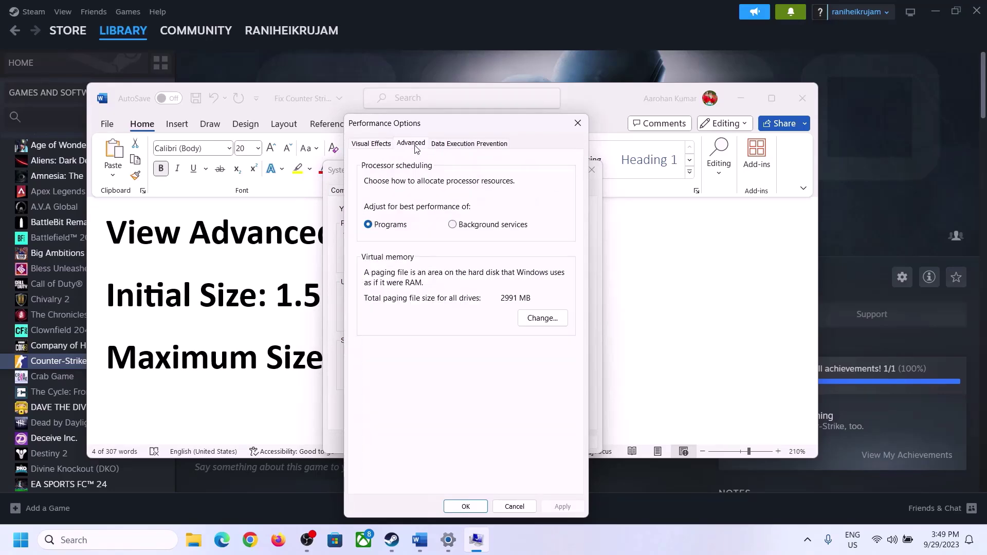
pyautogui.click(545, 317)
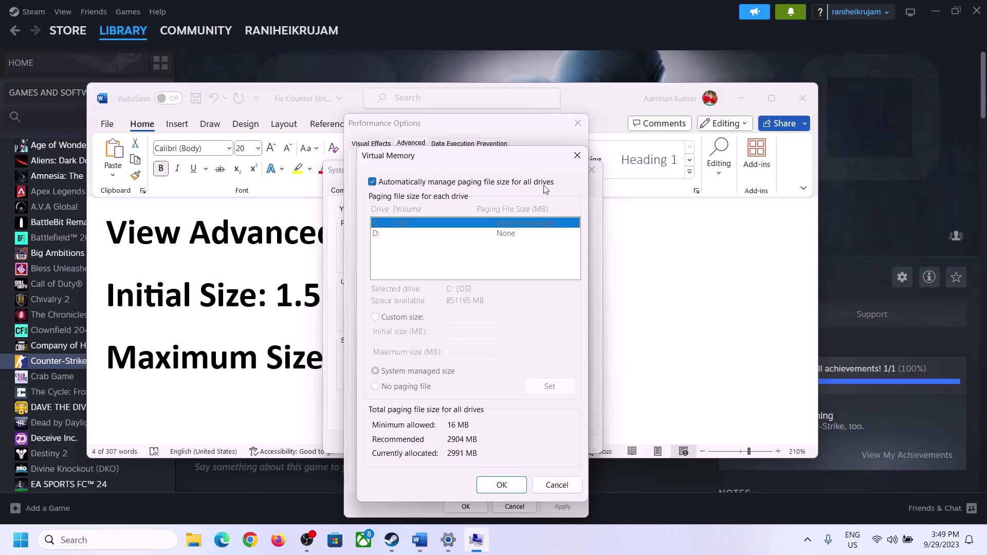
pyautogui.click(372, 182)
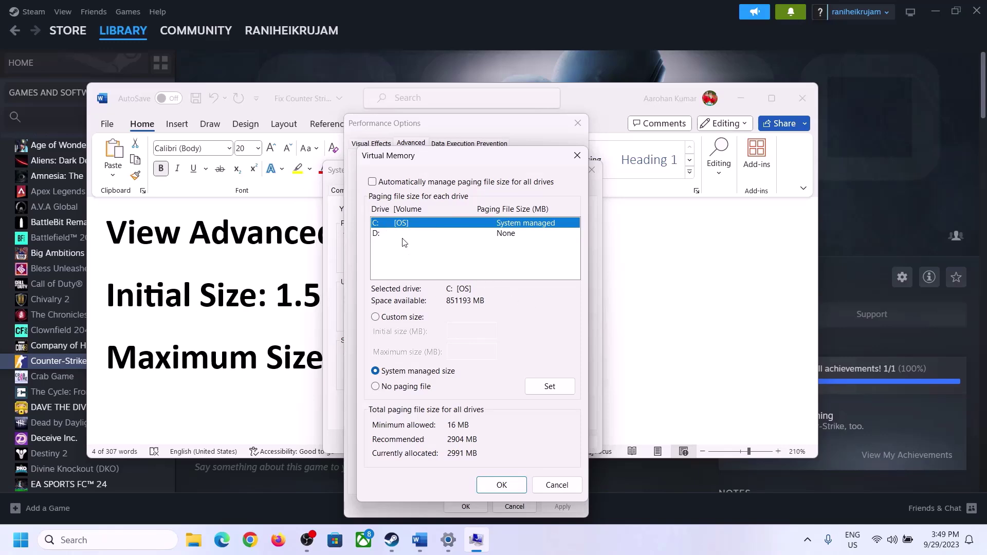
pyautogui.click(375, 318)
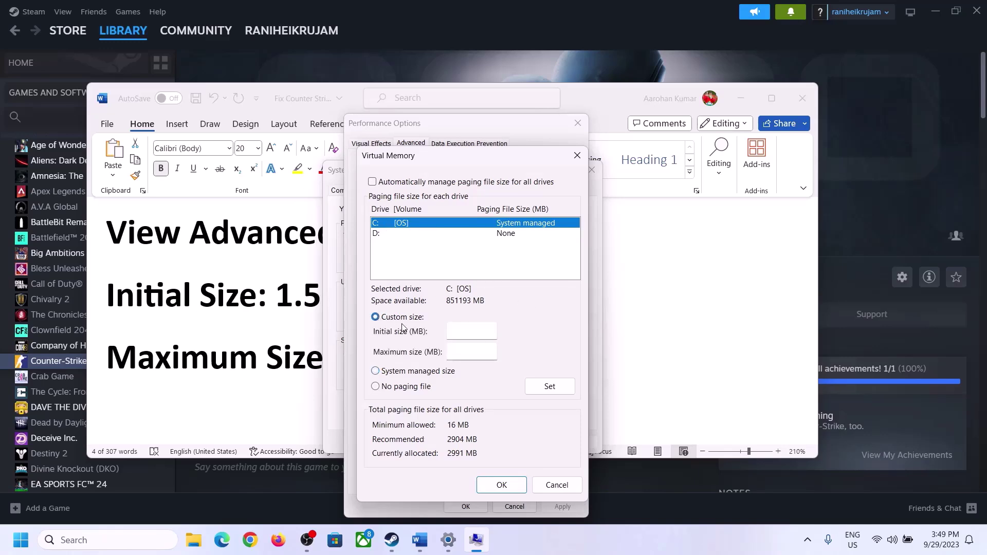
# Step: Highlight the initial size formula "1.5 x Total Ram" in the Word document and check the installed RAM in the Windows system information
pyautogui.click(273, 309)
pyautogui.moveTo(296, 295); pyautogui.dragTo(458, 308)
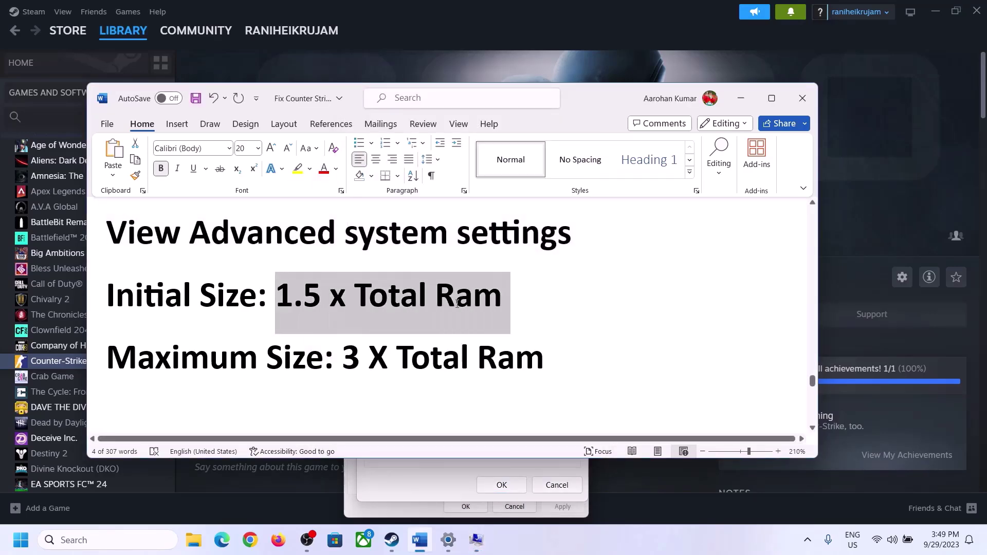
pyautogui.click(449, 542)
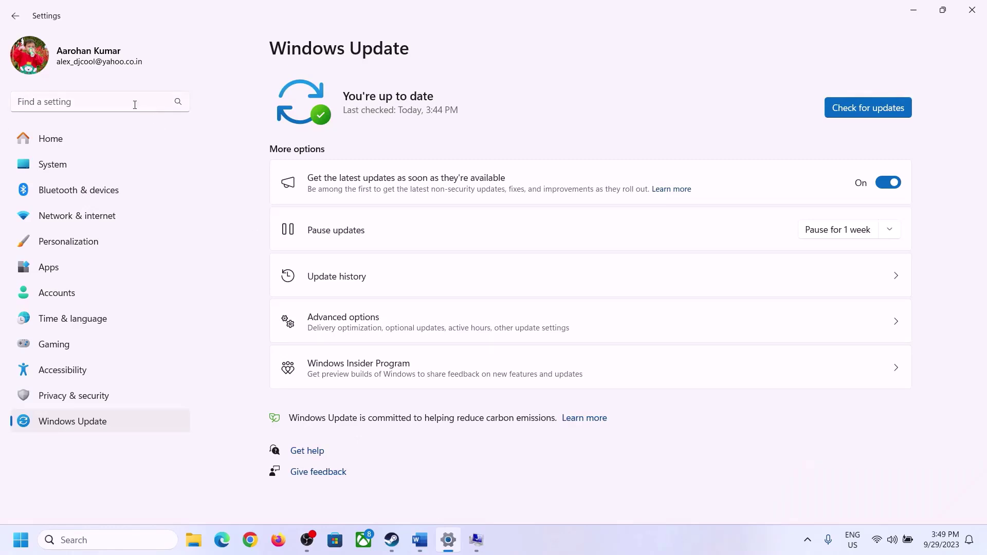
pyautogui.click(44, 167)
pyautogui.scroll(-10, 352, 419)
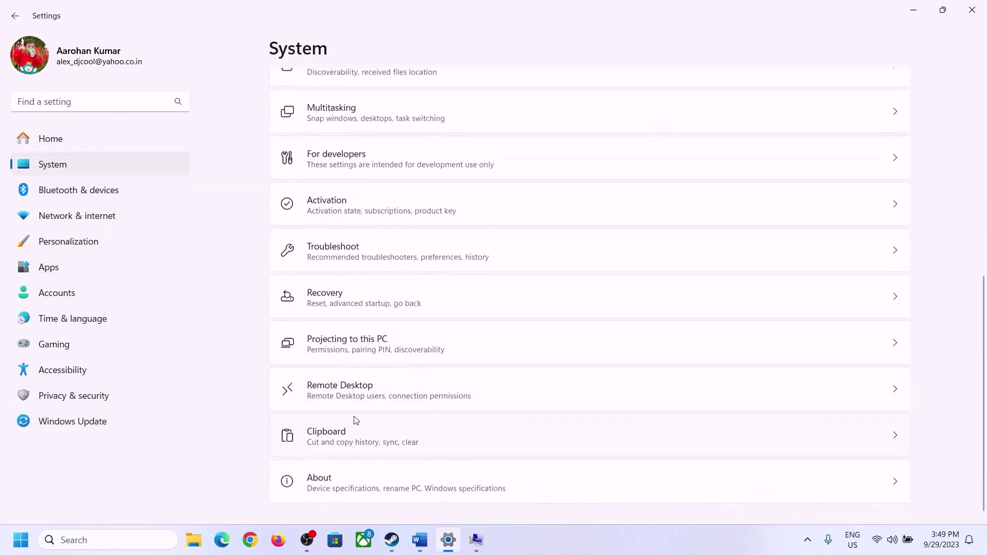
pyautogui.click(326, 489)
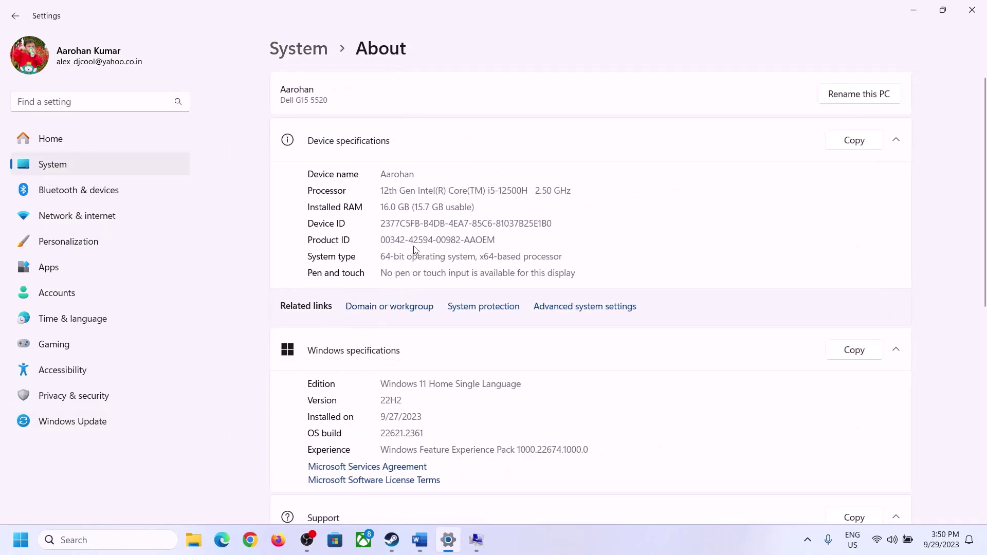
pyautogui.moveTo(388, 207); pyautogui.dragTo(376, 208)
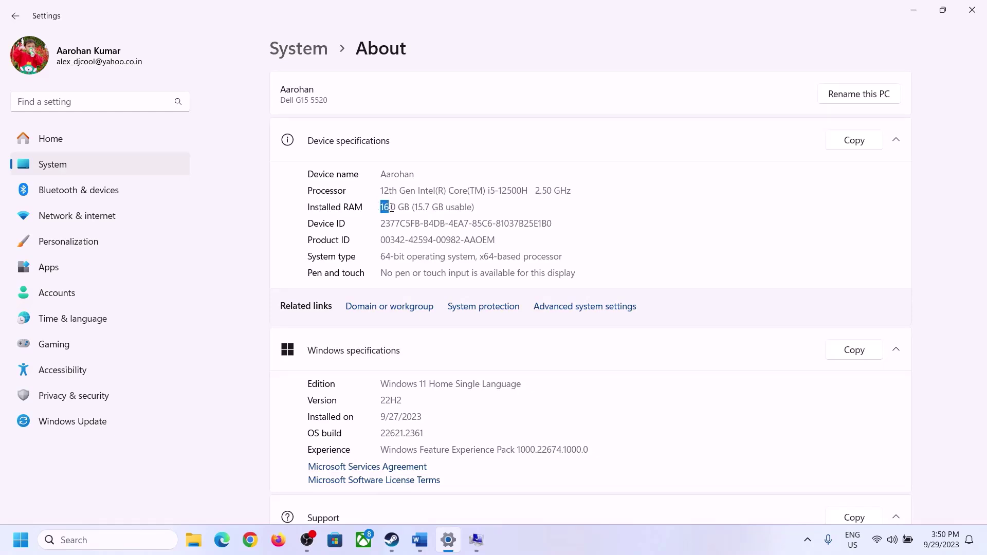
pyautogui.click(397, 208)
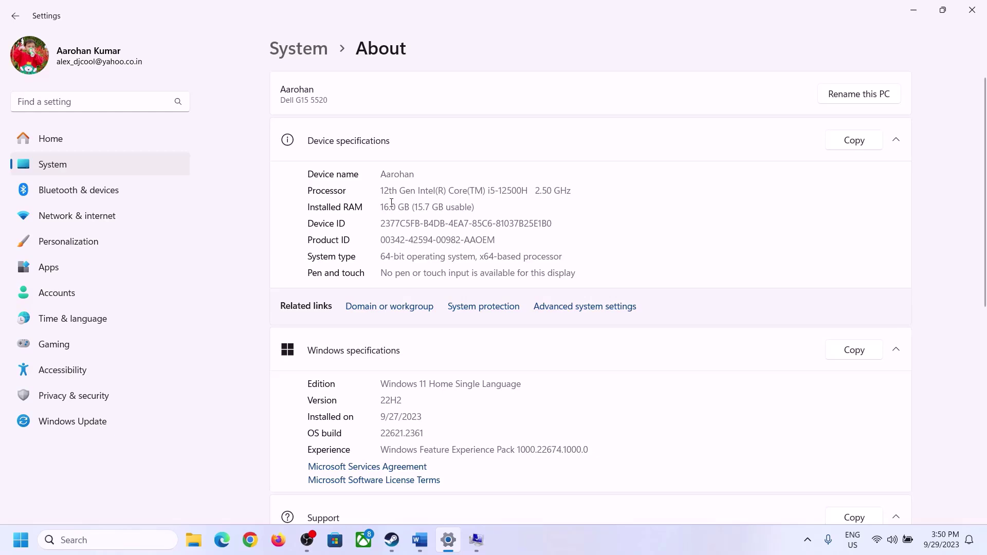
pyautogui.moveTo(391, 203); pyautogui.dragTo(376, 202)
# Step: Bring back the Virtual Memory dialog, launch Calculator by running "calc", and place it beside the dialog
pyautogui.click(475, 541)
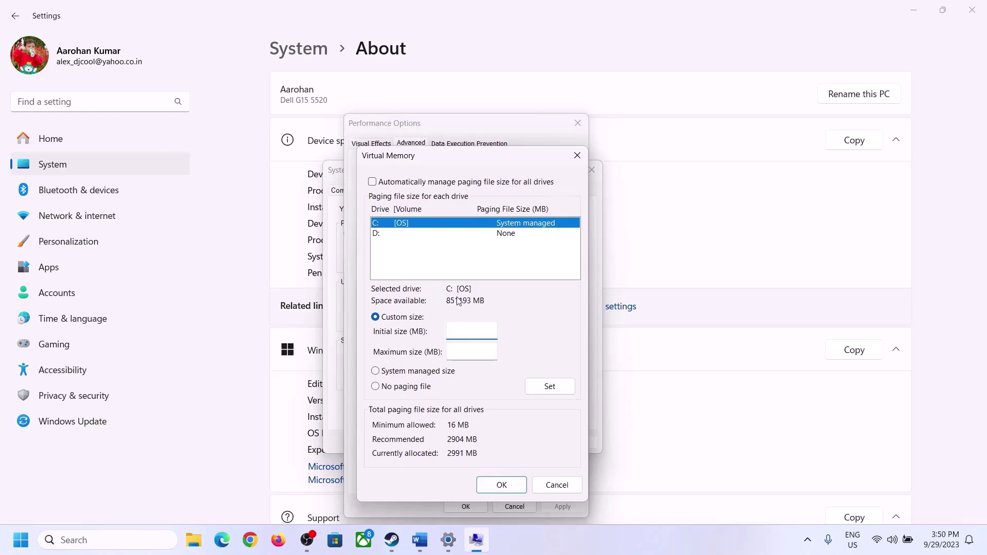
pyautogui.moveTo(448, 539)
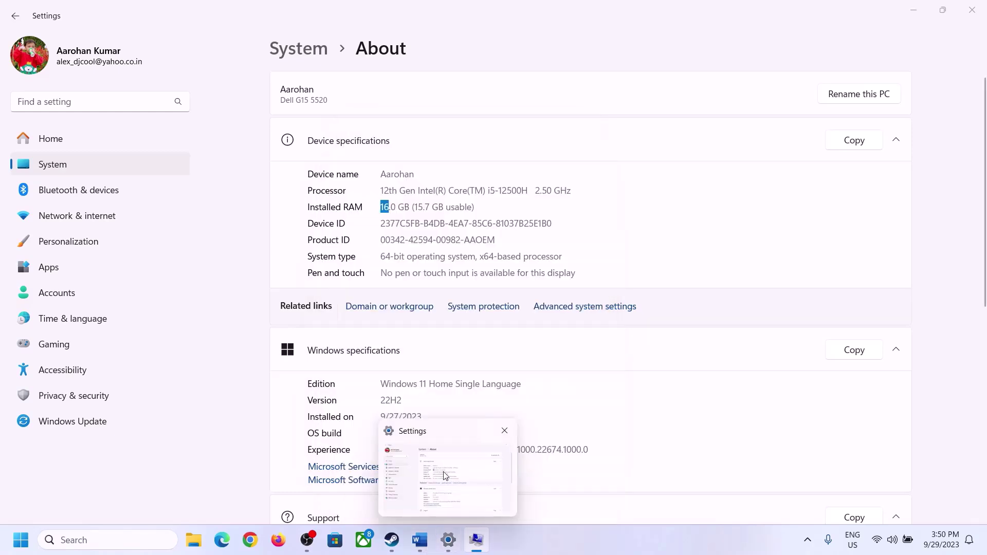
pyautogui.press('super+r')
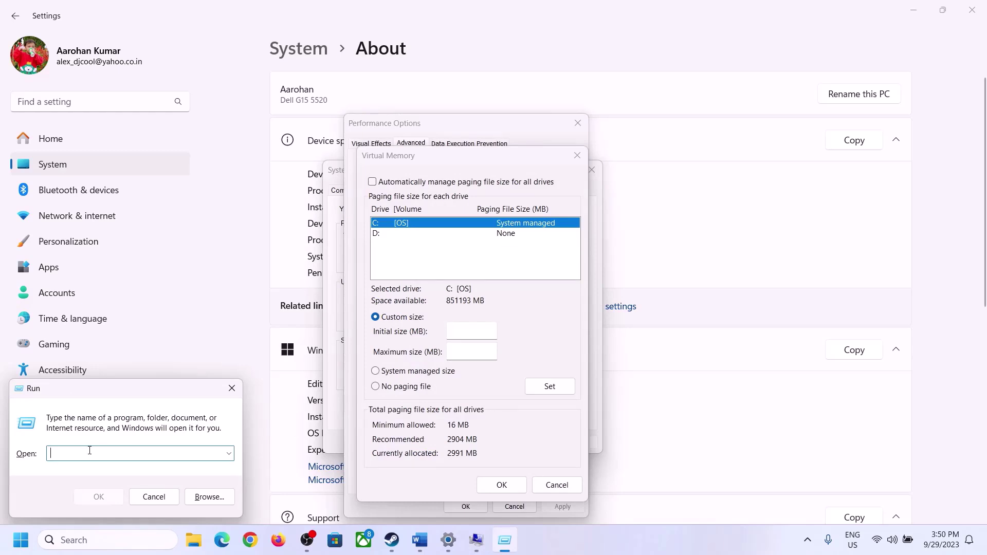
pyautogui.write('calc')
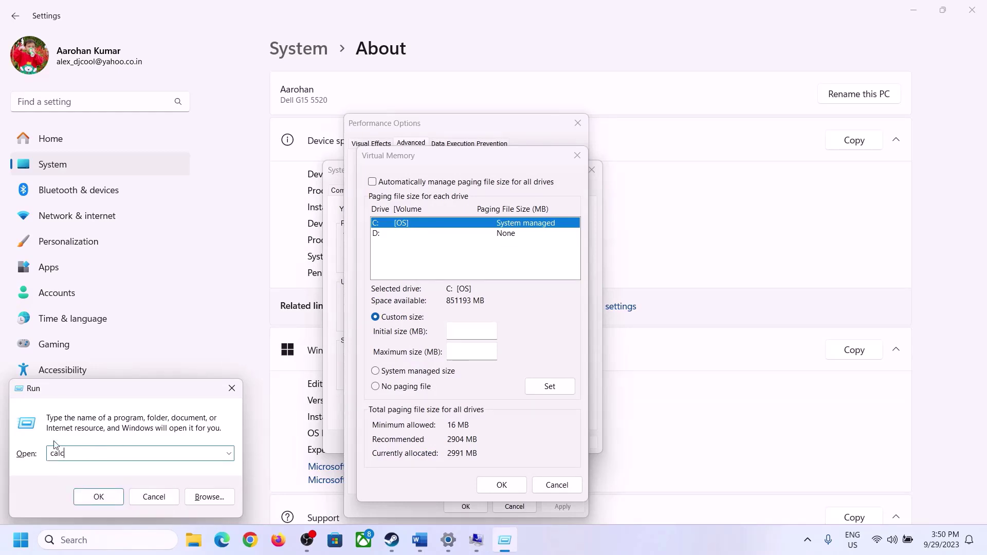
pyautogui.click(97, 497)
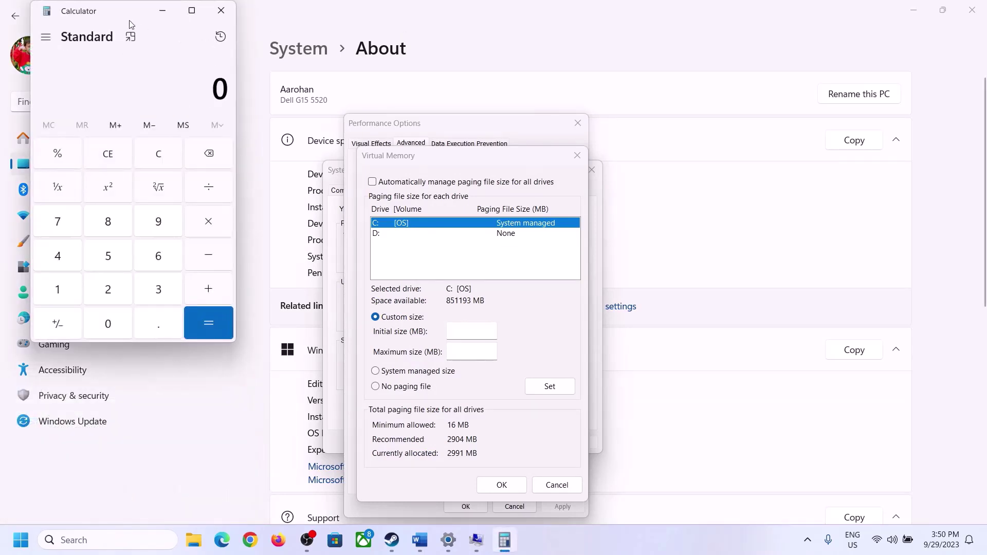
pyautogui.moveTo(126, 19); pyautogui.dragTo(718, 168)
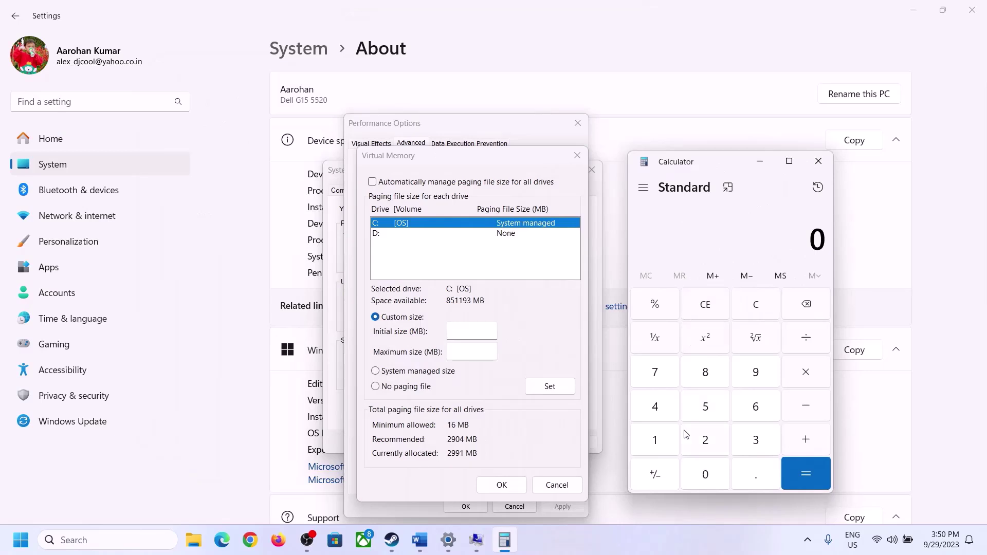
# Step: Recheck the initial size formula in the Word document and convert the RAM to megabytes by calculating 16 × 1024 in Calculator
pyautogui.click(420, 540)
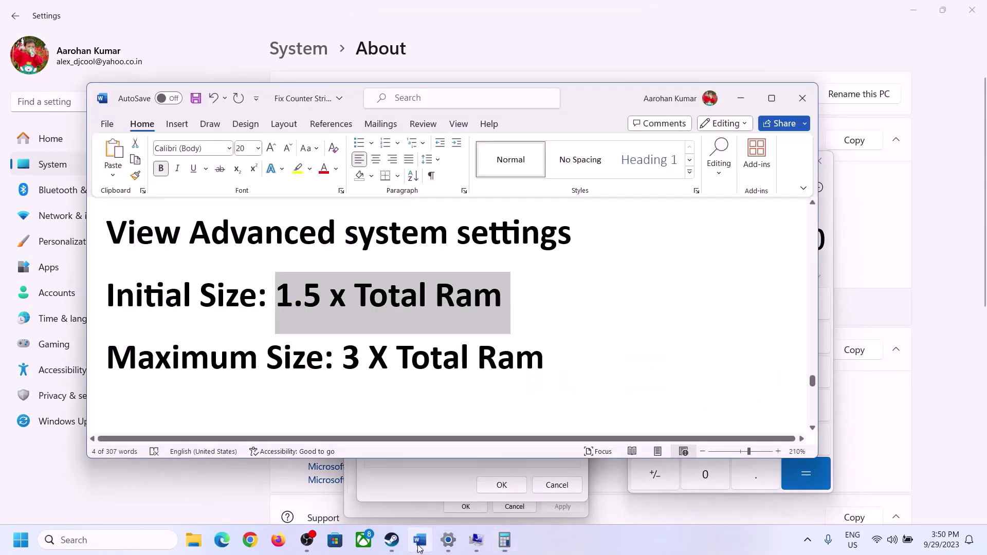
pyautogui.click(505, 539)
pyautogui.click(656, 443)
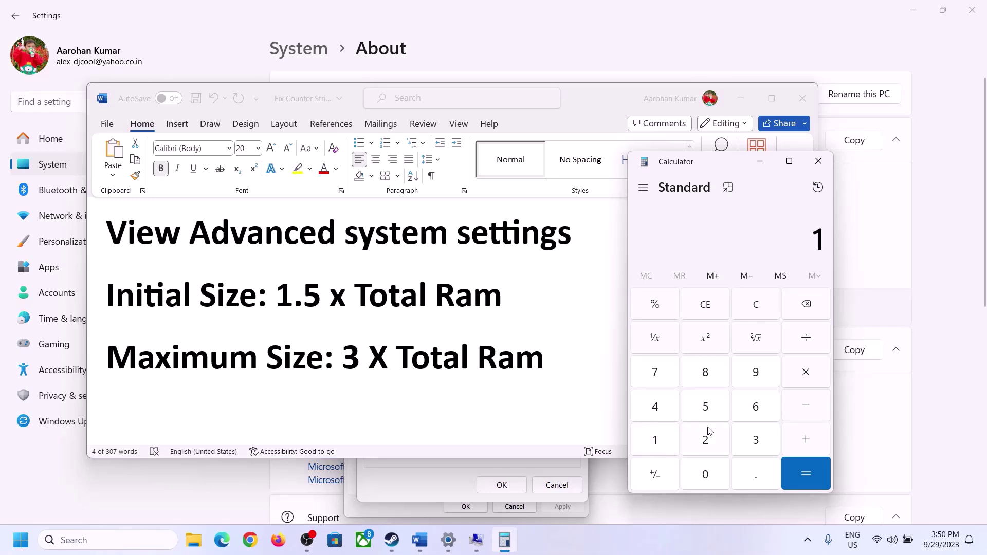
pyautogui.click(753, 414)
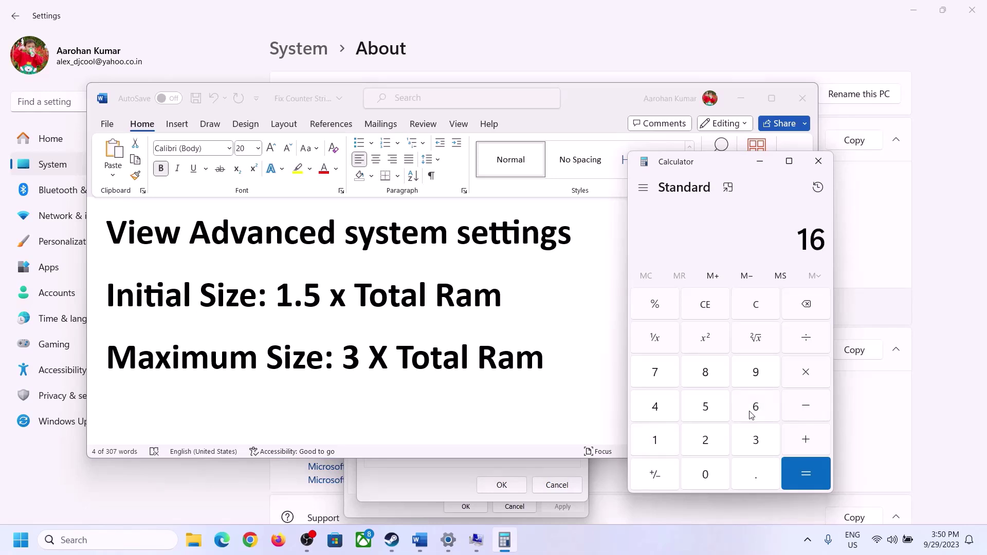
pyautogui.click(760, 316)
pyautogui.click(664, 442)
pyautogui.click(742, 414)
pyautogui.click(805, 372)
pyautogui.click(655, 445)
pyautogui.click(705, 475)
pyautogui.click(705, 441)
pyautogui.click(656, 409)
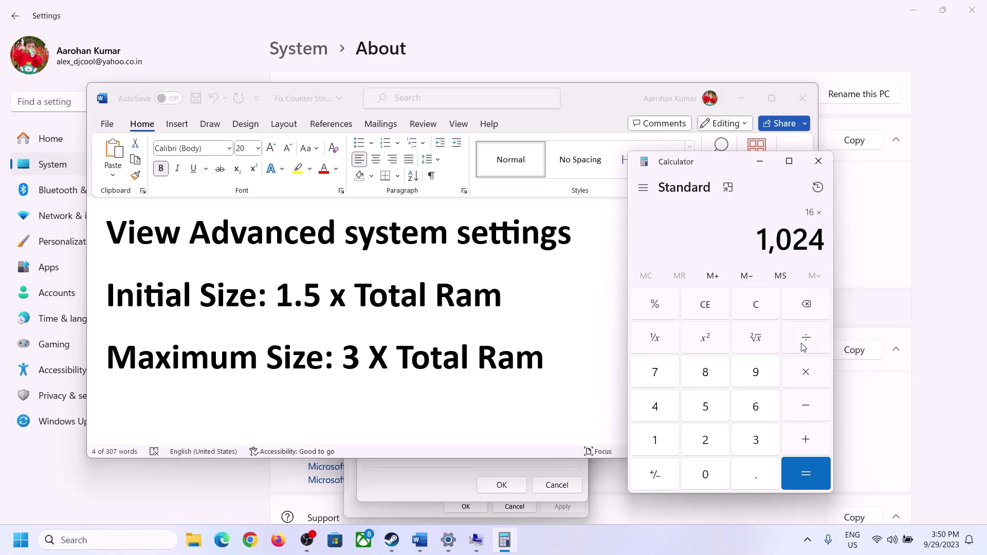
pyautogui.click(806, 472)
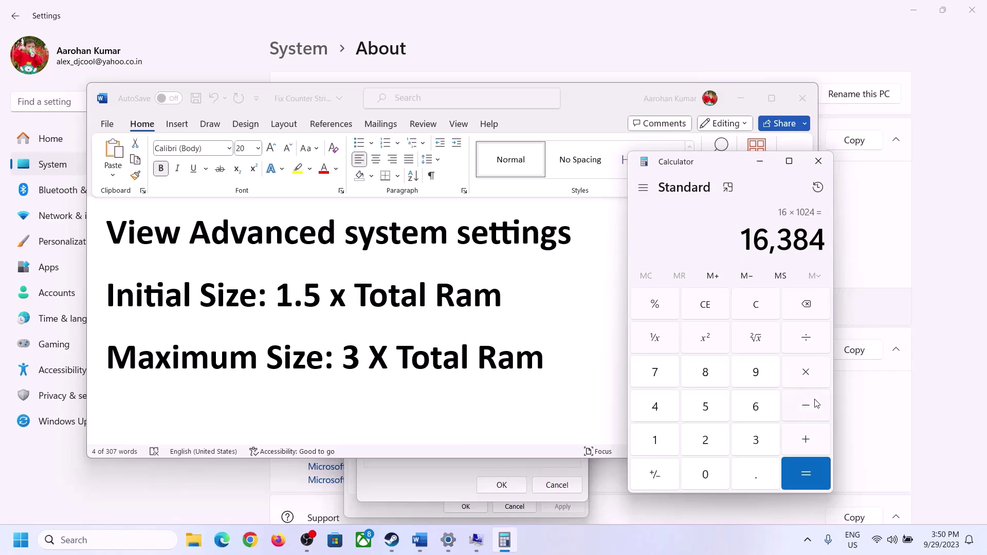
# Step: Multiply the RAM size in megabytes by 1.5 to get the initial paging file size
pyautogui.click(808, 377)
pyautogui.click(668, 443)
pyautogui.click(754, 484)
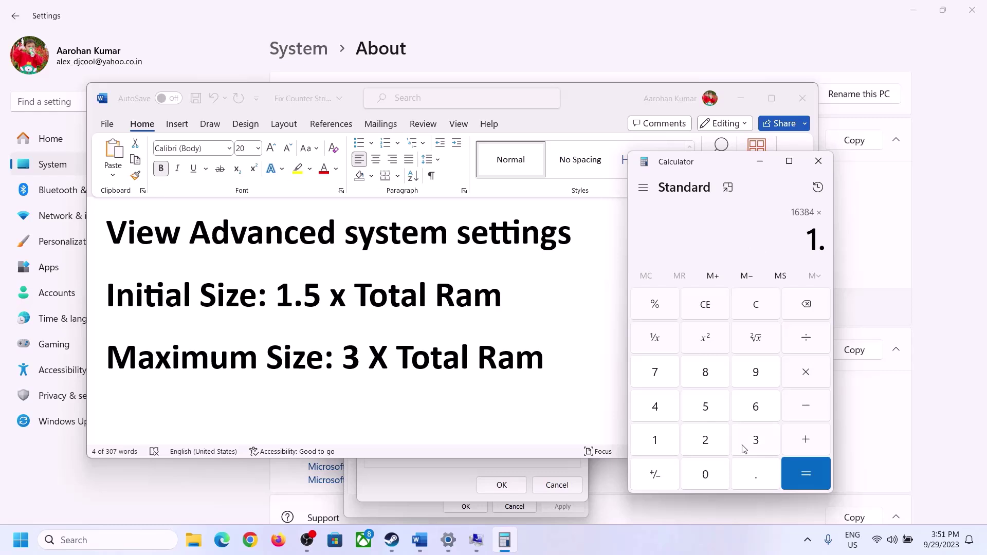
pyautogui.click(705, 408)
pyautogui.click(805, 471)
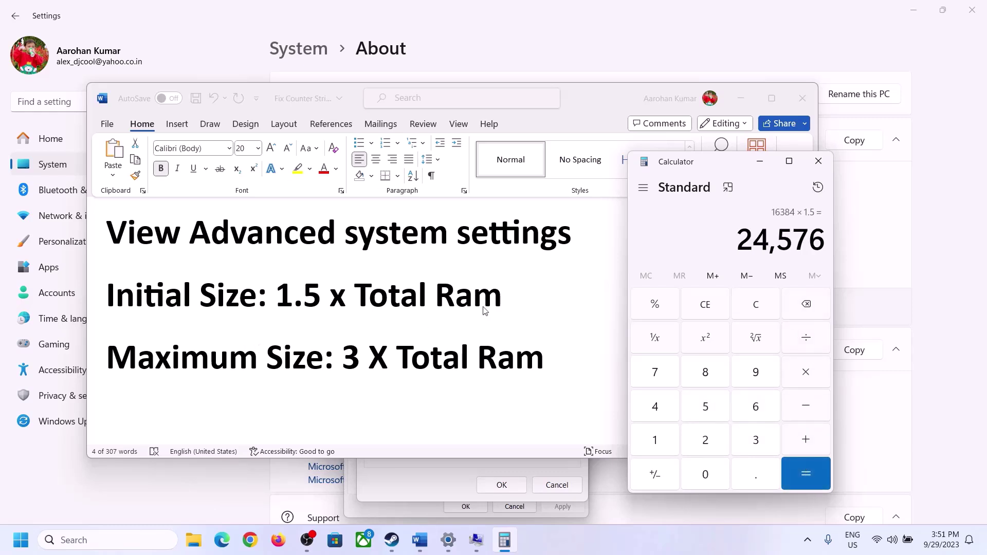
# Step: Set the custom initial size of drive C:'s paging file to 24576 MB and activate the maximum size for entry
pyautogui.click(457, 463)
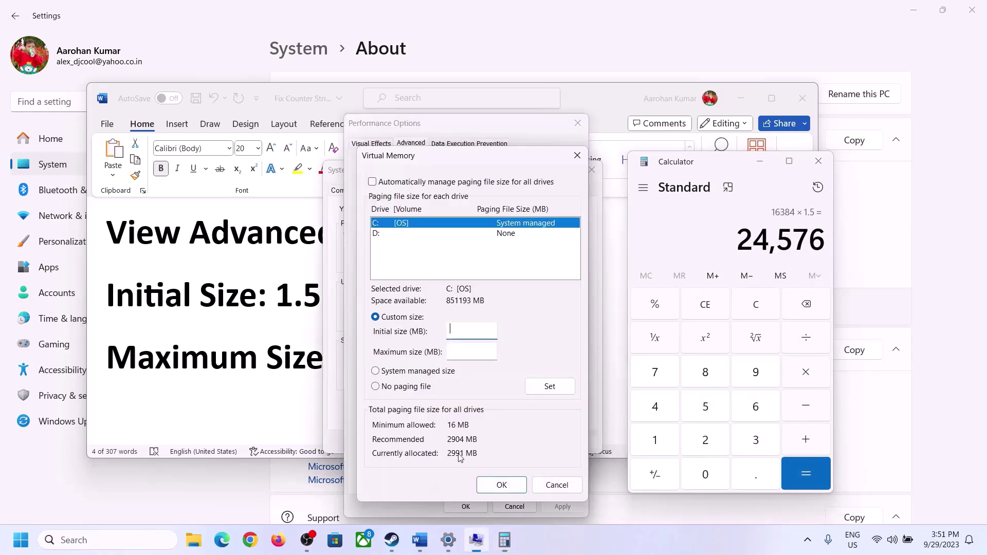
pyautogui.click(467, 332)
pyautogui.write('24576')
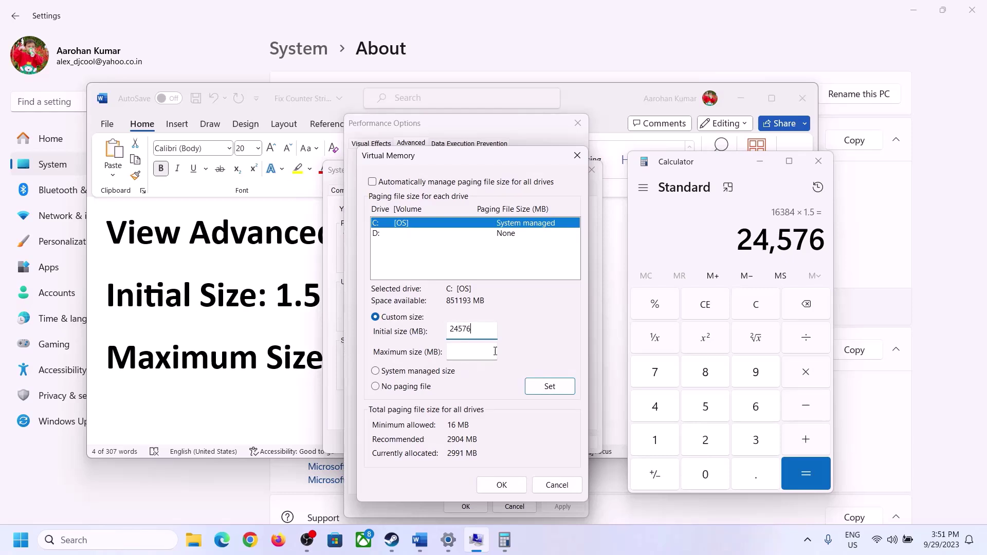
pyautogui.click(494, 351)
# Step: Review the maximum size formula in the Word document and clear the previous calculation in Calculator
pyautogui.click(283, 364)
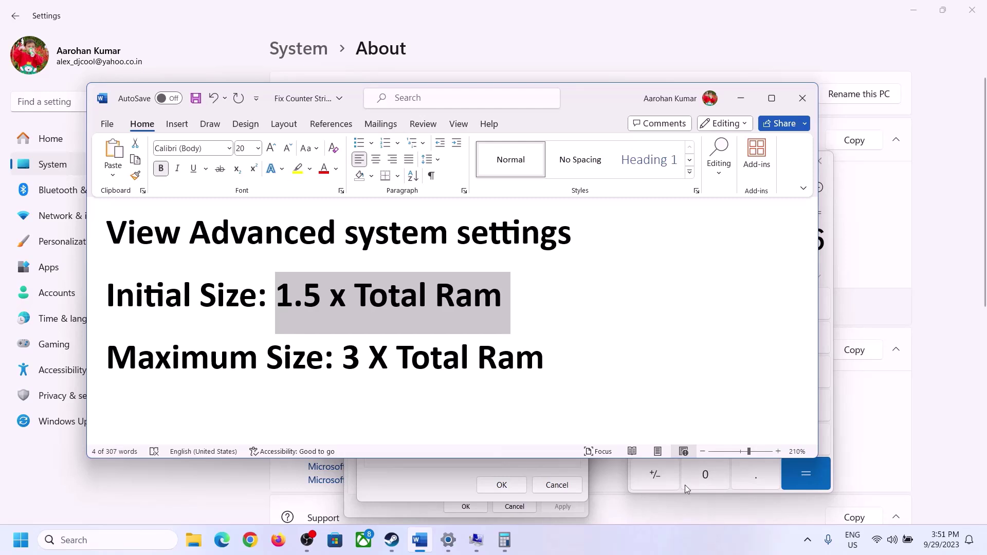
pyautogui.click(831, 270)
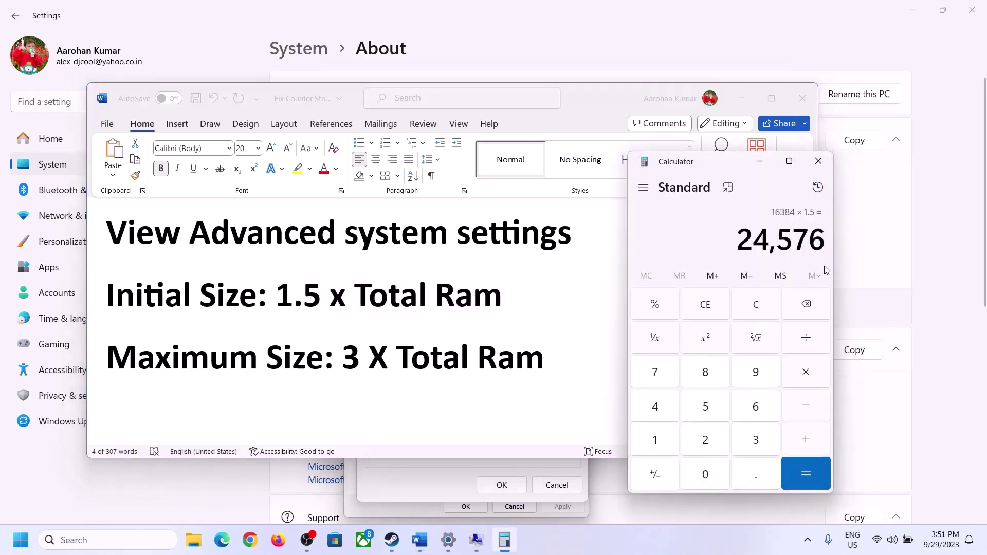
pyautogui.click(755, 304)
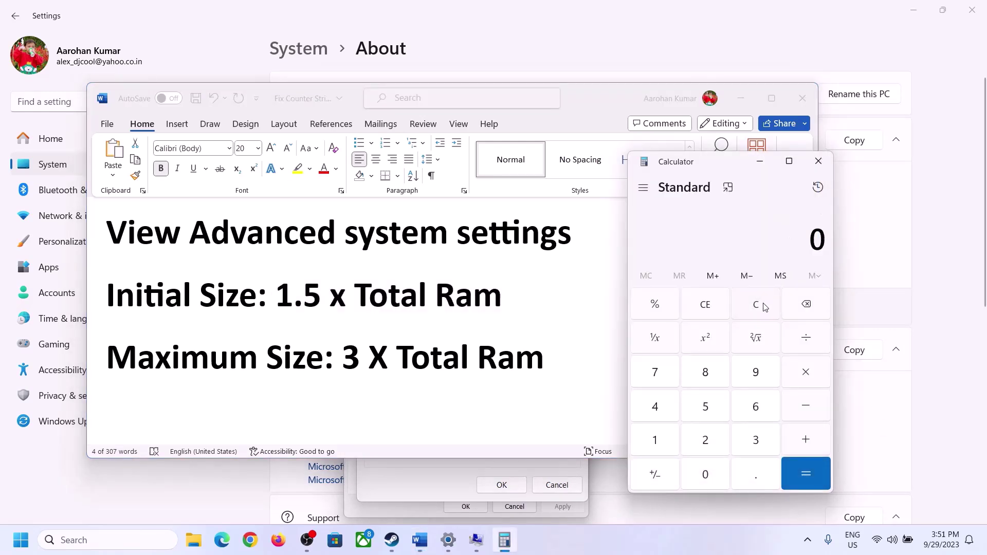
# Step: Recheck the installed RAM in Settings and calculate 16 × 1024 in Calculator as the base for the maximum size
pyautogui.click(449, 540)
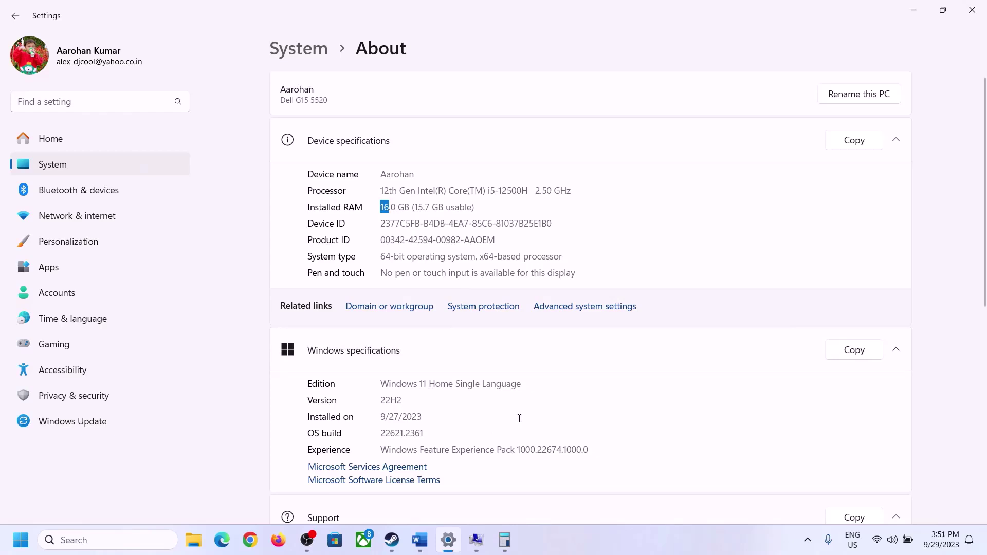
pyautogui.click(505, 540)
pyautogui.click(667, 437)
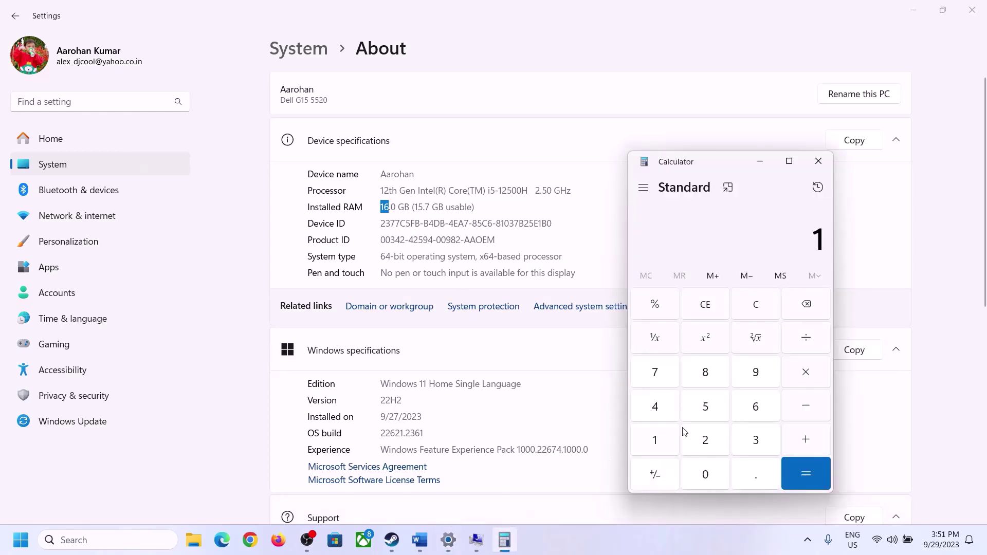
pyautogui.click(753, 408)
pyautogui.click(803, 374)
pyautogui.click(662, 435)
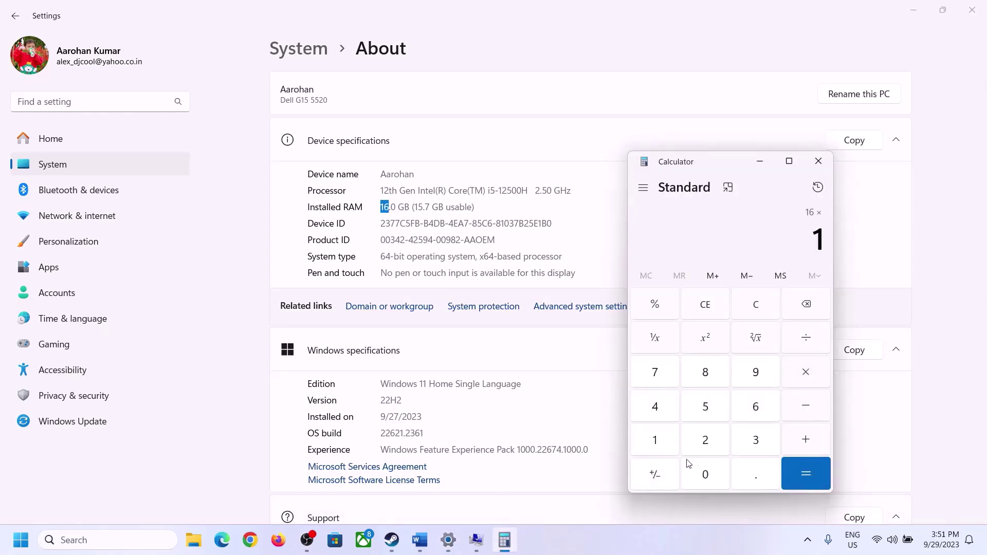
pyautogui.click(699, 470)
pyautogui.click(707, 441)
pyautogui.click(656, 409)
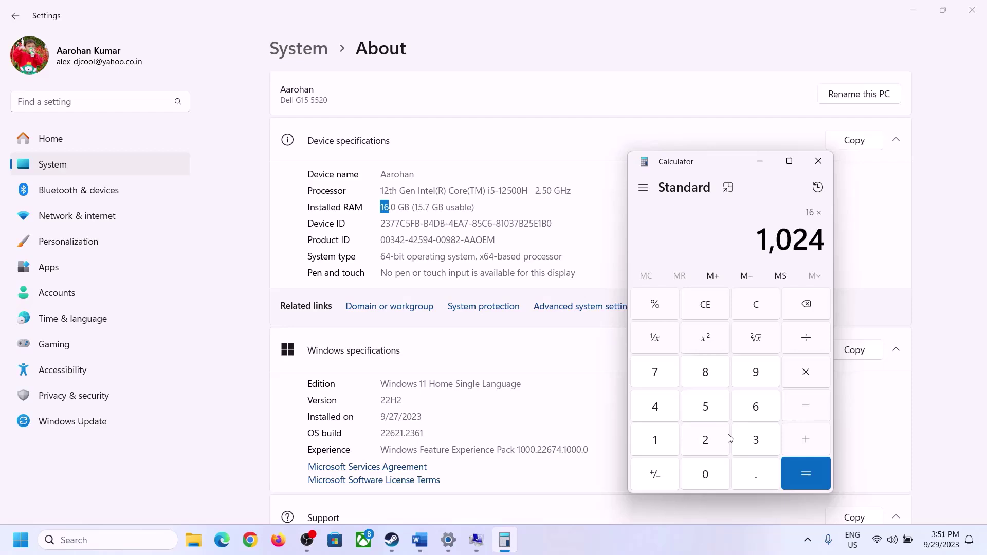
pyautogui.click(799, 484)
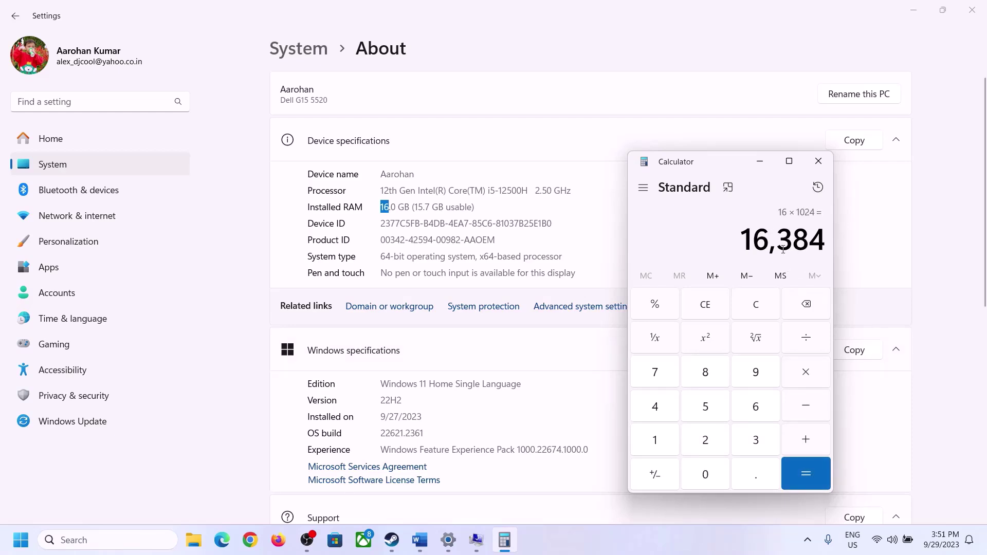
# Step: Recheck the maximum size formula in the Word document and multiply the 16384 MB result in Calculator by 3
pyautogui.click(420, 540)
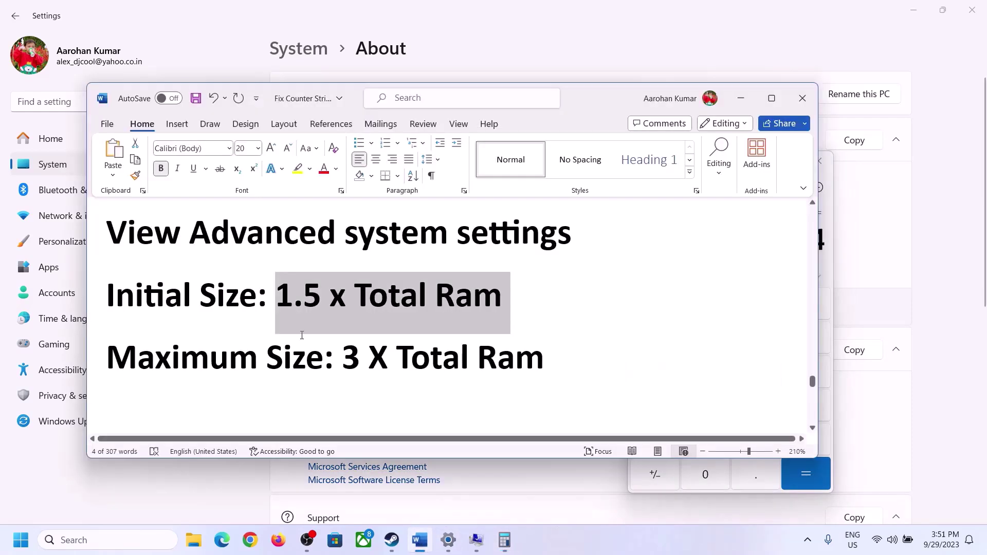
pyautogui.click(505, 540)
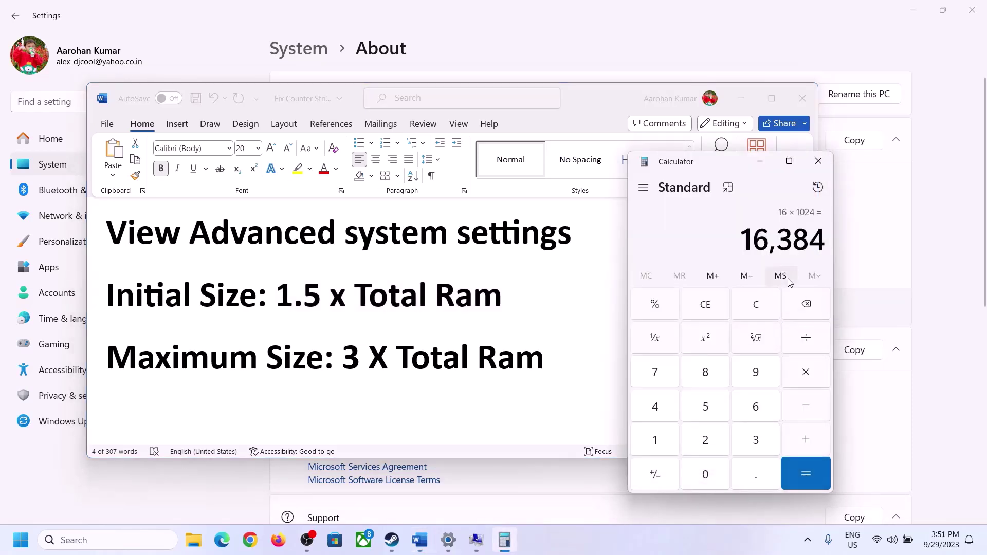
pyautogui.click(808, 379)
pyautogui.click(740, 444)
pyautogui.click(817, 473)
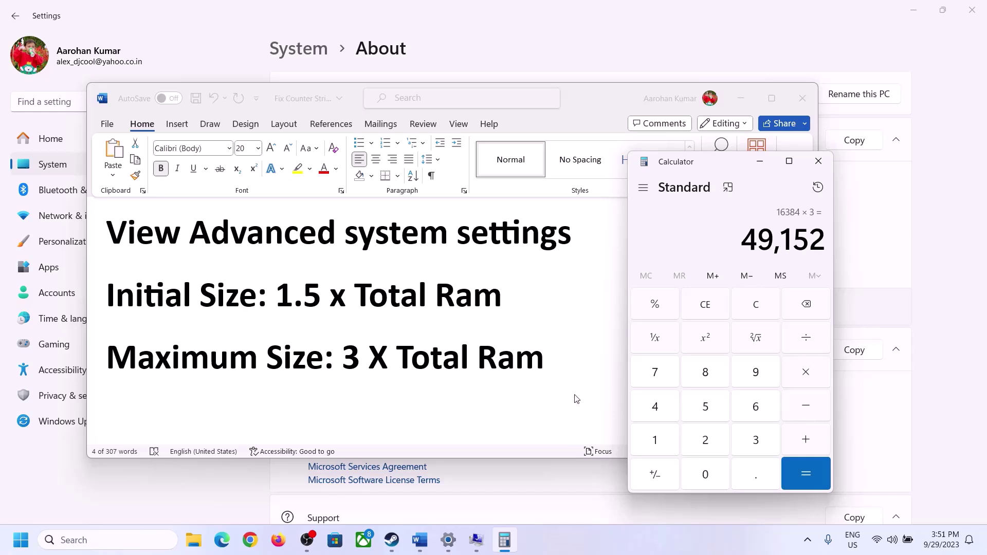
# Step: Set the maximum size of drive C:'s custom paging file to 49152 MB, then apply and confirm the virtual memory settings
pyautogui.click(476, 540)
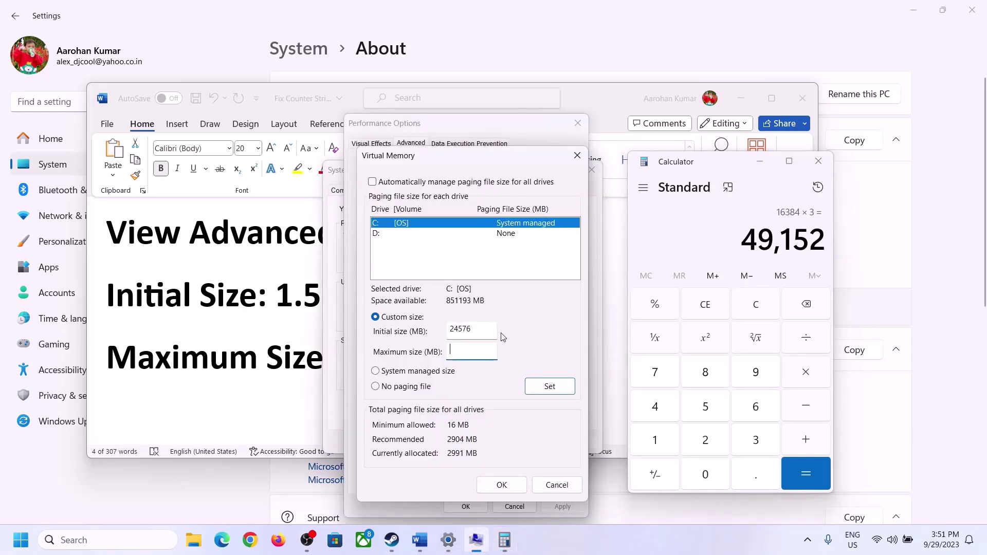
pyautogui.write('49152')
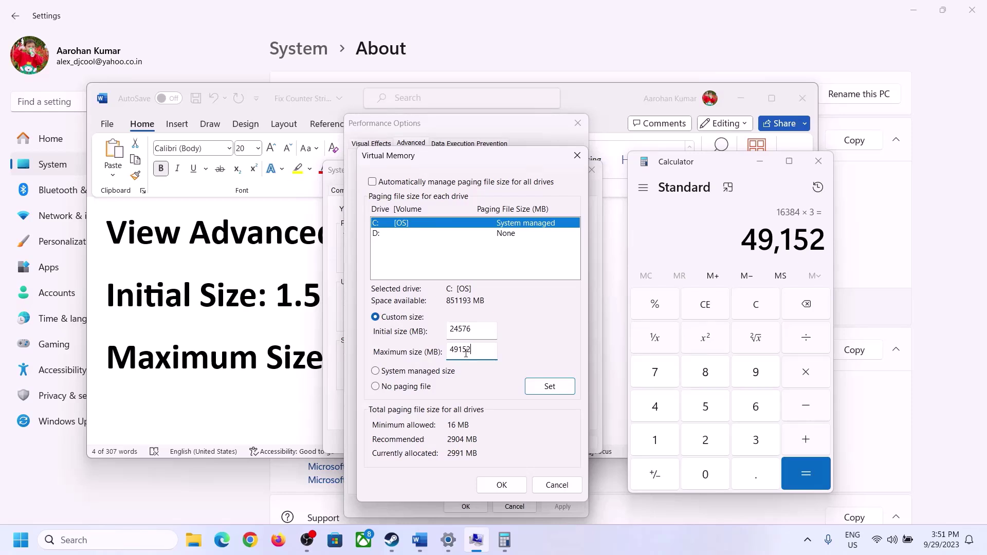
pyautogui.click(549, 389)
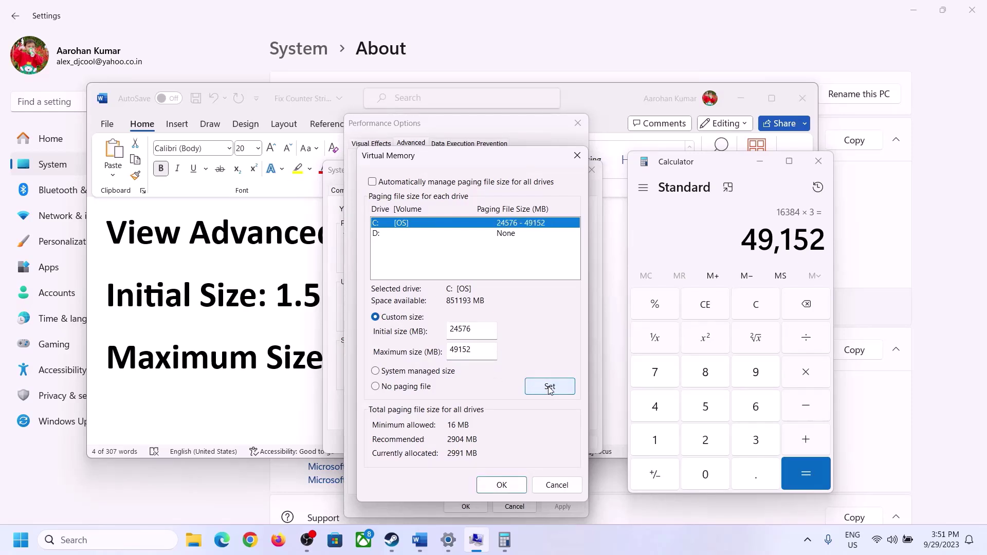
pyautogui.click(502, 485)
pyautogui.click(610, 316)
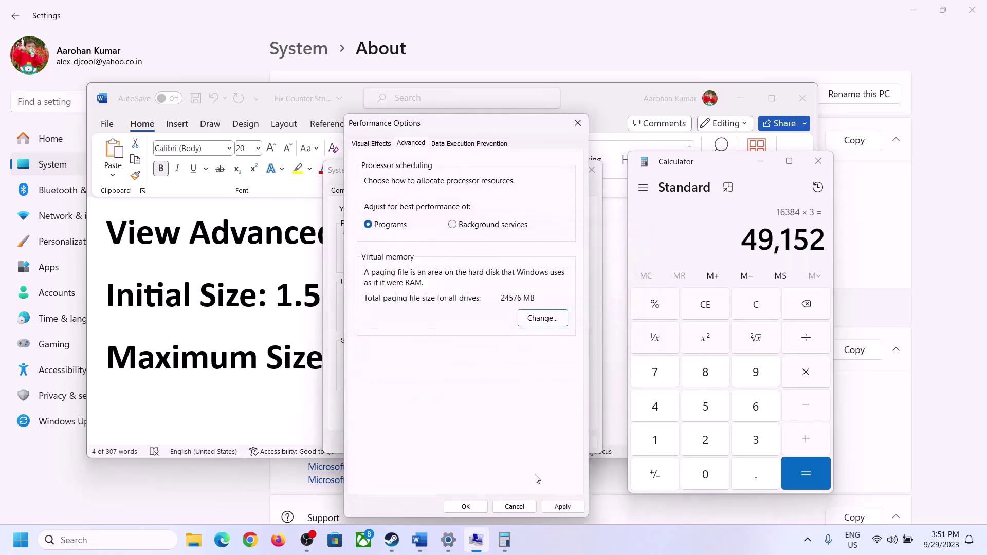
# Step: Confirm and close Performance Options and System Properties, and dismiss the restart prompt without restarting
pyautogui.click(474, 507)
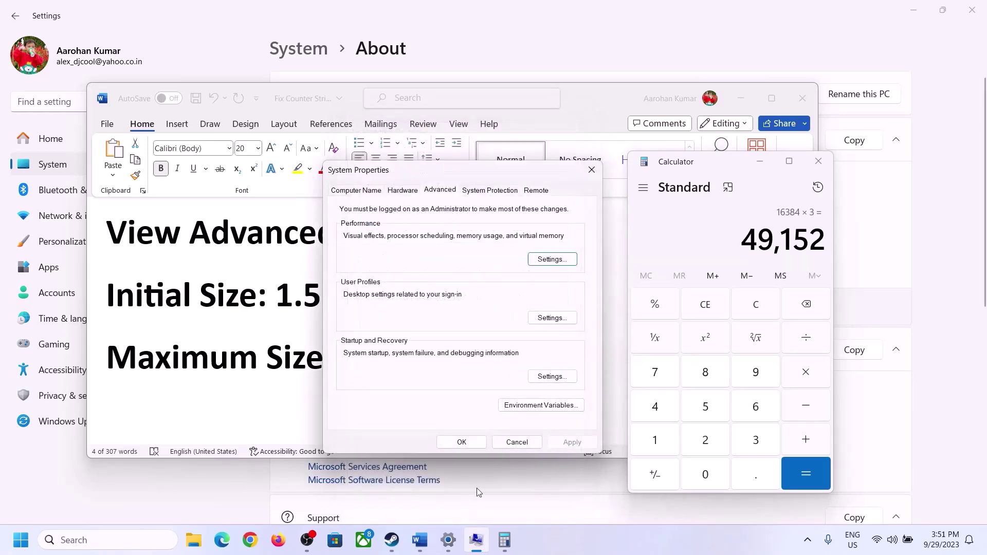
pyautogui.click(469, 440)
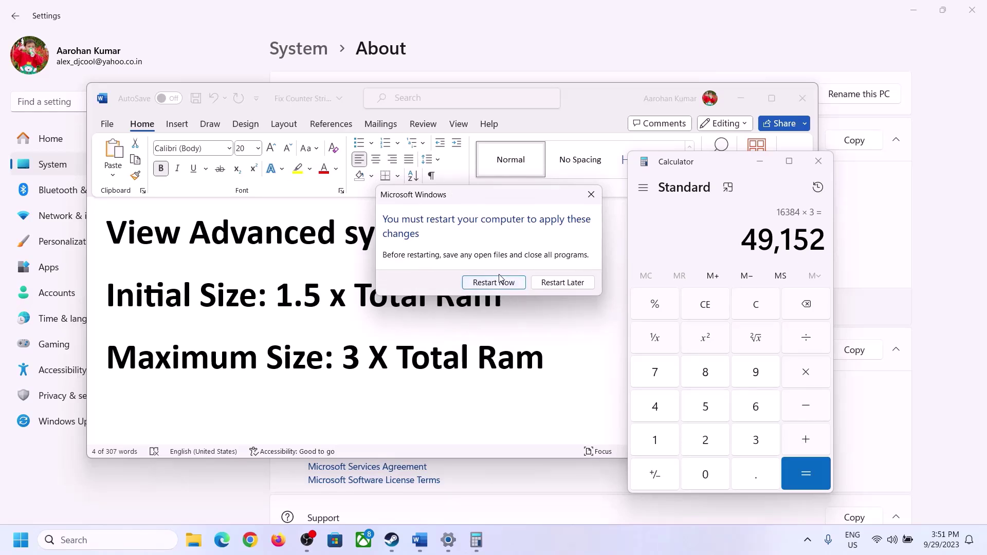
pyautogui.click(592, 194)
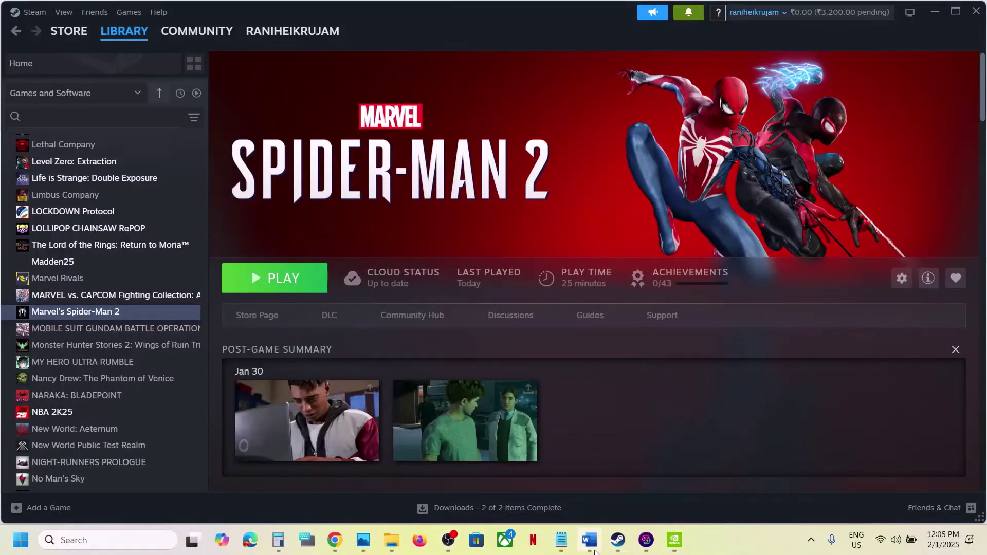
# Step: Switch to the Word document and select the "Update BIOS" text of Step 24
pyautogui.click(594, 551)
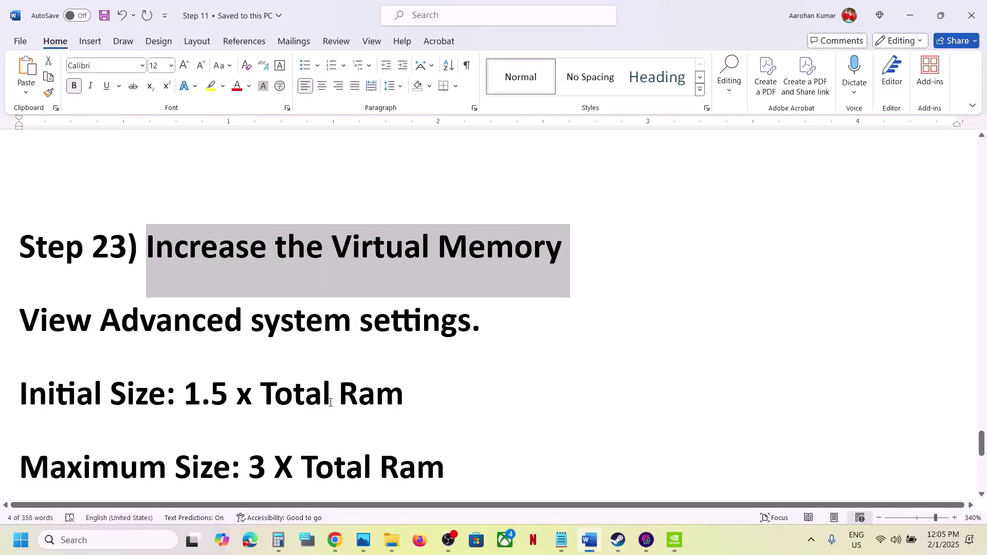
pyautogui.scroll(-5, 266, 393)
pyautogui.scroll(2, 267, 394)
pyautogui.scroll(1, 267, 395)
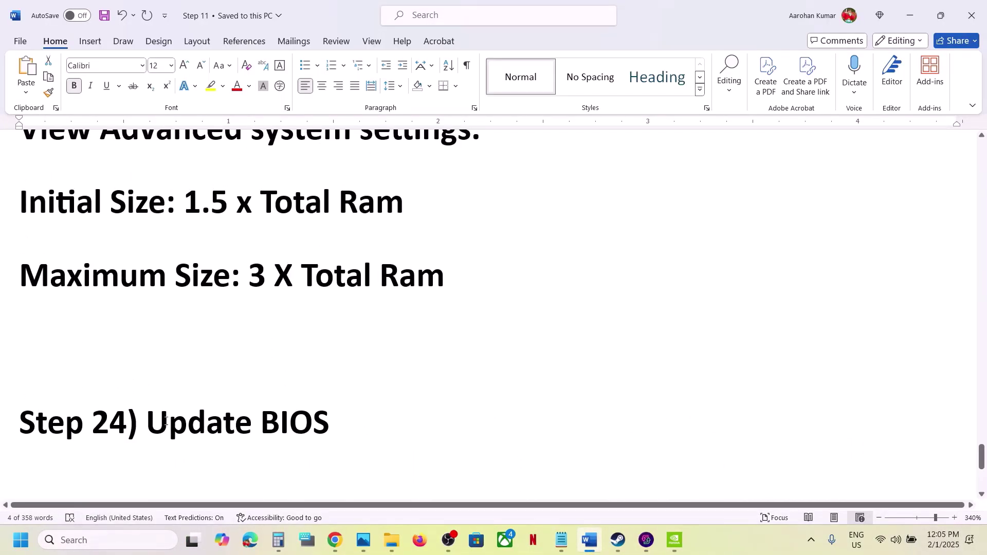
pyautogui.moveTo(153, 424); pyautogui.dragTo(329, 413)
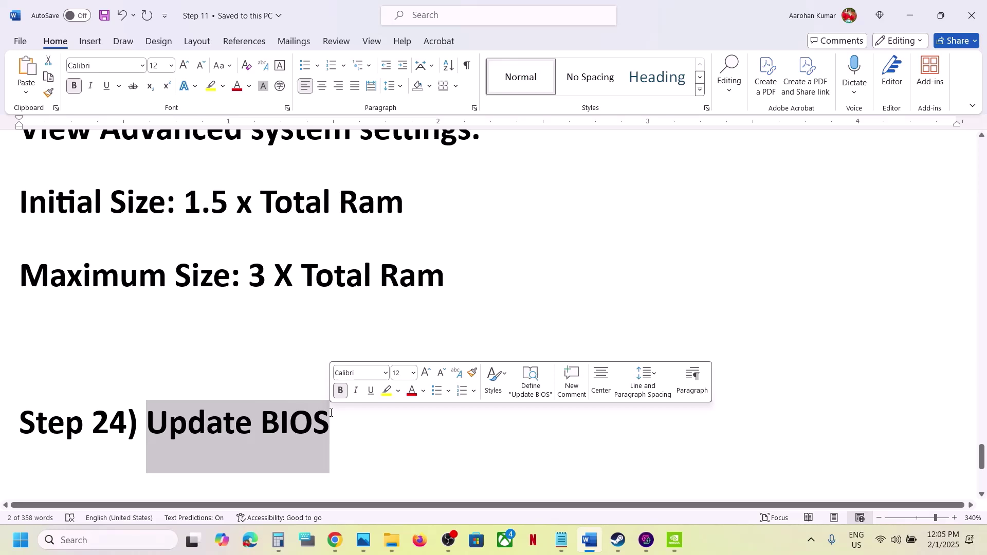
pyautogui.scroll(-3, 220, 406)
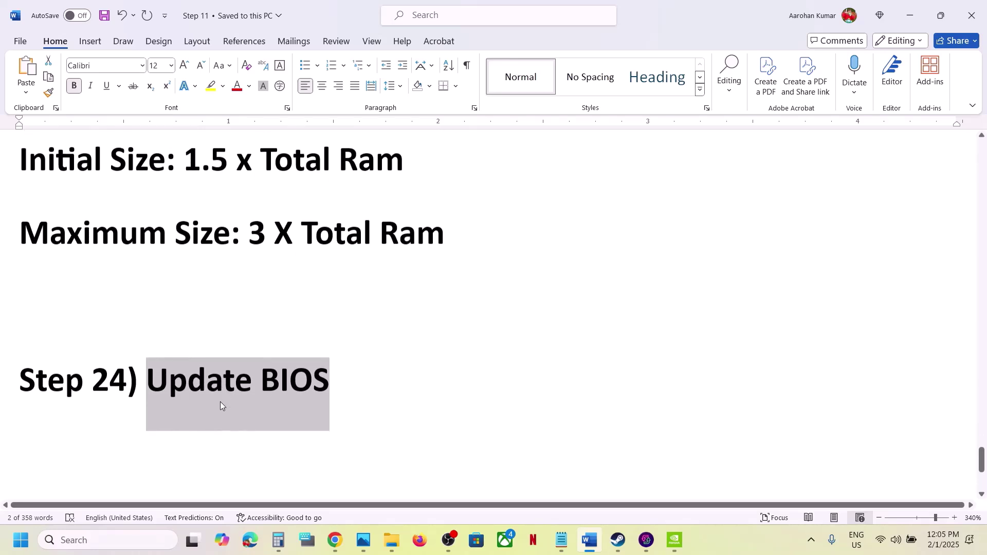